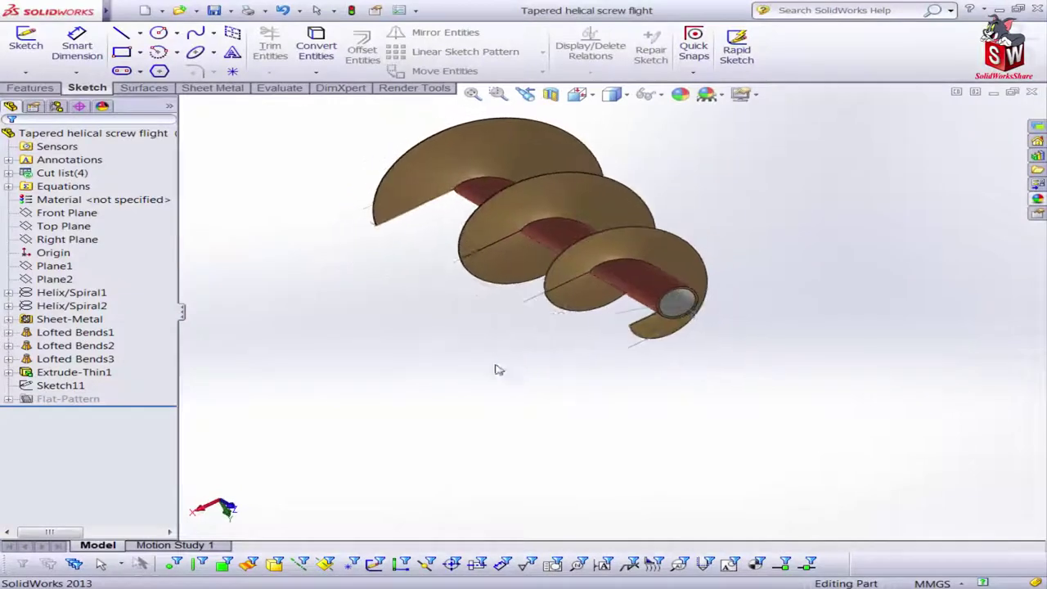
# Orbit the finished tapered screw flight model to a side view.
pyautogui.moveTo(500, 370)
pyautogui.mouseDown(button='middle')
pyautogui.moveTo(712, 381)
pyautogui.moveTo(755, 415)
pyautogui.moveTo(783, 346)
pyautogui.moveTo(643, 346)
pyautogui.moveTo(565, 384)
pyautogui.moveTo(631, 367)
pyautogui.mouseUp(button='middle')
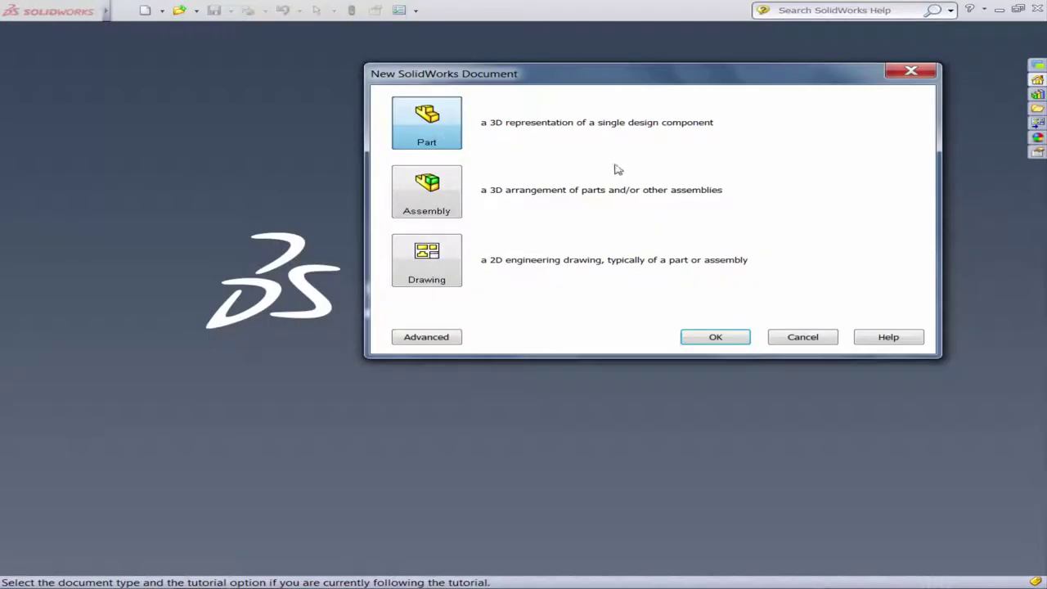
# Create a new part and draw a circle centred on the origin on the Front Plane.
pyautogui.click(709, 338)
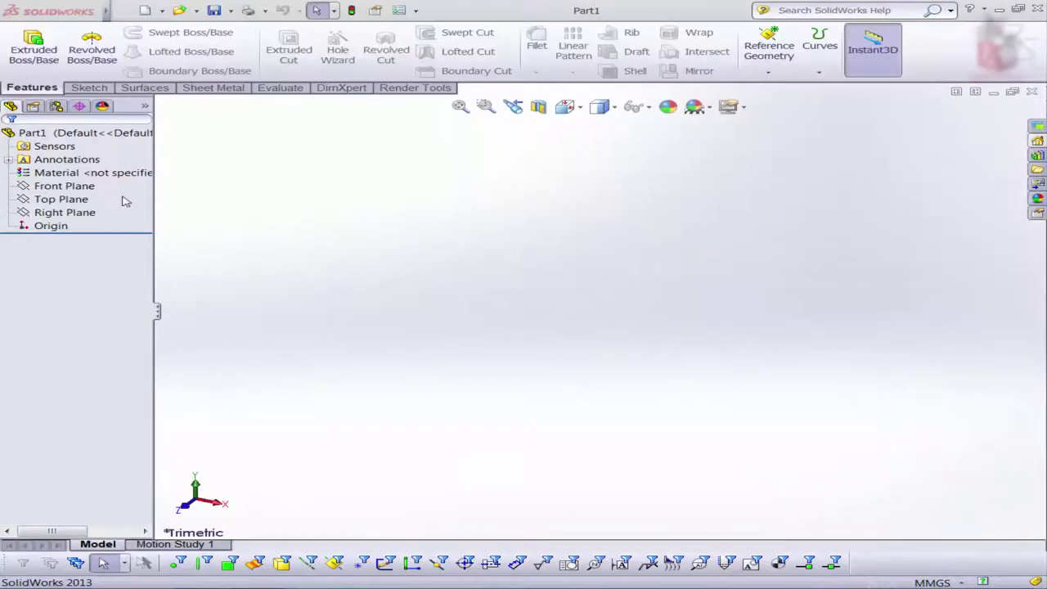
pyautogui.click(65, 186)
pyautogui.click(68, 171)
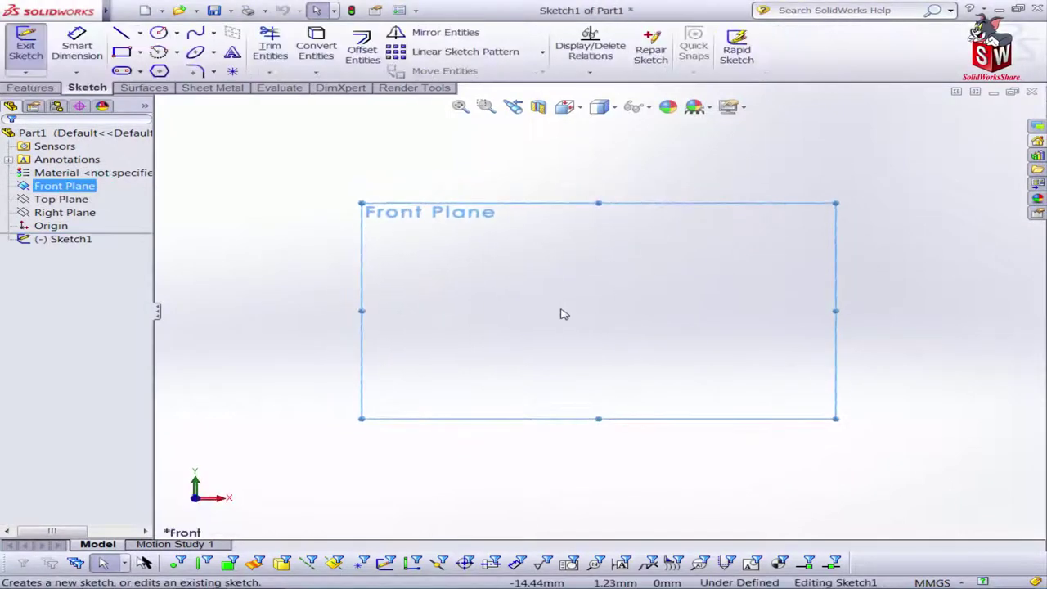
pyautogui.click(158, 32)
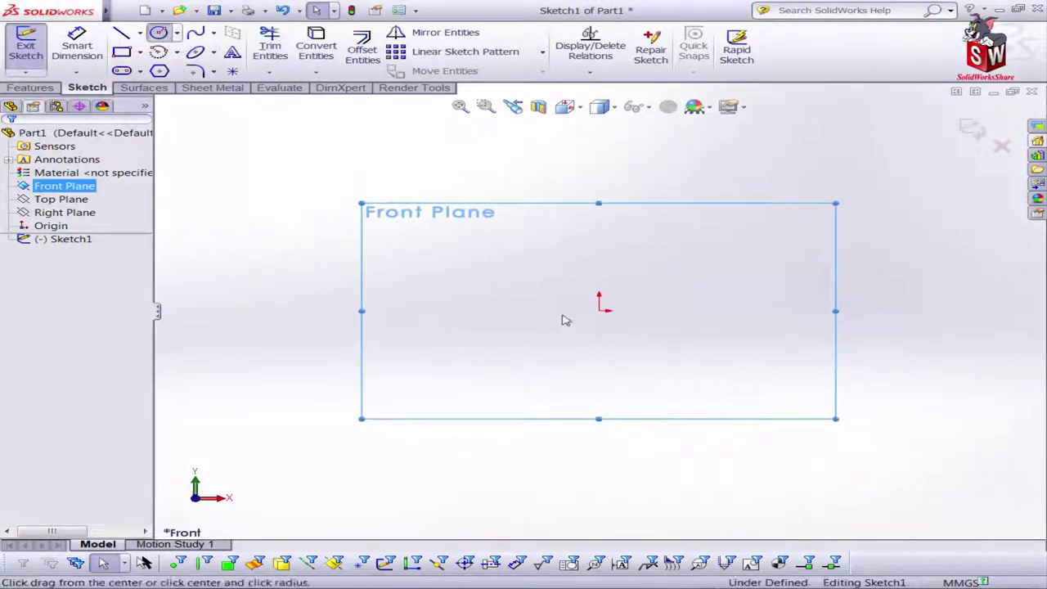
pyautogui.click(599, 311)
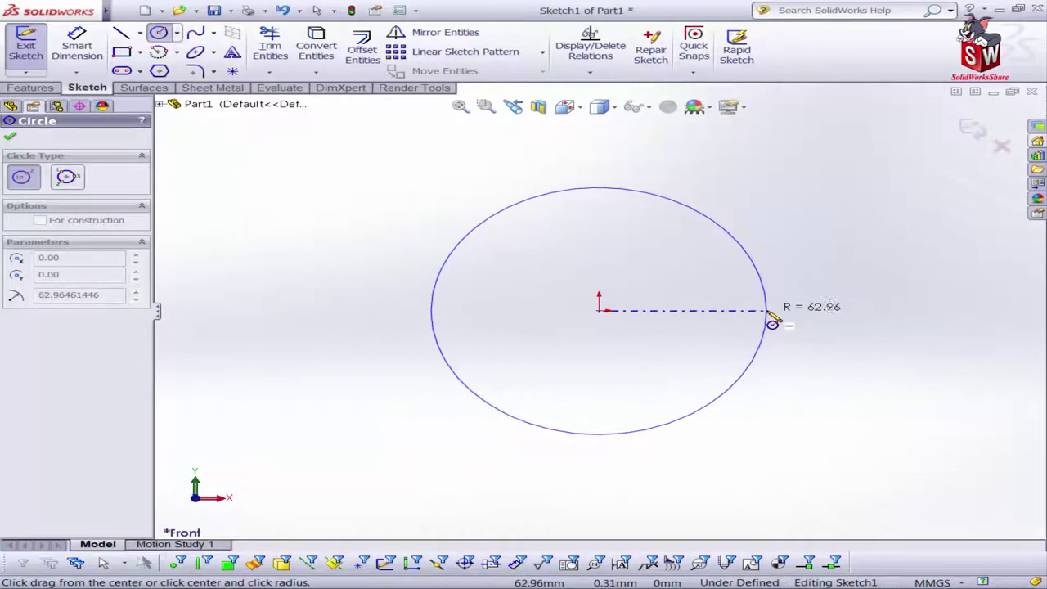
pyautogui.click(768, 311)
# Dimension the circle's diameter to 500 mm and exit the sketch.
pyautogui.click(77, 45)
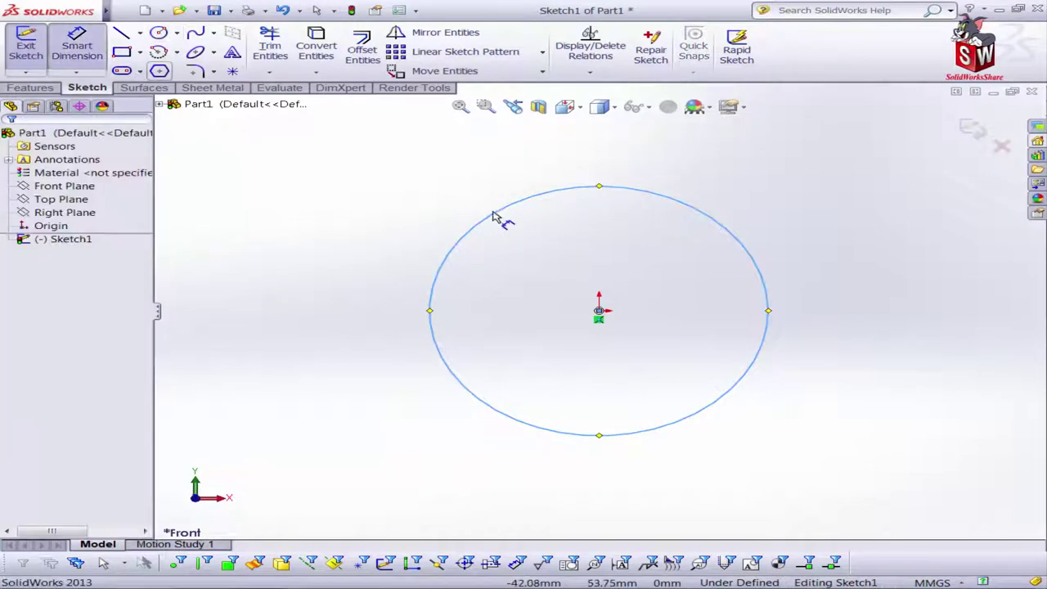
pyautogui.click(513, 210)
pyautogui.click(367, 261)
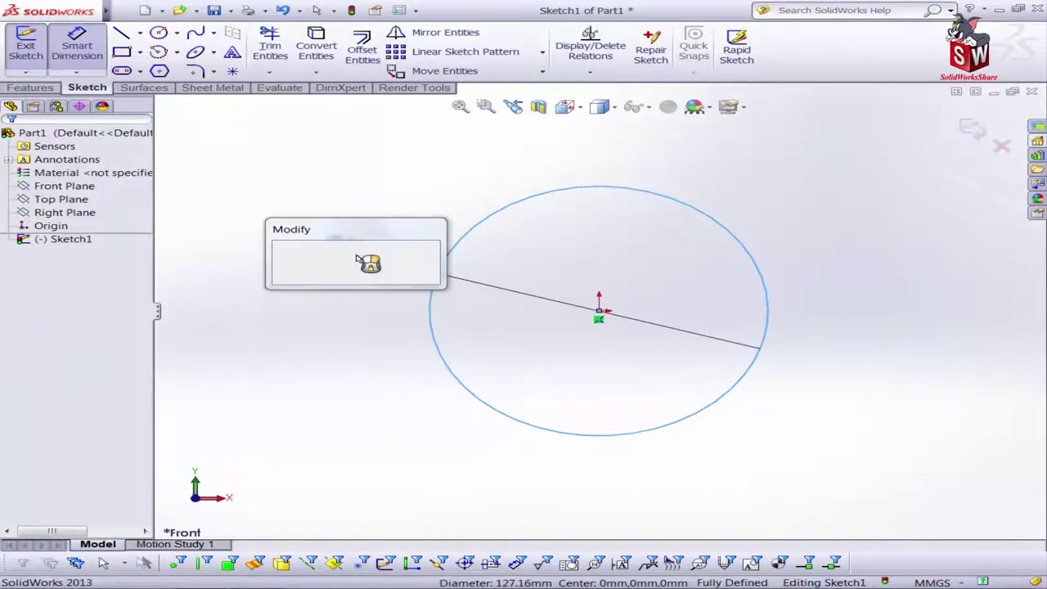
pyautogui.write('500')
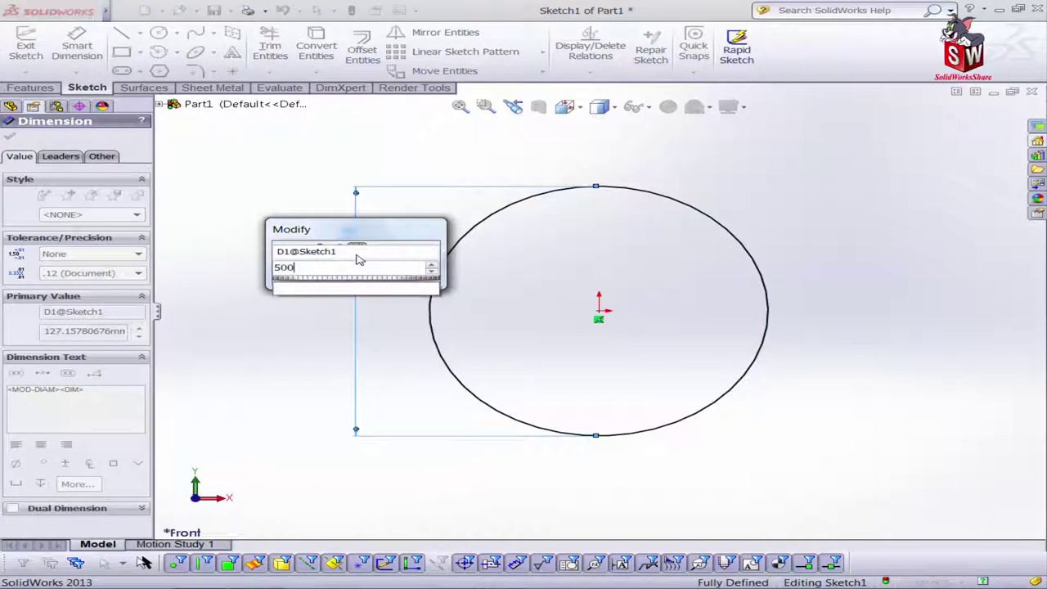
pyautogui.press('Return')
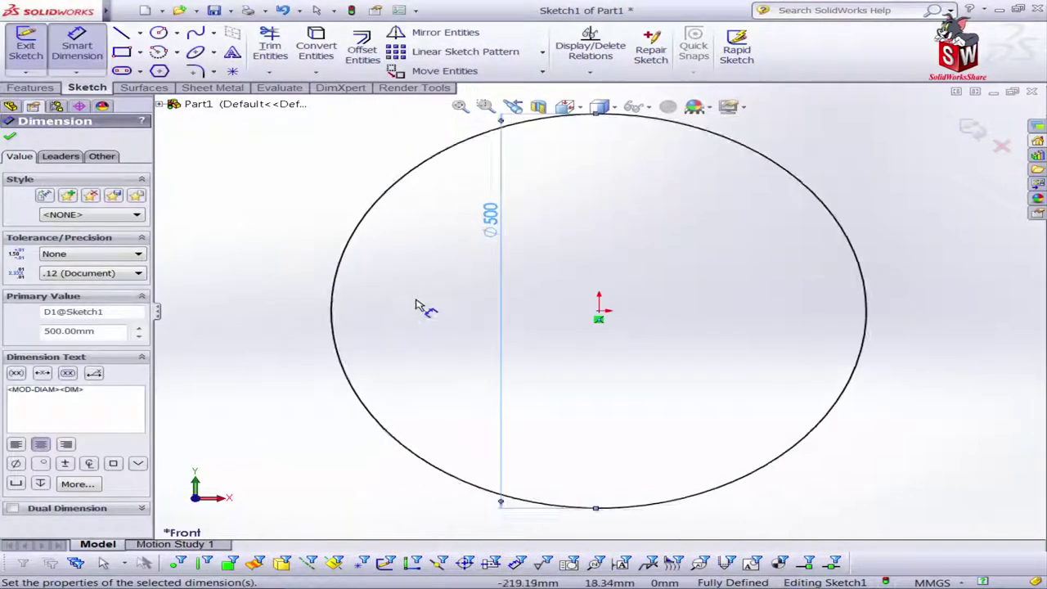
pyautogui.moveTo(553, 281); pyautogui.dragTo(334, 315)
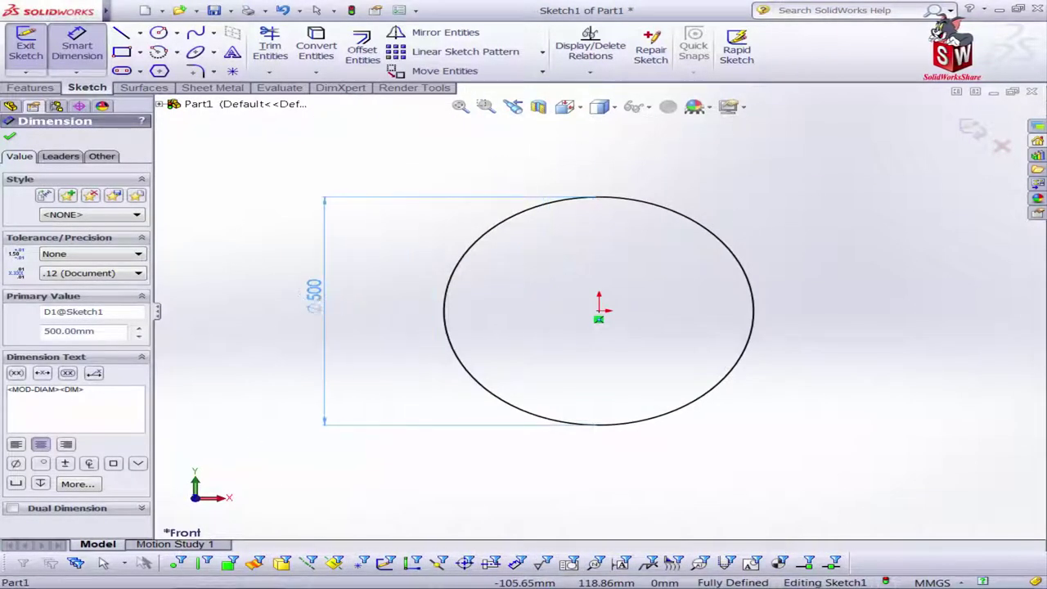
pyautogui.click(11, 138)
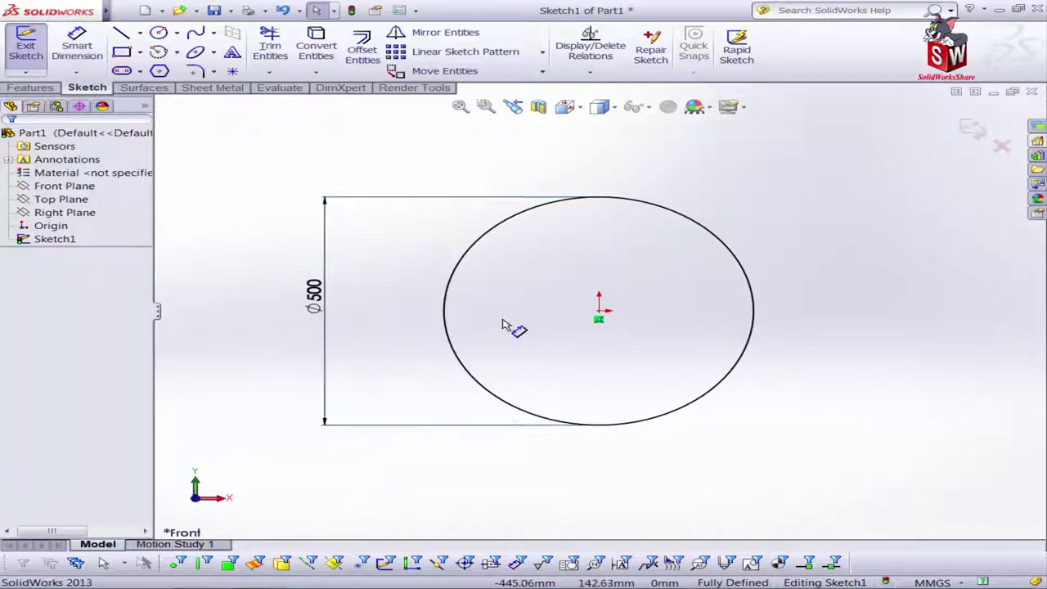
pyautogui.click(973, 129)
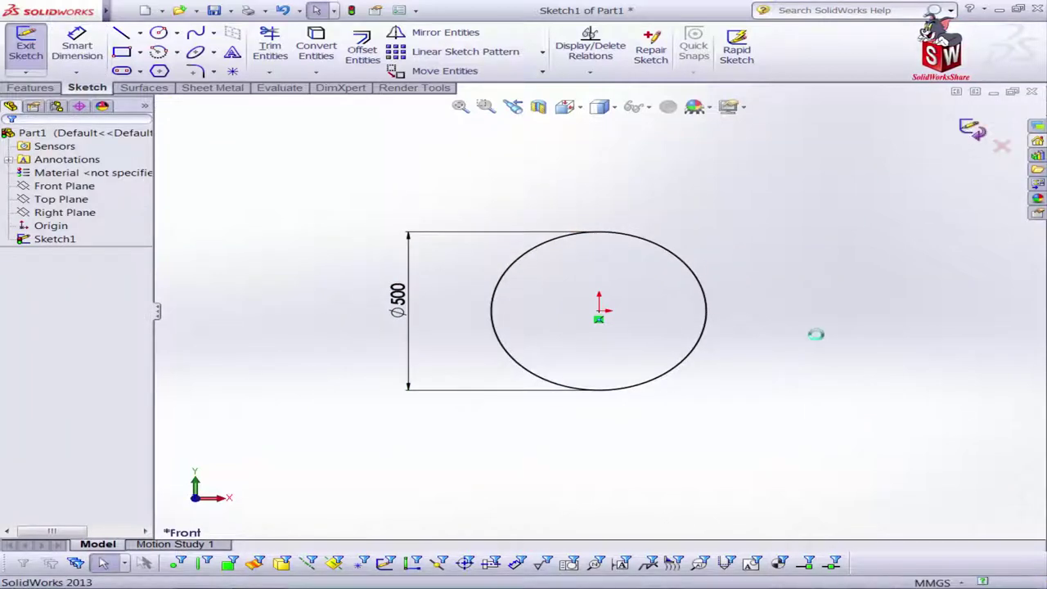
# Start a helix on the circle defined by Height and Pitch, 900 mm and 300 mm.
pyautogui.moveTo(805, 357); pyautogui.dragTo(823, 254, button='middle')
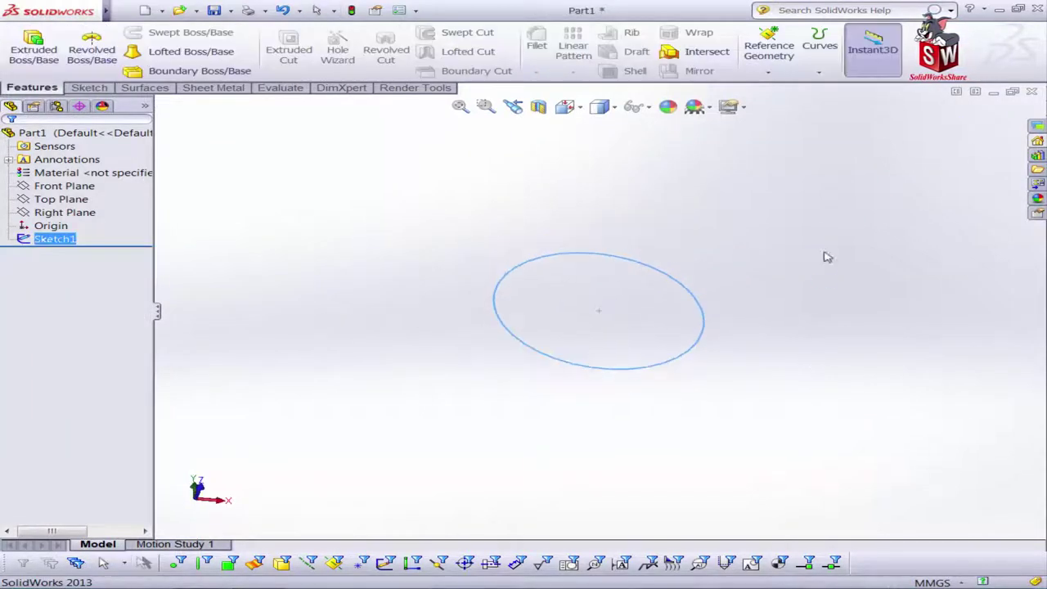
pyautogui.click(819, 72)
pyautogui.click(835, 139)
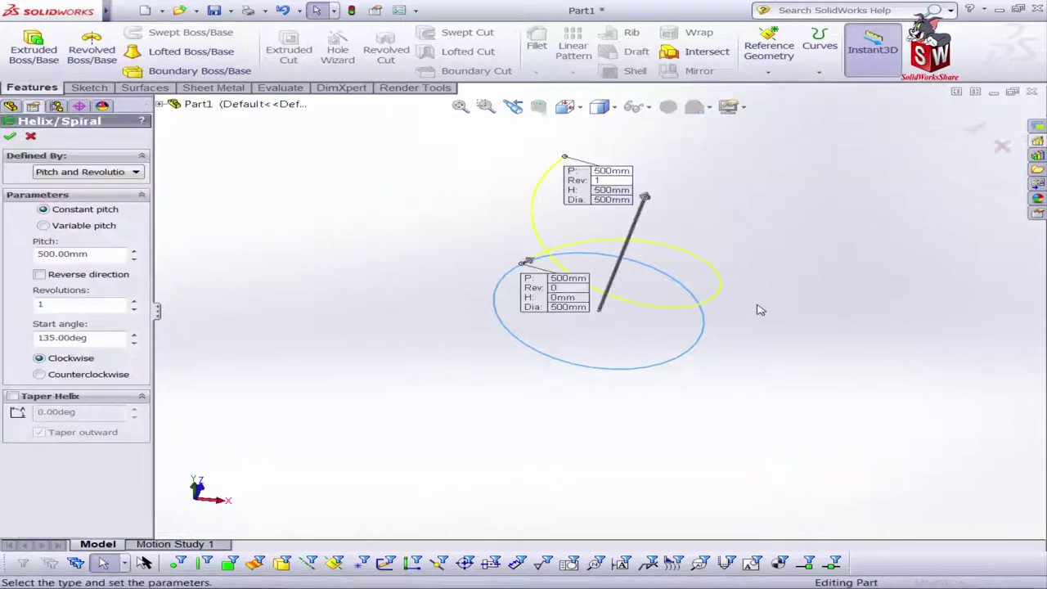
pyautogui.click(88, 174)
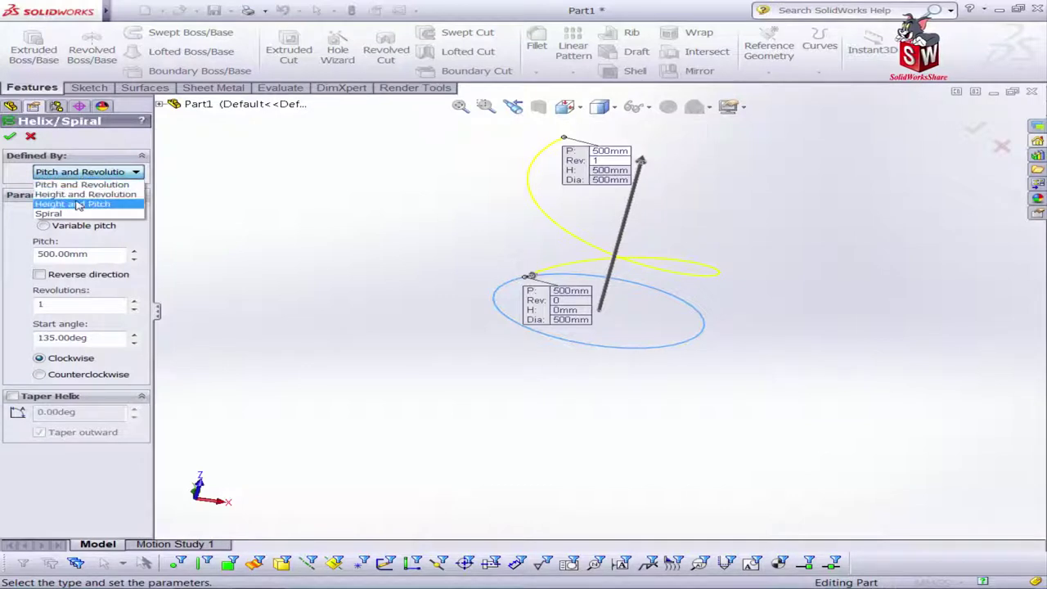
pyautogui.click(72, 204)
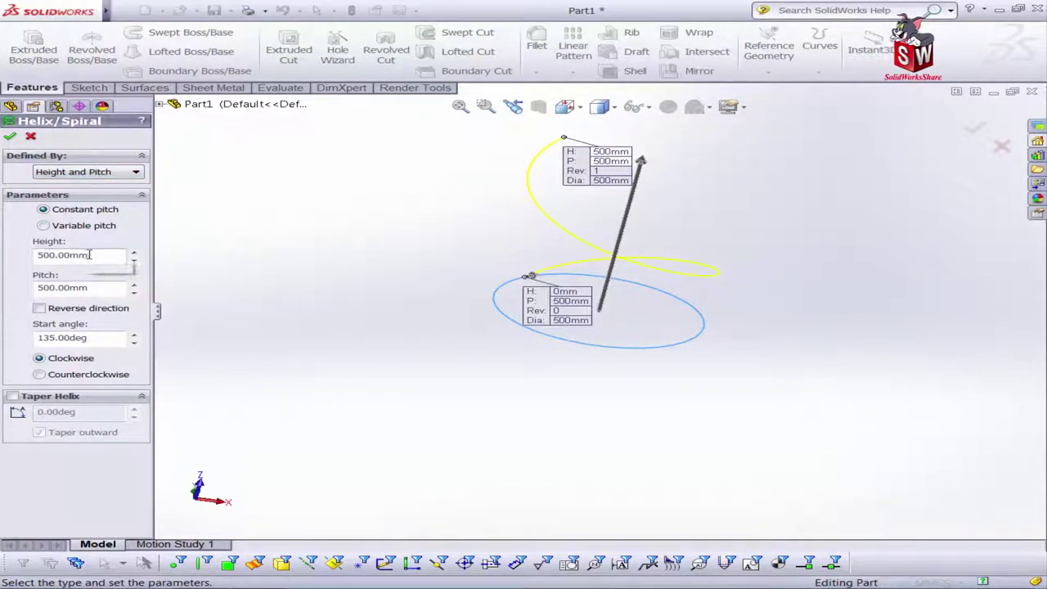
pyautogui.press('Tab')
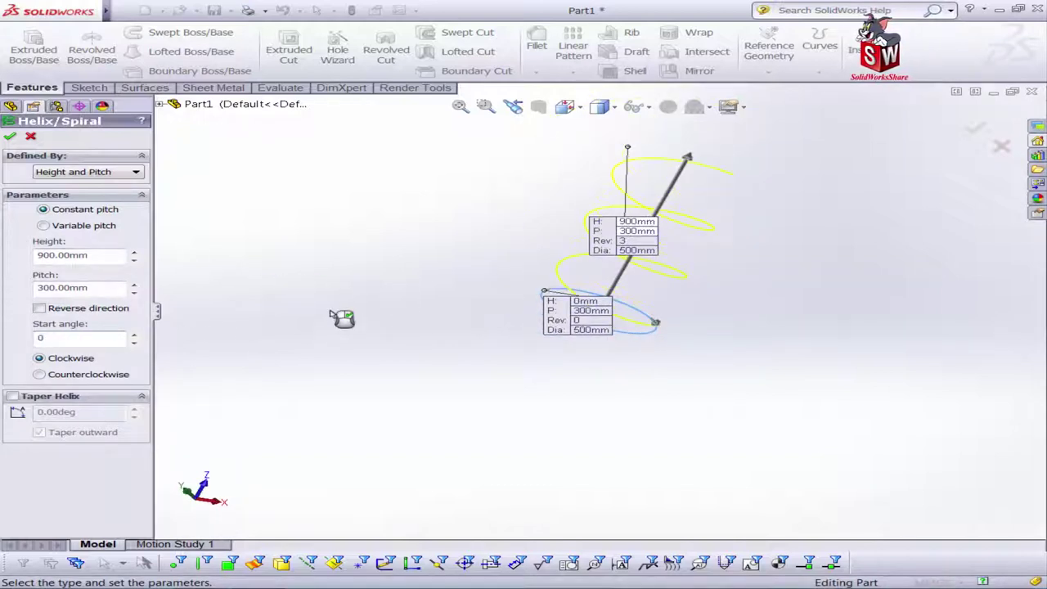
pyautogui.moveTo(342, 318)
pyautogui.mouseDown(button='middle')
pyautogui.moveTo(388, 306)
pyautogui.moveTo(199, 381)
pyautogui.mouseUp(button='middle')
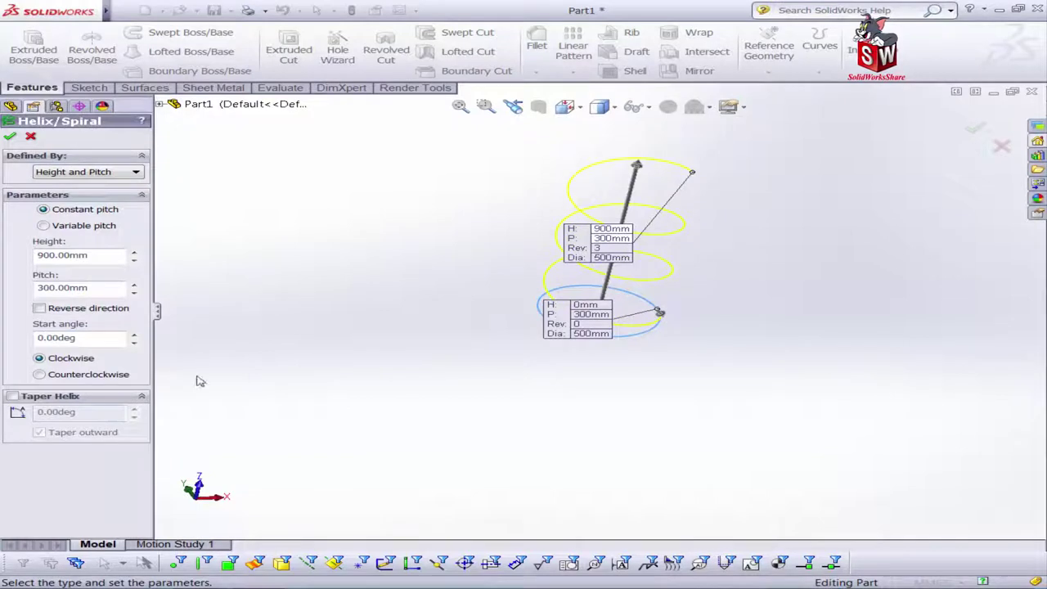
# Taper the helix inward at 8° and confirm the feature.
pyautogui.click(12, 397)
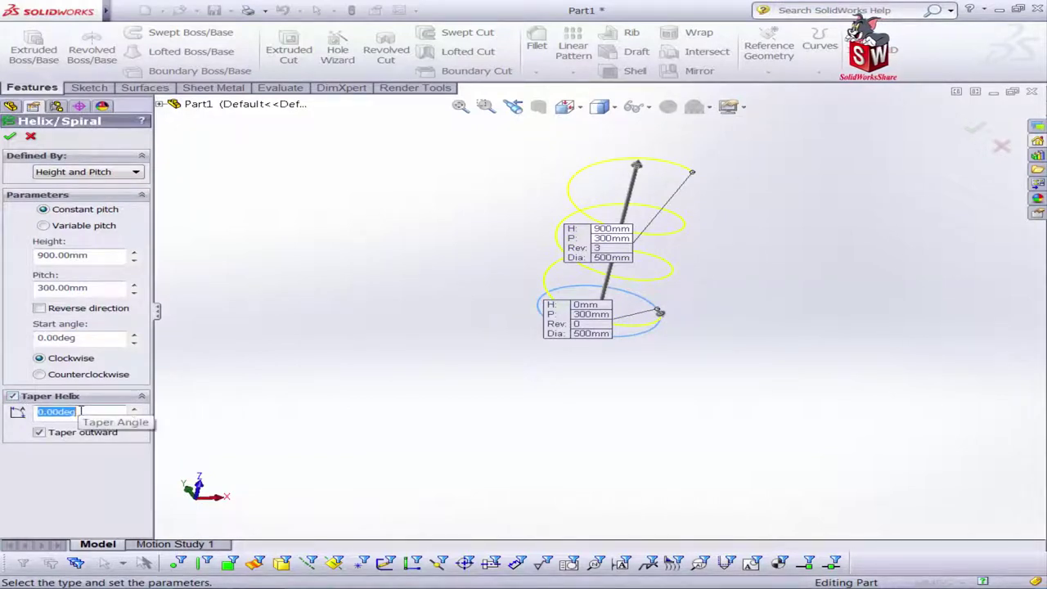
pyautogui.write('8')
pyautogui.press('Return')
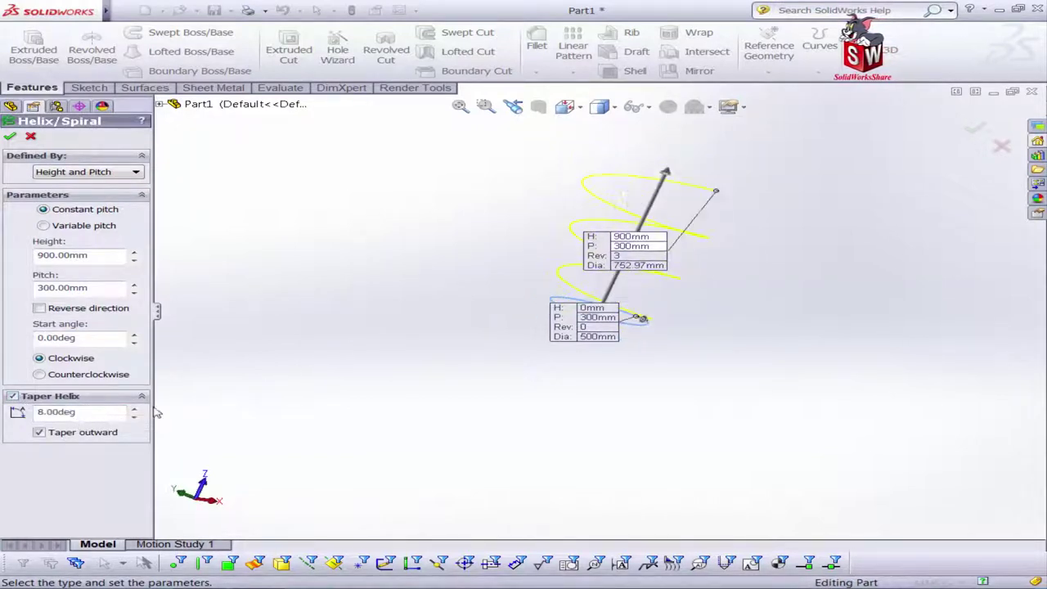
pyautogui.click(38, 432)
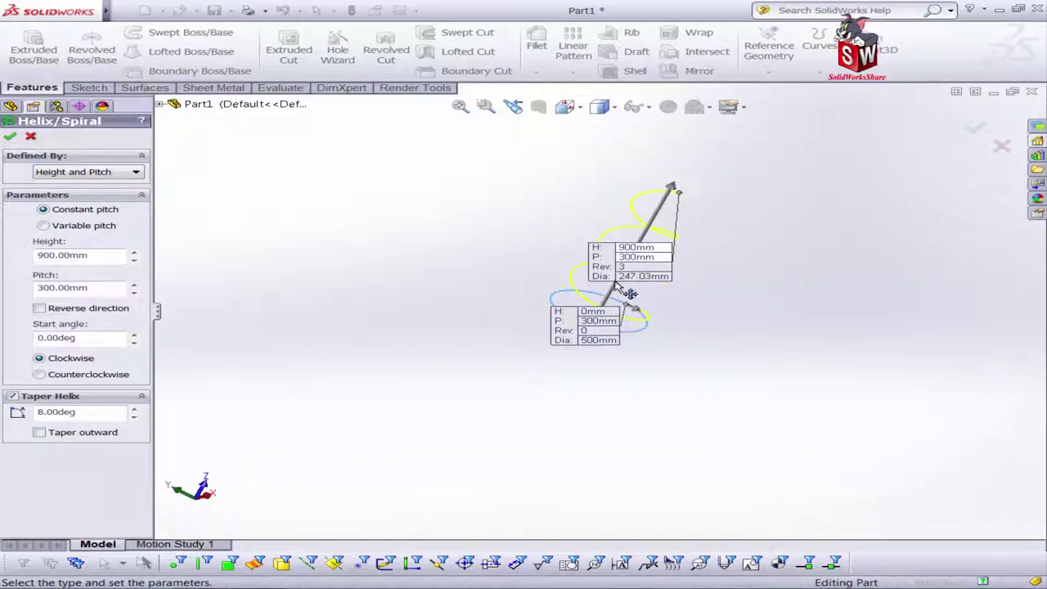
pyautogui.moveTo(712, 156); pyautogui.dragTo(661, 247, button='middle')
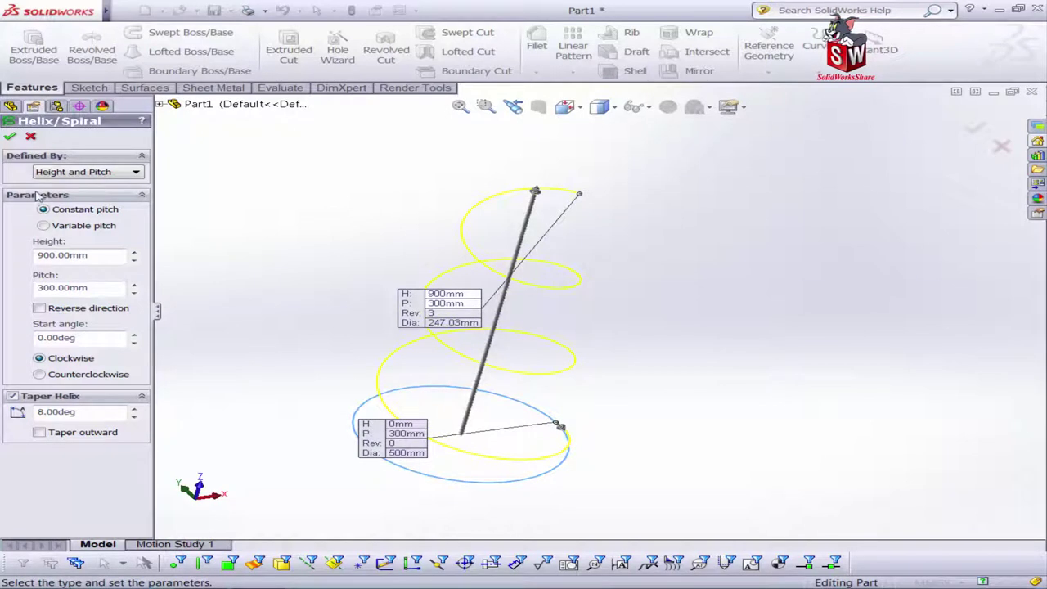
pyautogui.click(9, 136)
pyautogui.moveTo(203, 250)
pyautogui.mouseDown(button='middle')
pyautogui.moveTo(304, 351)
pyautogui.moveTo(380, 263)
pyautogui.moveTo(366, 321)
pyautogui.mouseUp(button='middle')
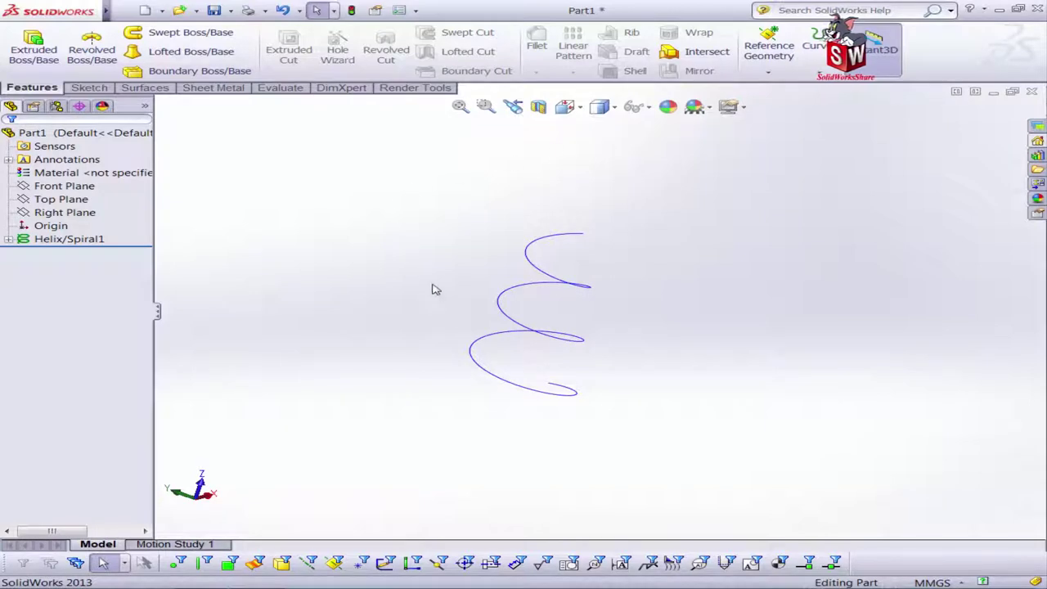
# Create two reference planes offset 300 mm apart from the Front Plane.
pyautogui.moveTo(442, 283)
pyautogui.mouseDown(button='middle')
pyautogui.moveTo(390, 264)
pyautogui.moveTo(515, 335)
pyautogui.mouseUp(button='middle')
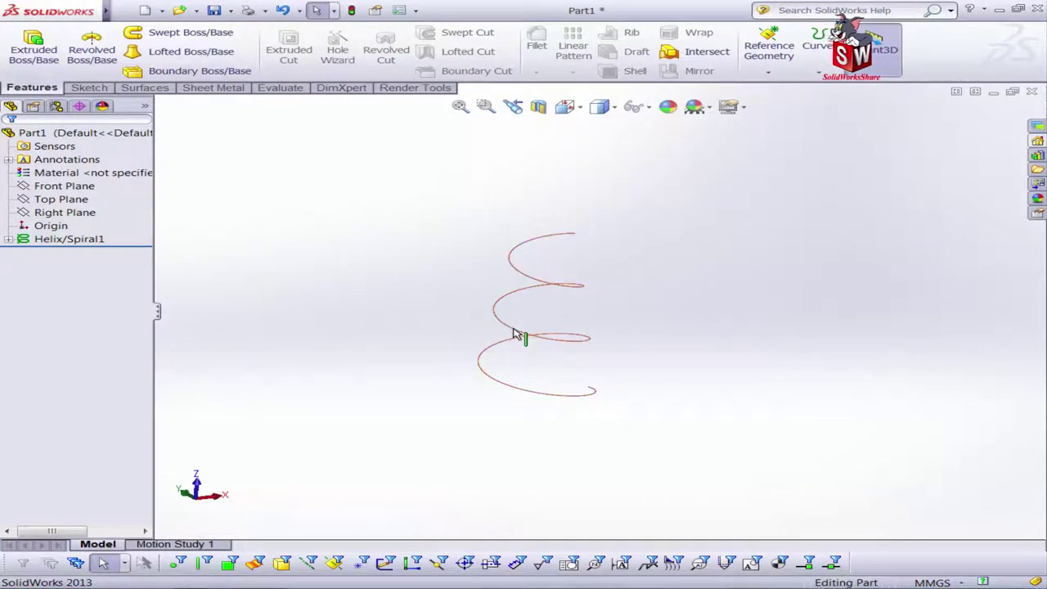
pyautogui.click(768, 51)
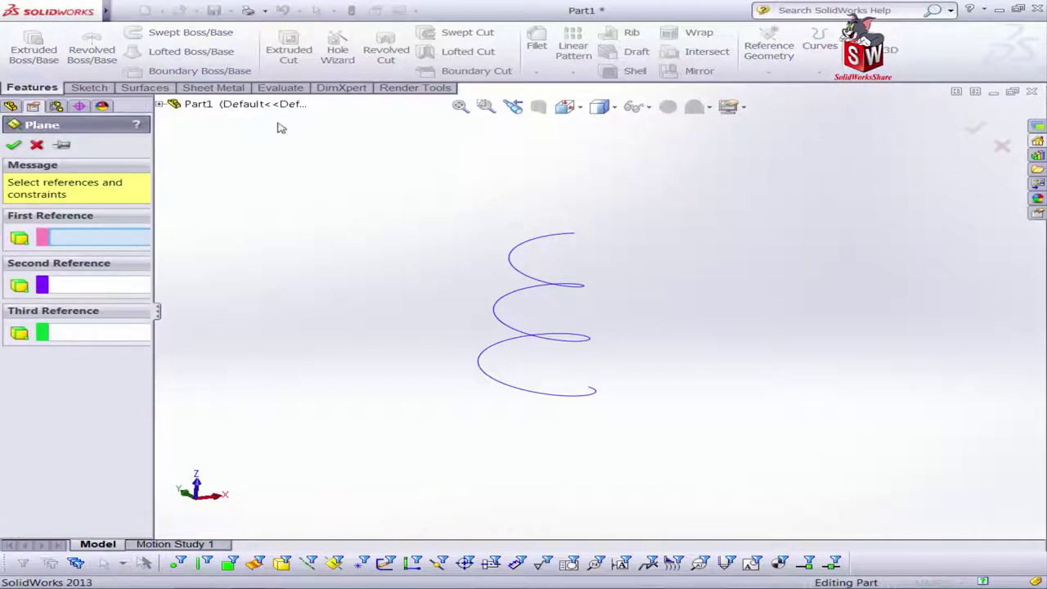
pyautogui.click(160, 105)
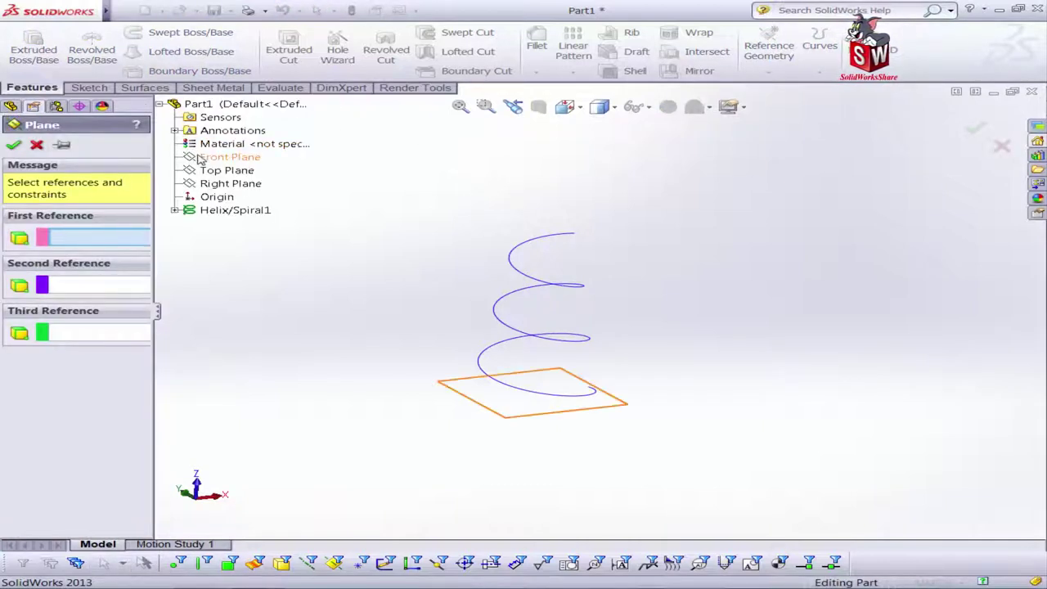
pyautogui.click(220, 157)
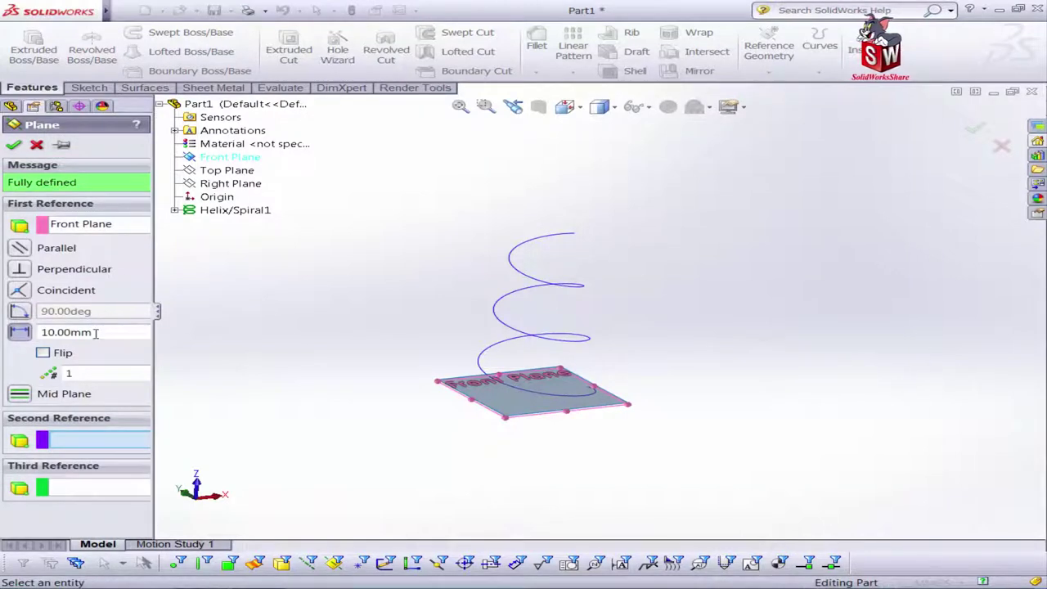
pyautogui.moveTo(96, 333); pyautogui.dragTo(30, 338)
pyautogui.write('300')
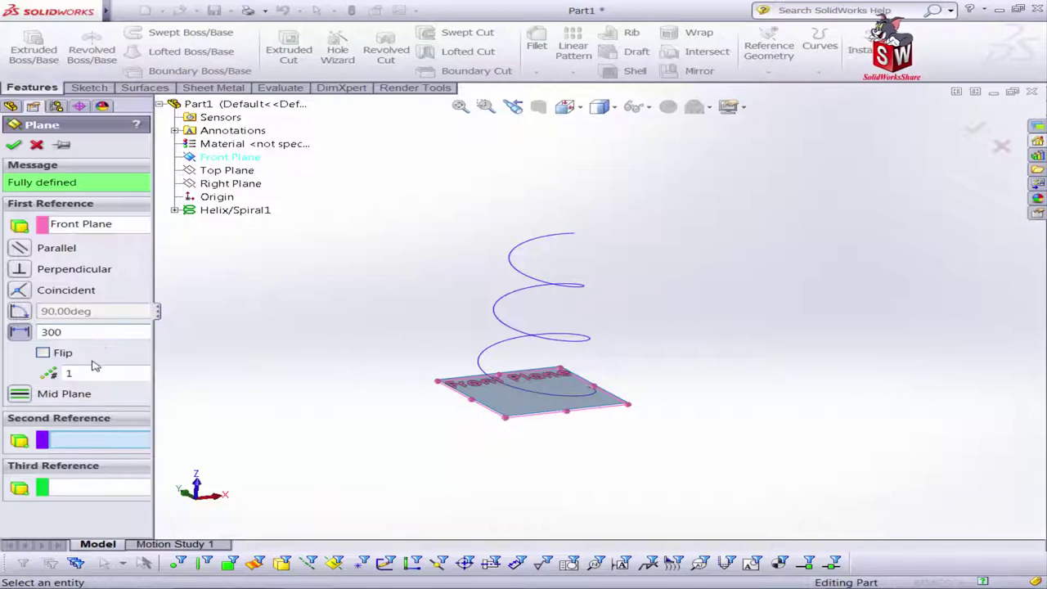
pyautogui.press('Tab')
pyautogui.write('2')
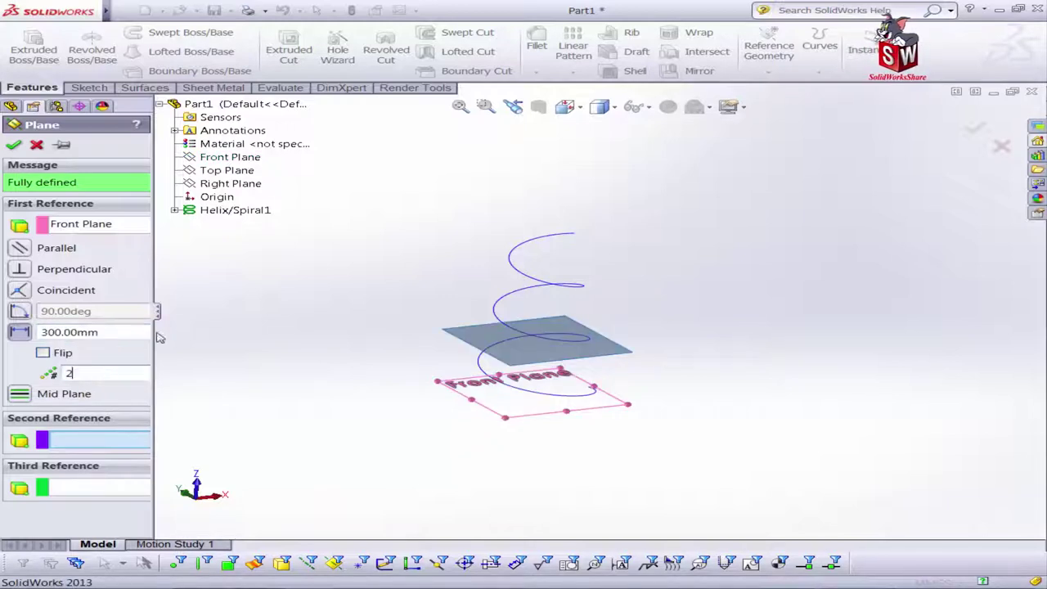
pyautogui.moveTo(160, 319); pyautogui.dragTo(187, 321)
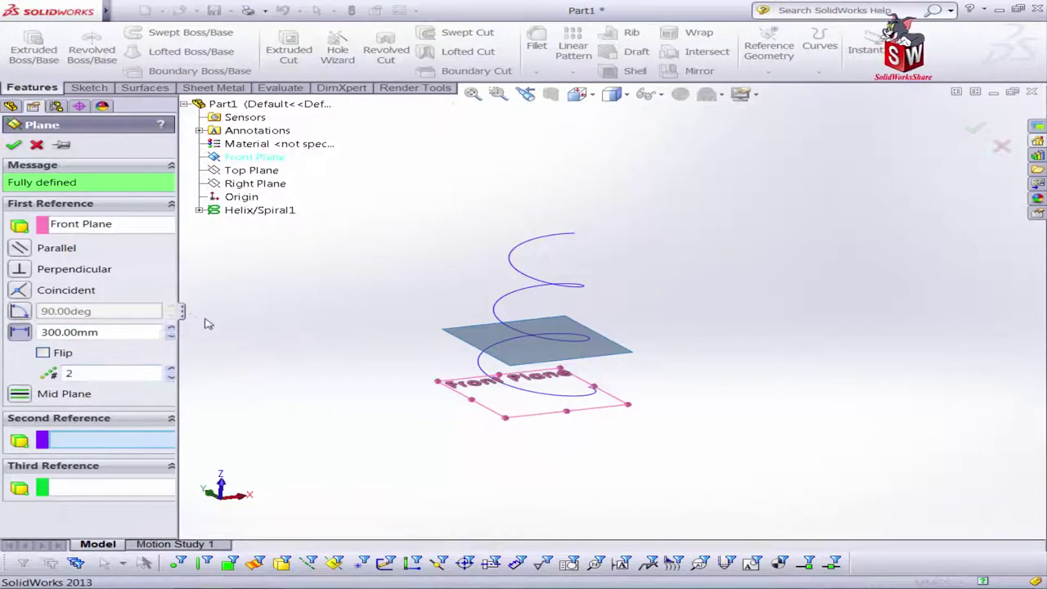
pyautogui.moveTo(230, 337); pyautogui.dragTo(245, 319, button='middle')
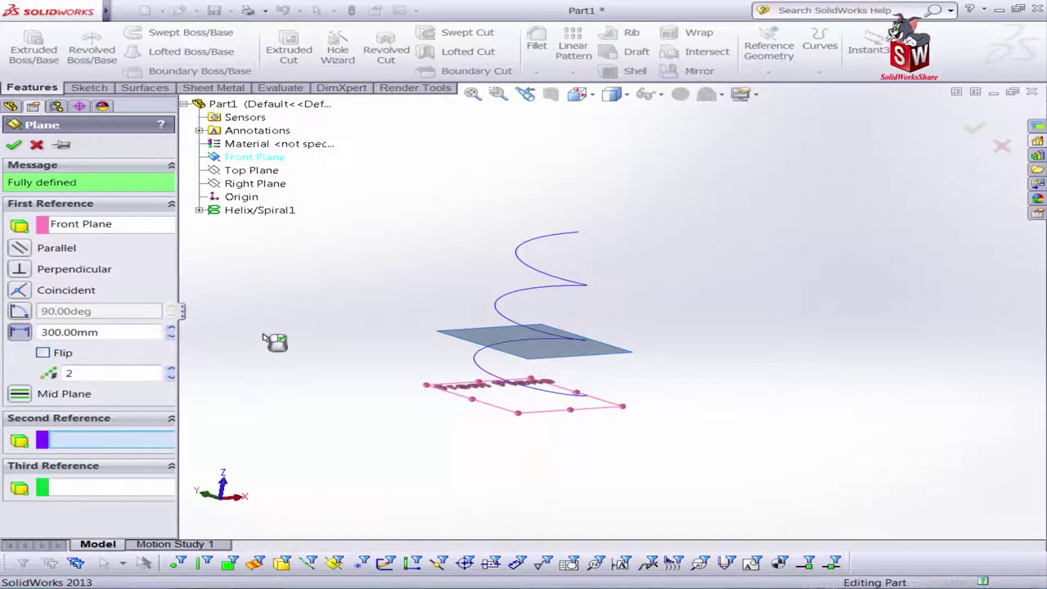
pyautogui.click(15, 146)
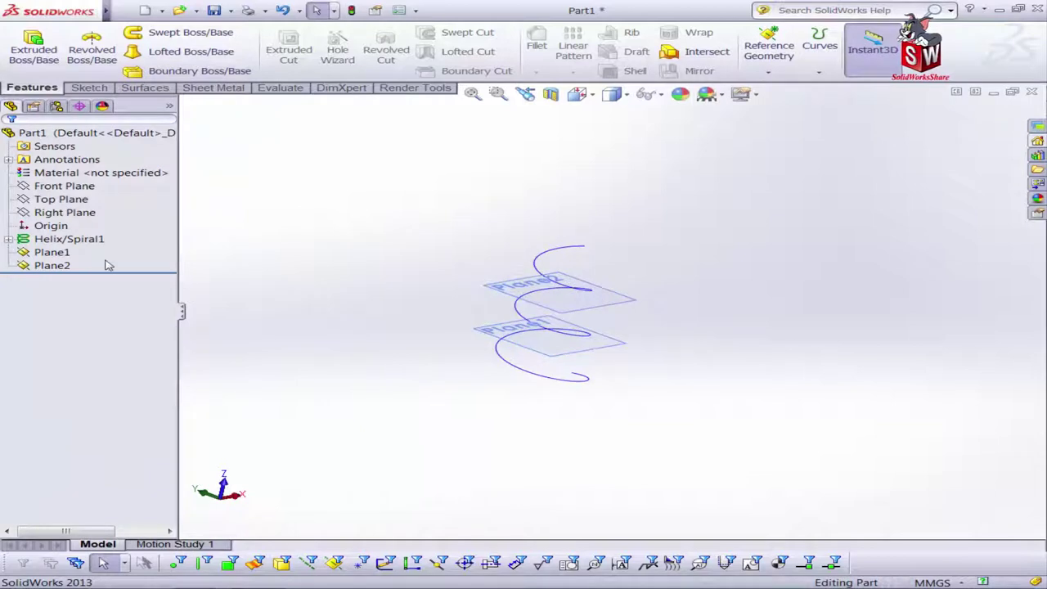
# Reorder Helix/Spiral1 below Plane2 in the feature tree.
pyautogui.click(69, 239)
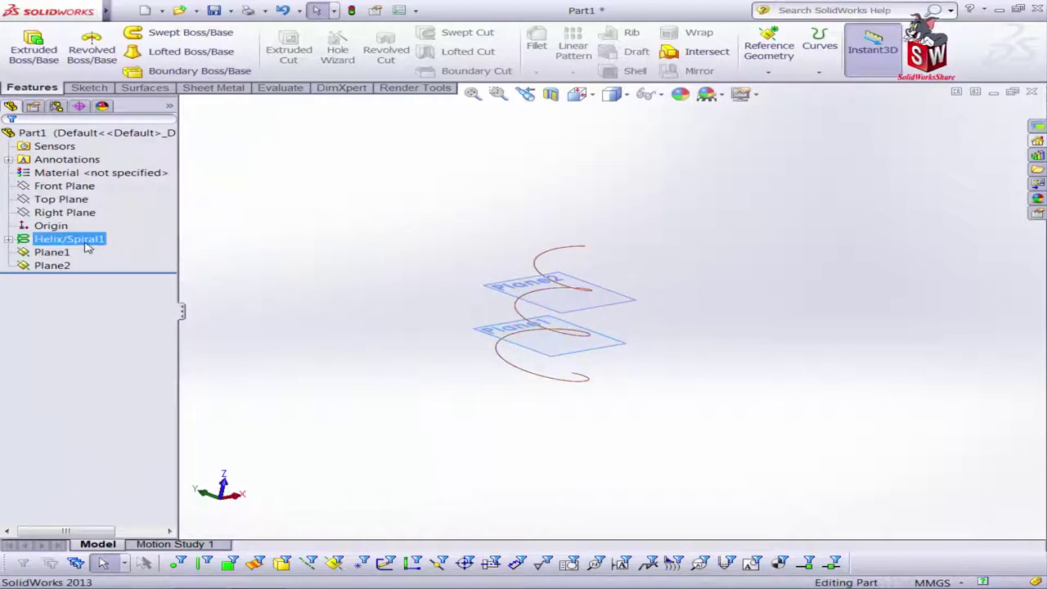
pyautogui.keyDown('ctrl'); pyautogui.click(70, 267); pyautogui.keyUp('ctrl')
pyautogui.moveTo(78, 273); pyautogui.dragTo(77, 272)
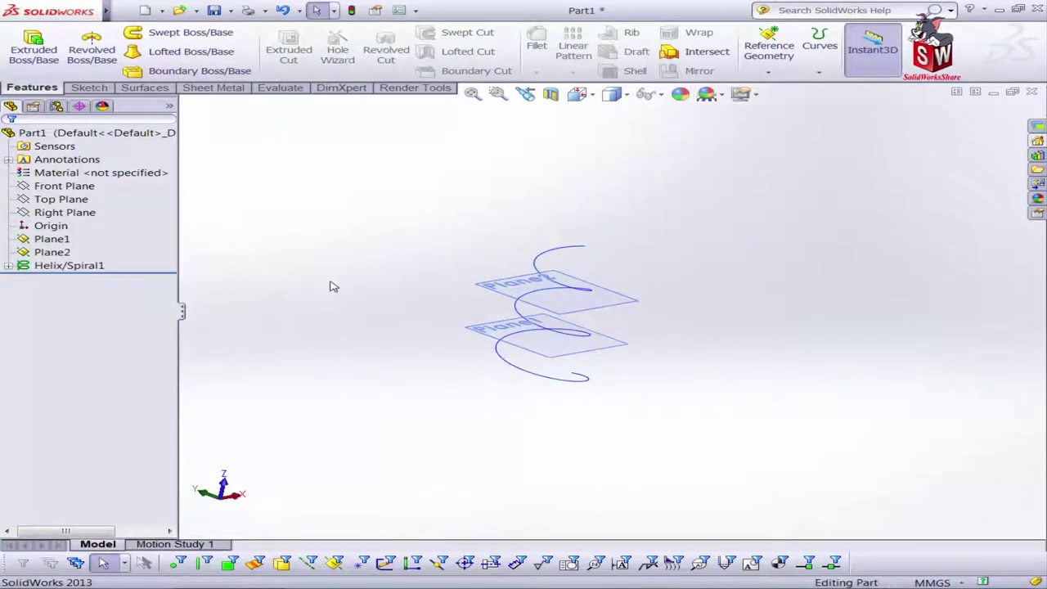
pyautogui.moveTo(320, 279); pyautogui.dragTo(437, 310, button='middle')
pyautogui.scroll(-2, 778, 356)
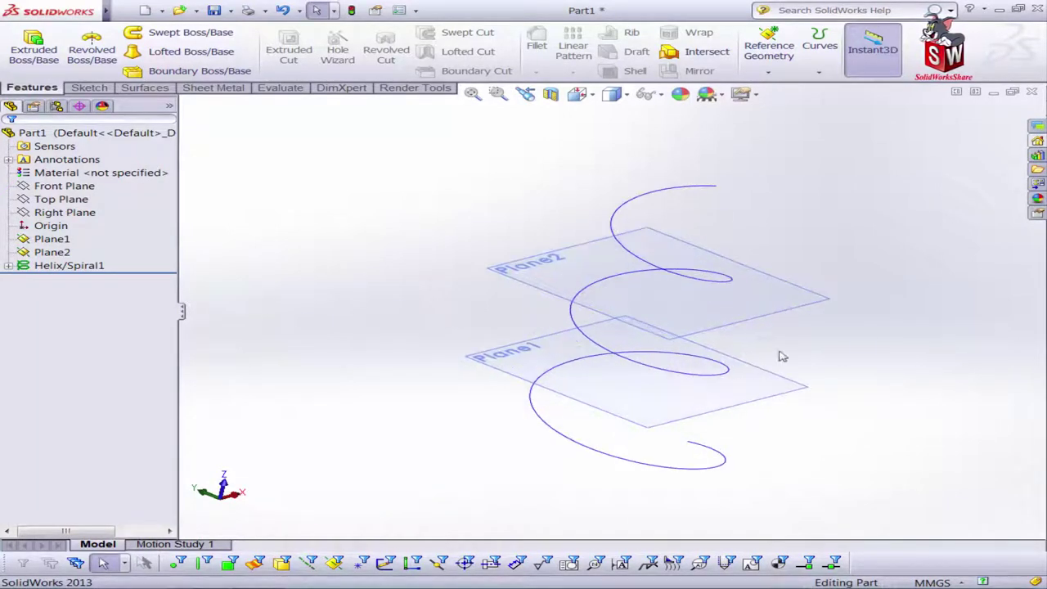
pyautogui.scroll(-2, 859, 328)
pyautogui.scroll(1, 448, 248)
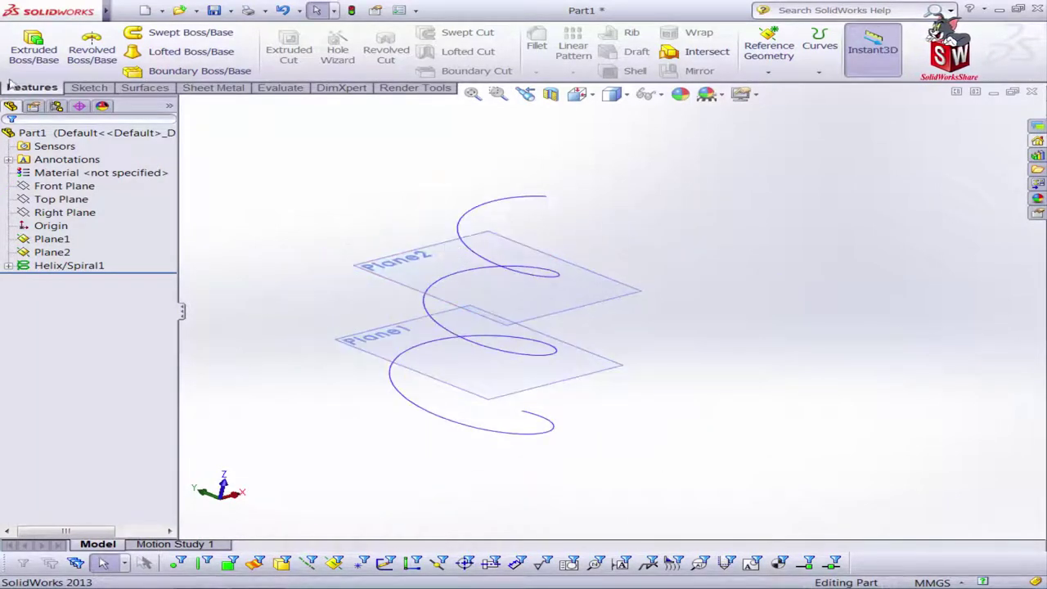
pyautogui.click(87, 88)
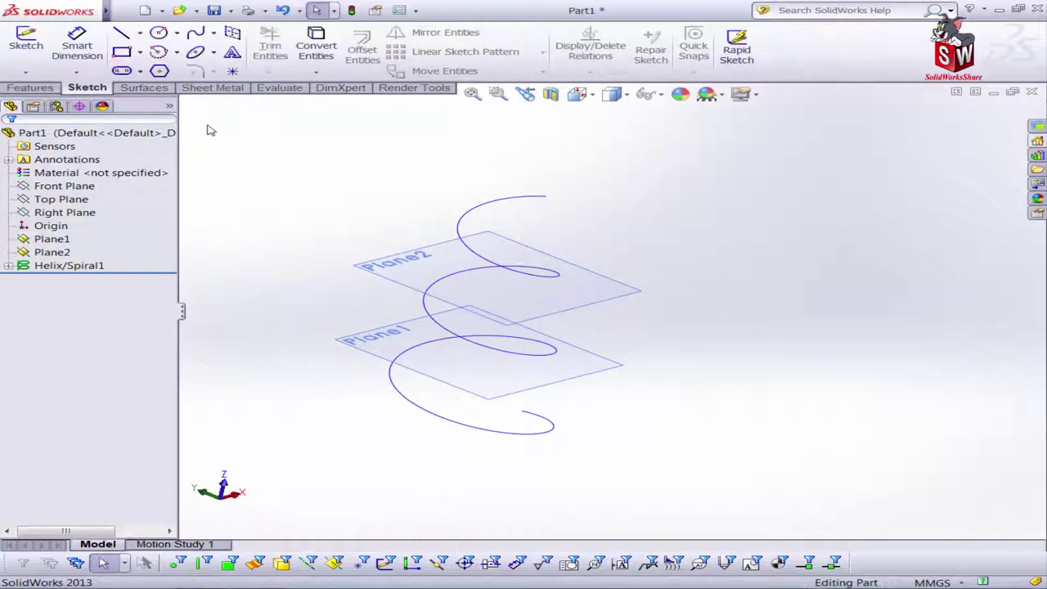
pyautogui.click(27, 73)
pyautogui.click(39, 105)
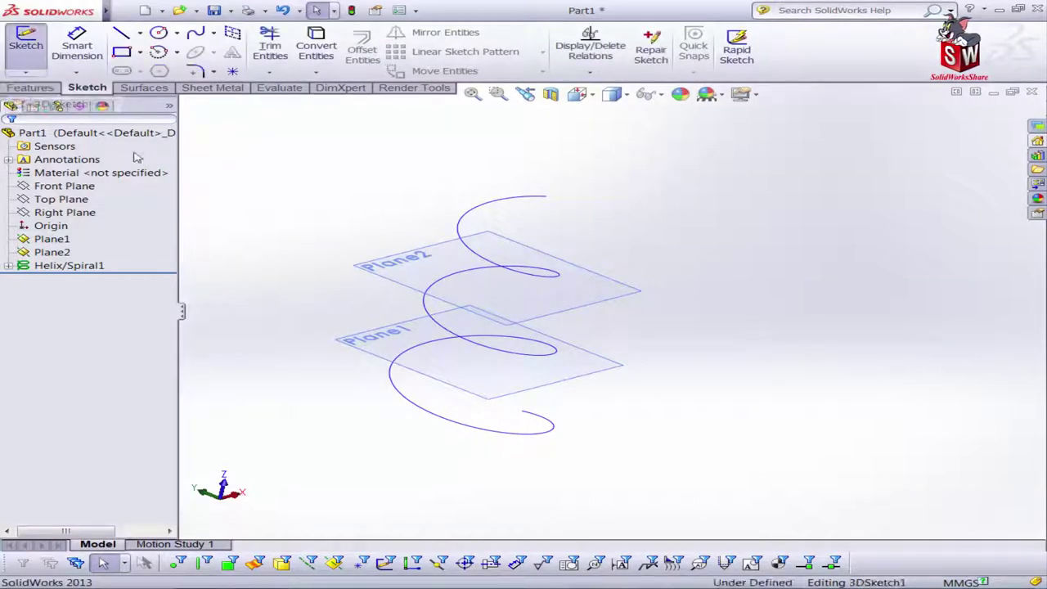
pyautogui.click(463, 231)
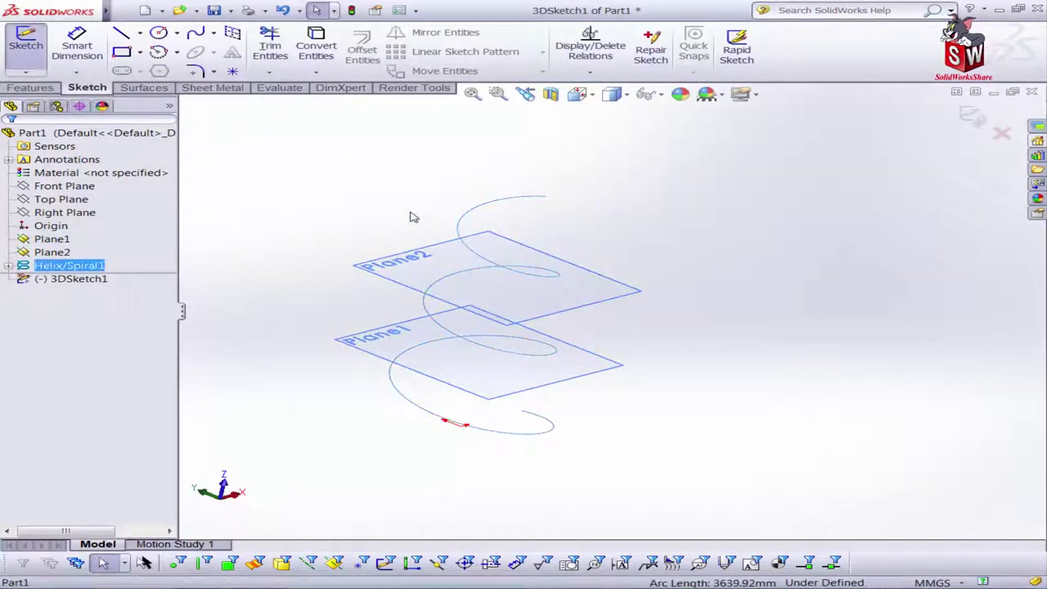
pyautogui.click(319, 50)
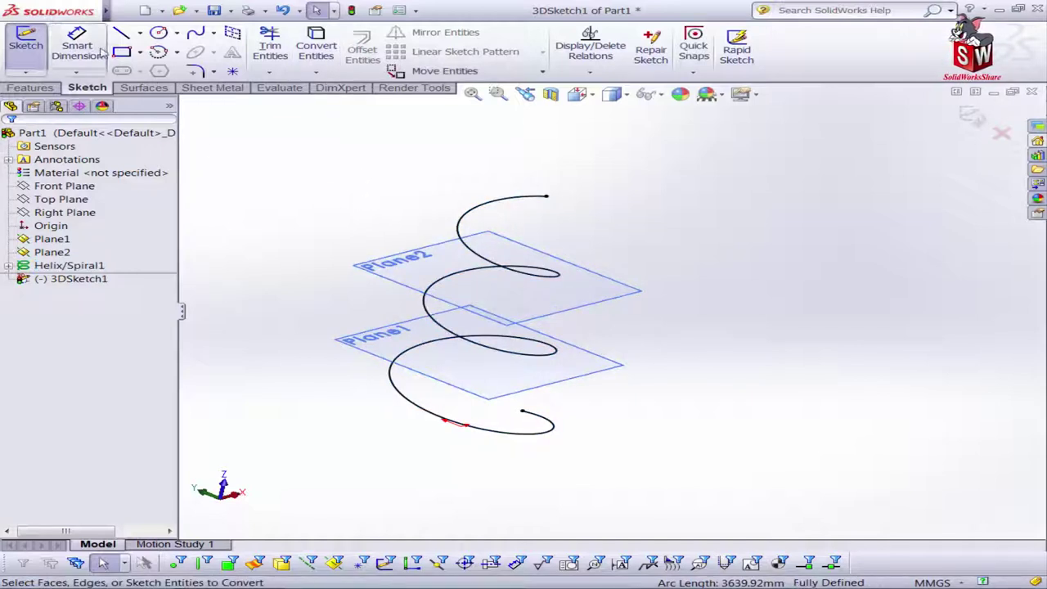
pyautogui.click(976, 121)
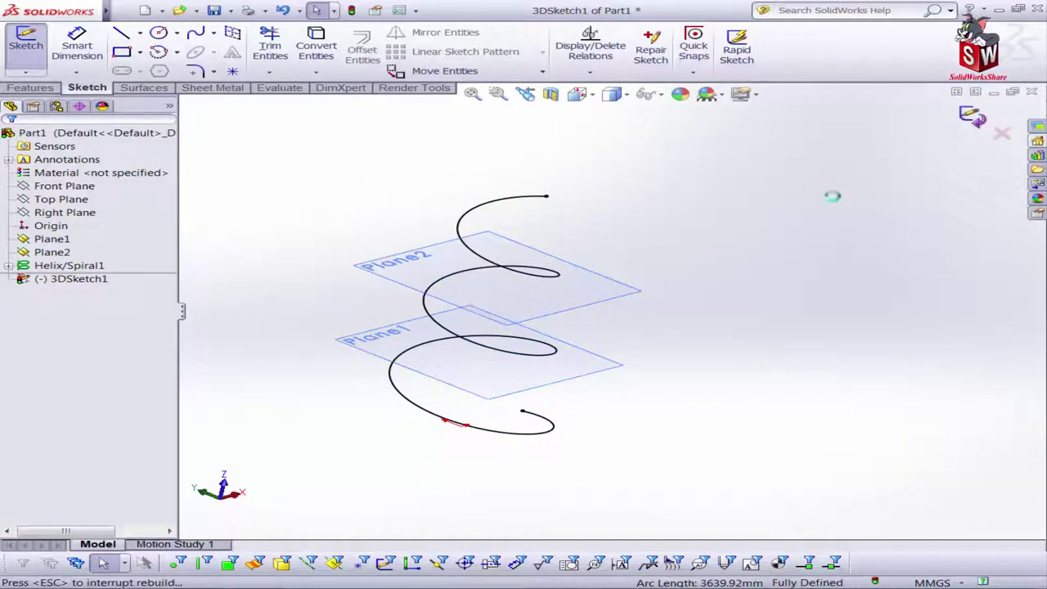
pyautogui.moveTo(661, 286)
pyautogui.mouseDown(button='middle')
pyautogui.moveTo(649, 300)
pyautogui.moveTo(659, 272)
pyautogui.moveTo(504, 315)
pyautogui.mouseUp(button='middle')
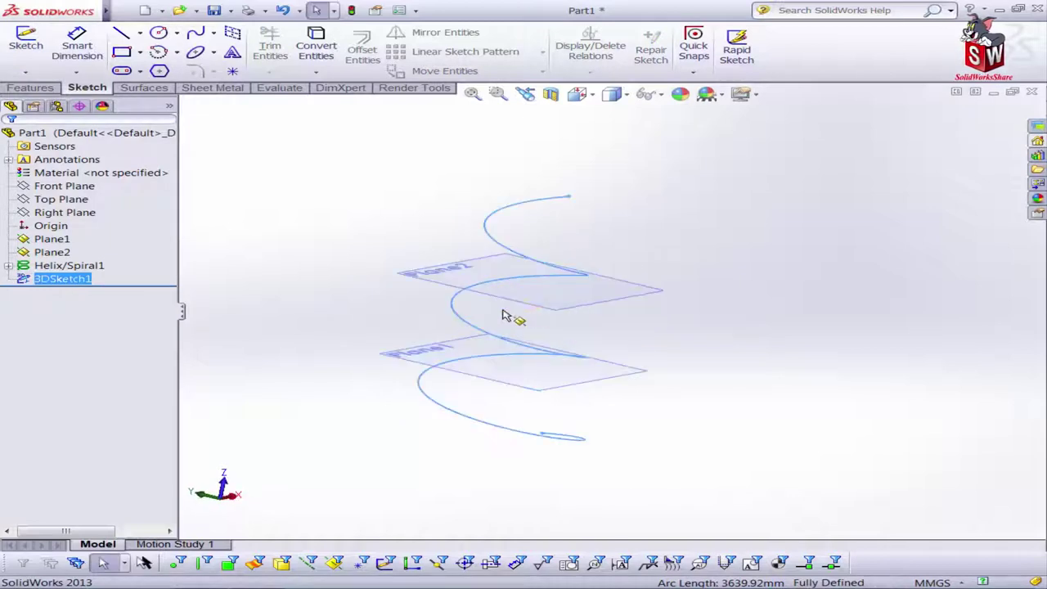
pyautogui.moveTo(363, 322); pyautogui.dragTo(362, 335, button='middle')
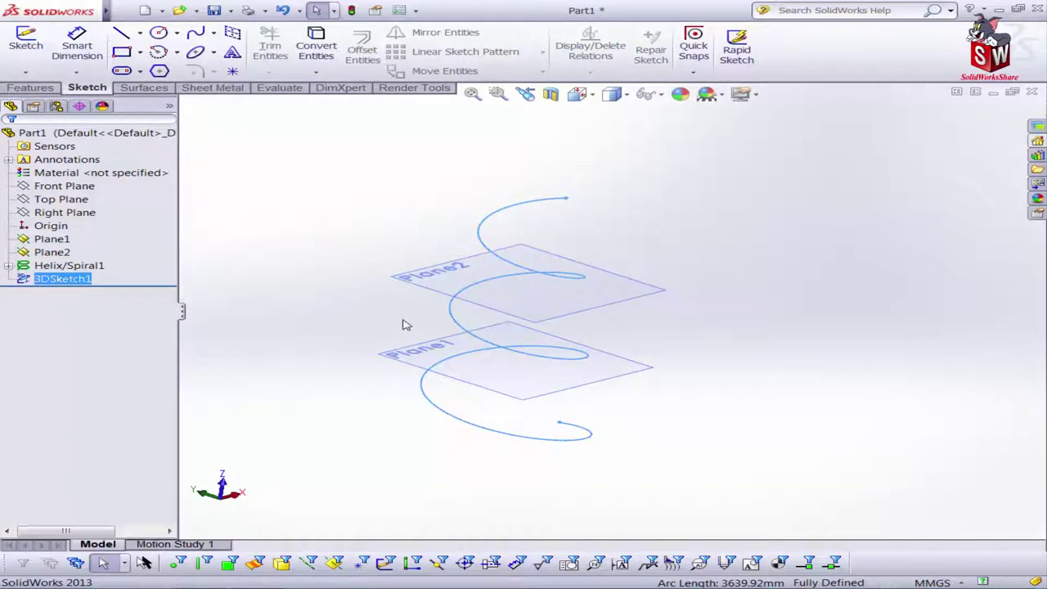
pyautogui.rightClick(488, 250)
pyautogui.click(394, 222)
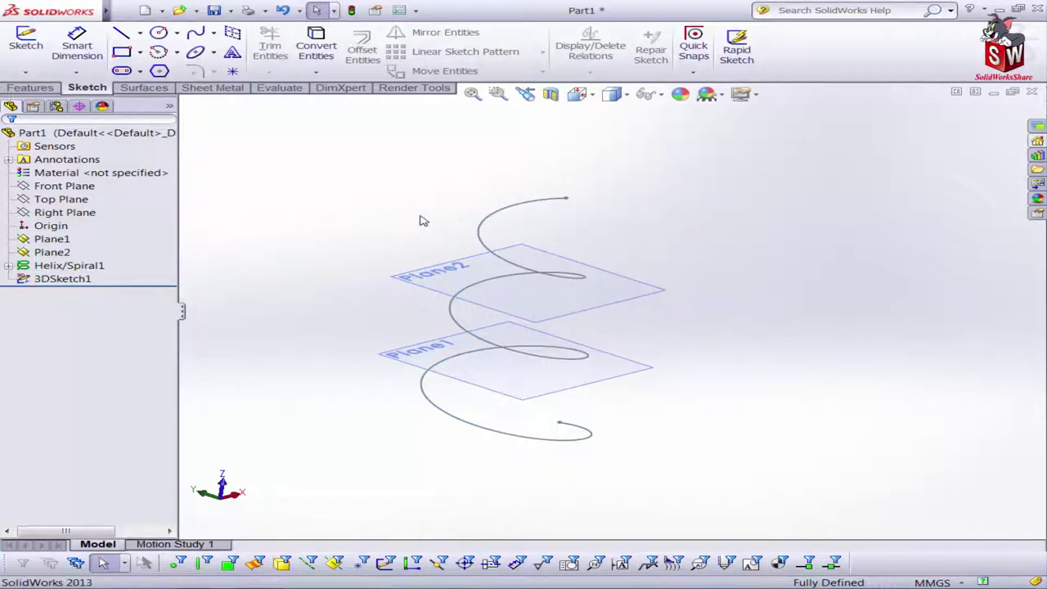
pyautogui.hotkey('ctrl', 'z')
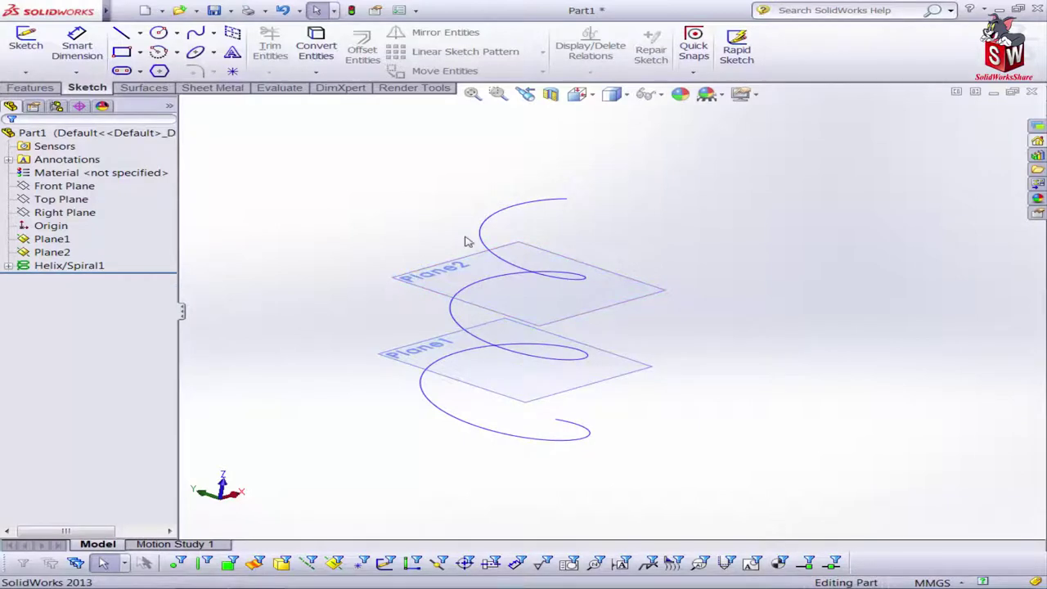
# Start a 3D sketch and convert the helix into sketch geometry.
pyautogui.moveTo(464, 242)
pyautogui.mouseDown(button='middle')
pyautogui.moveTo(671, 285)
pyautogui.moveTo(696, 442)
pyautogui.moveTo(658, 381)
pyautogui.moveTo(636, 383)
pyautogui.mouseUp(button='middle')
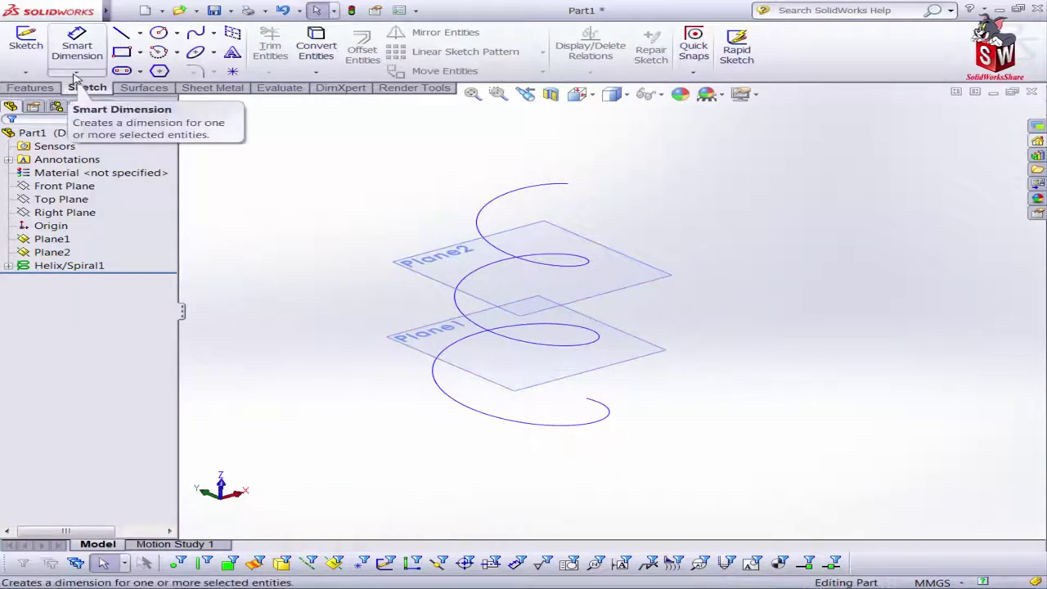
pyautogui.click(25, 72)
pyautogui.click(49, 104)
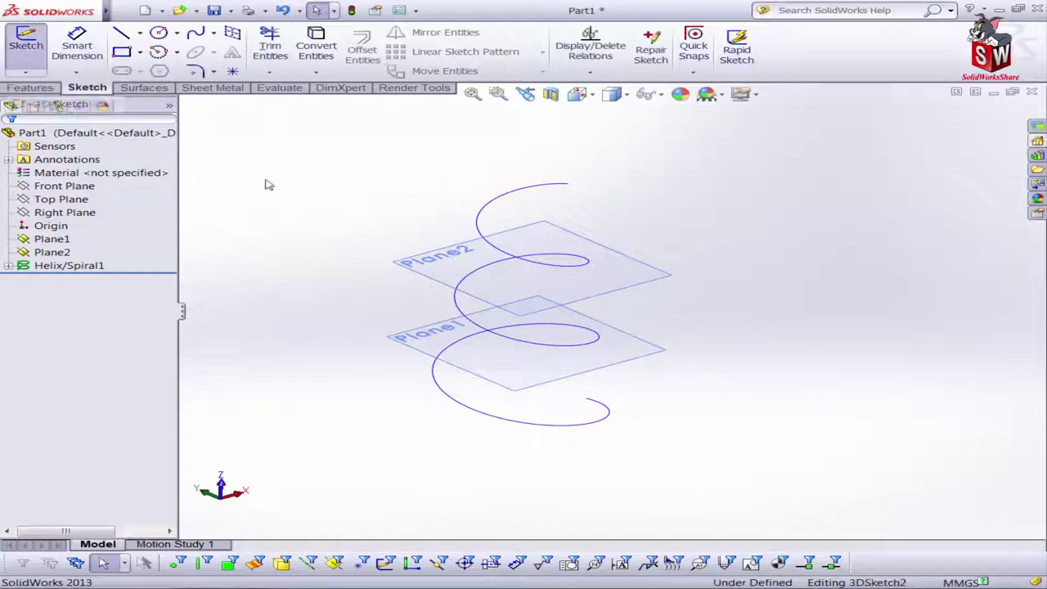
pyautogui.click(479, 218)
pyautogui.click(320, 57)
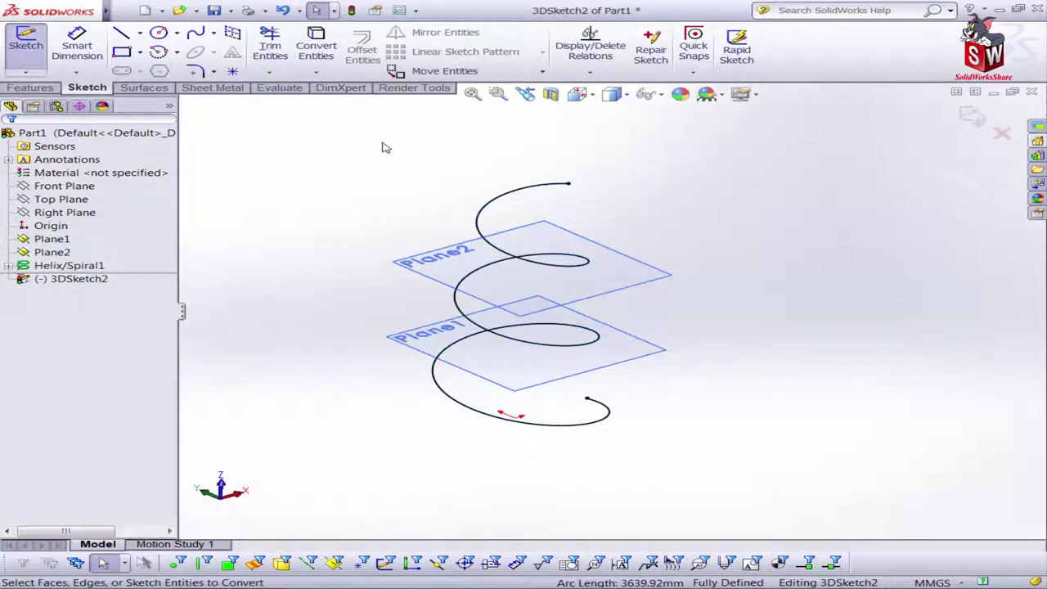
# Split the converted curve at two points near Plane2 and Plane1.
pyautogui.moveTo(384, 145)
pyautogui.mouseDown(button='middle')
pyautogui.moveTo(433, 155)
pyautogui.moveTo(433, 191)
pyautogui.moveTo(662, 245)
pyautogui.mouseUp(button='middle')
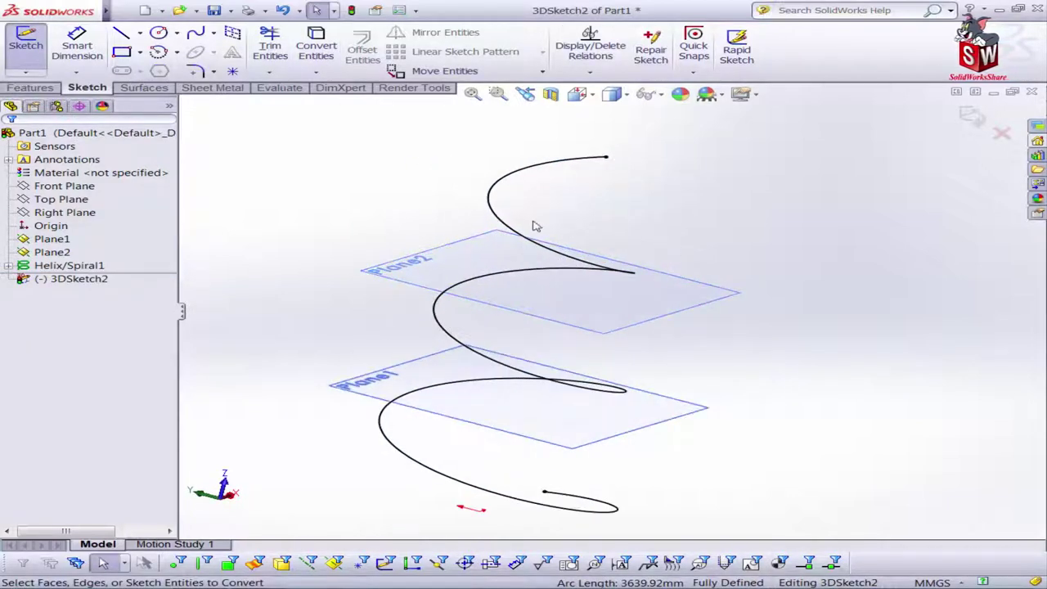
pyautogui.rightClick(504, 224)
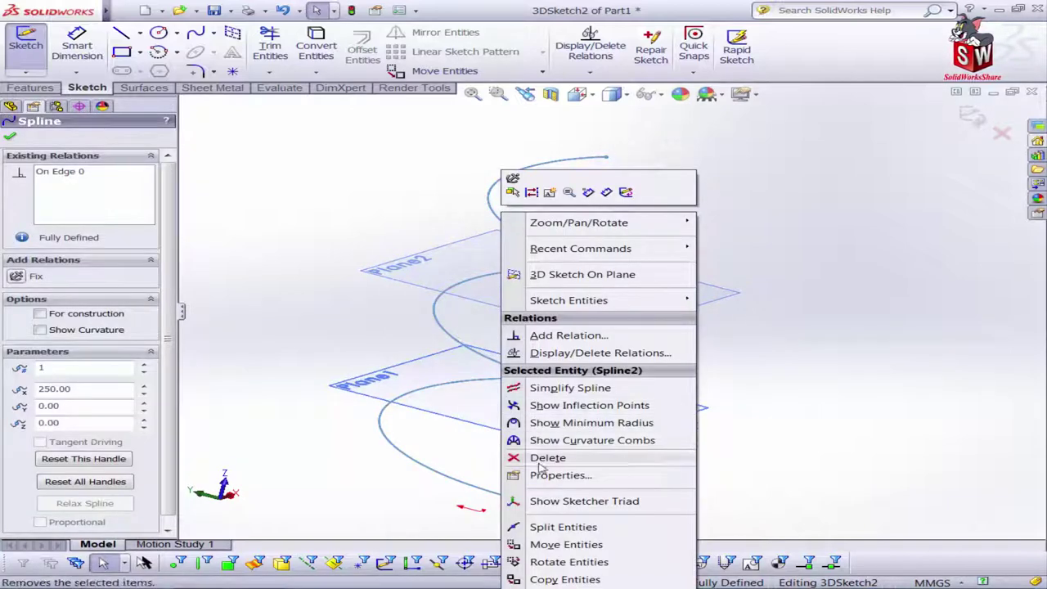
pyautogui.press('Escape')
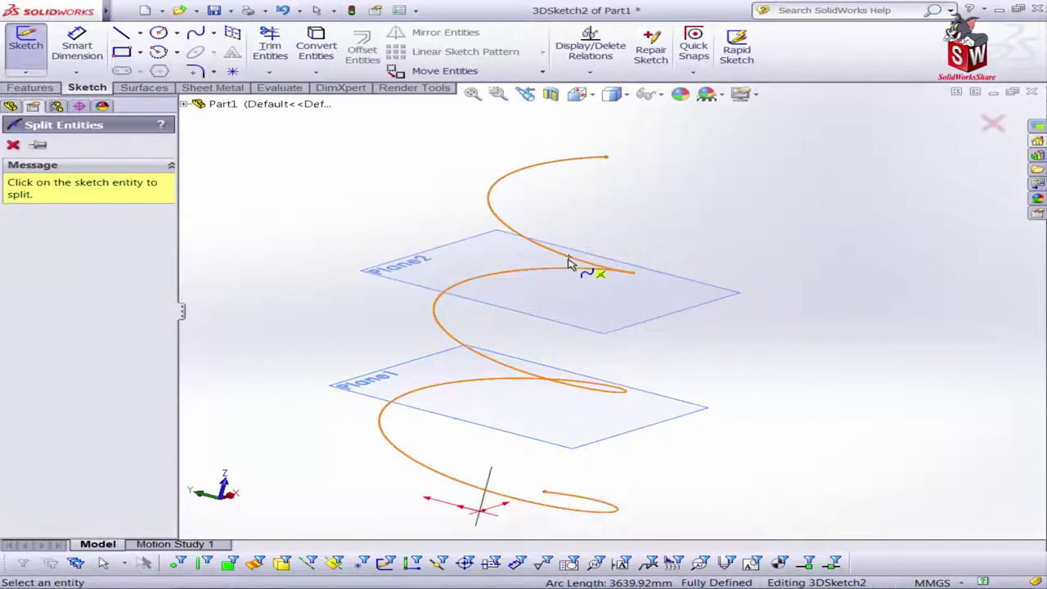
pyautogui.click(570, 257)
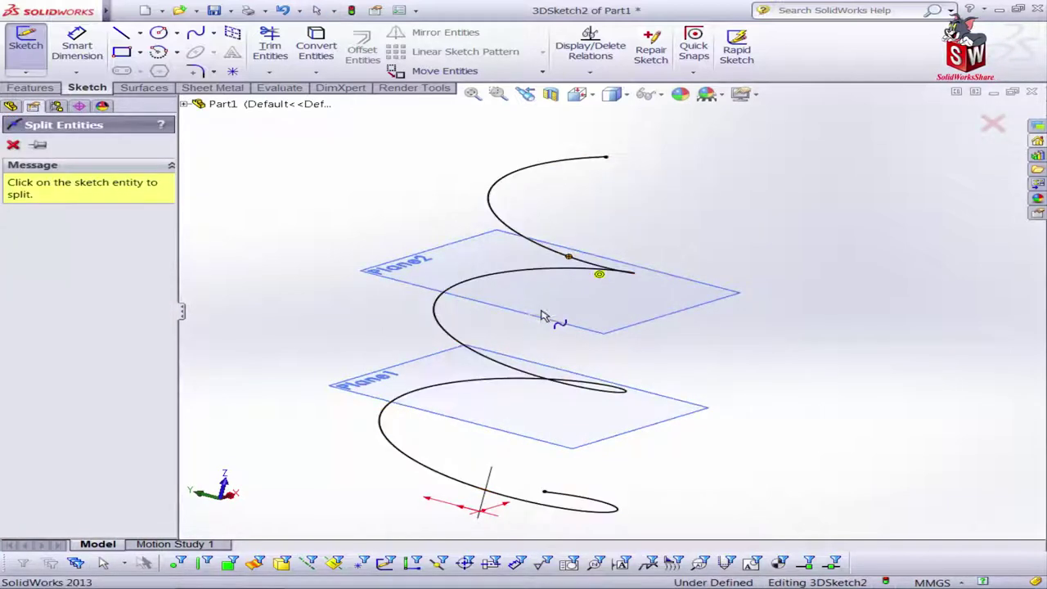
pyautogui.click(477, 380)
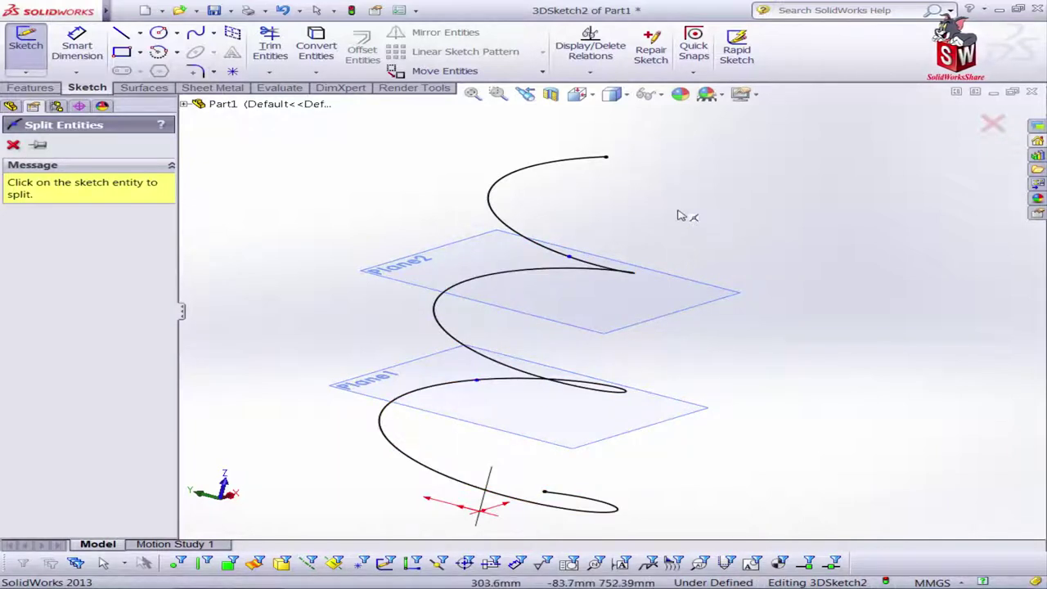
pyautogui.press('Escape')
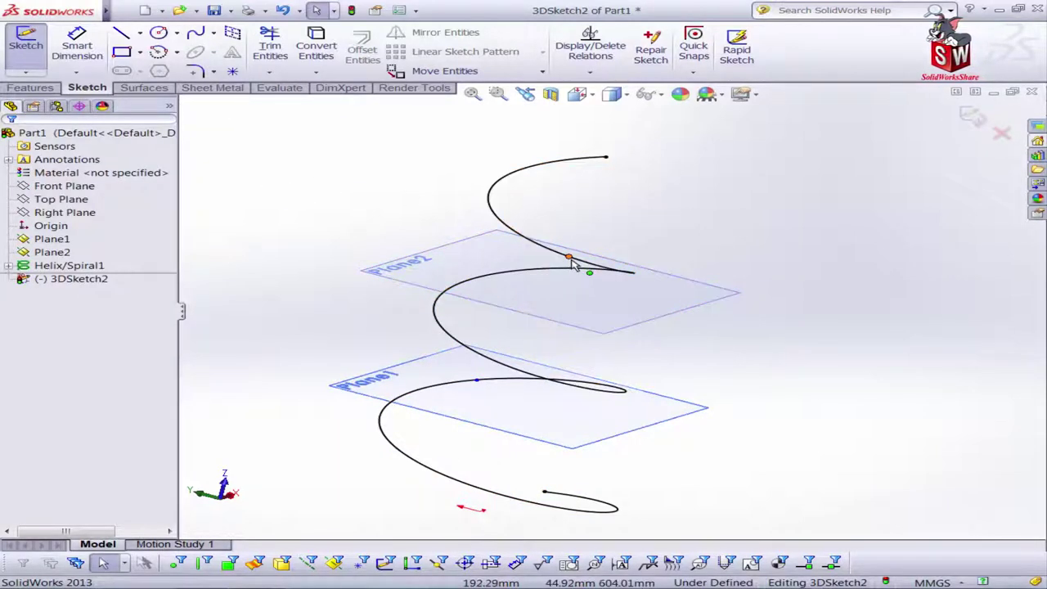
# Try an On Plane relation between a split point and Plane2, then undo the unsolvable result.
pyautogui.click(569, 256)
pyautogui.keyDown('ctrl'); pyautogui.click(545, 308); pyautogui.keyUp('ctrl')
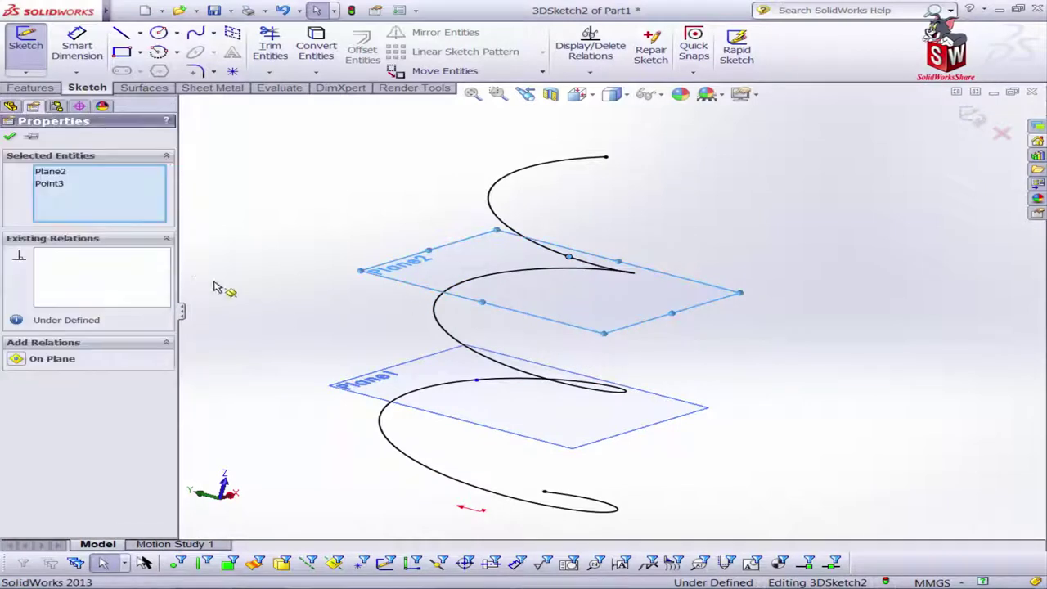
pyautogui.click(18, 359)
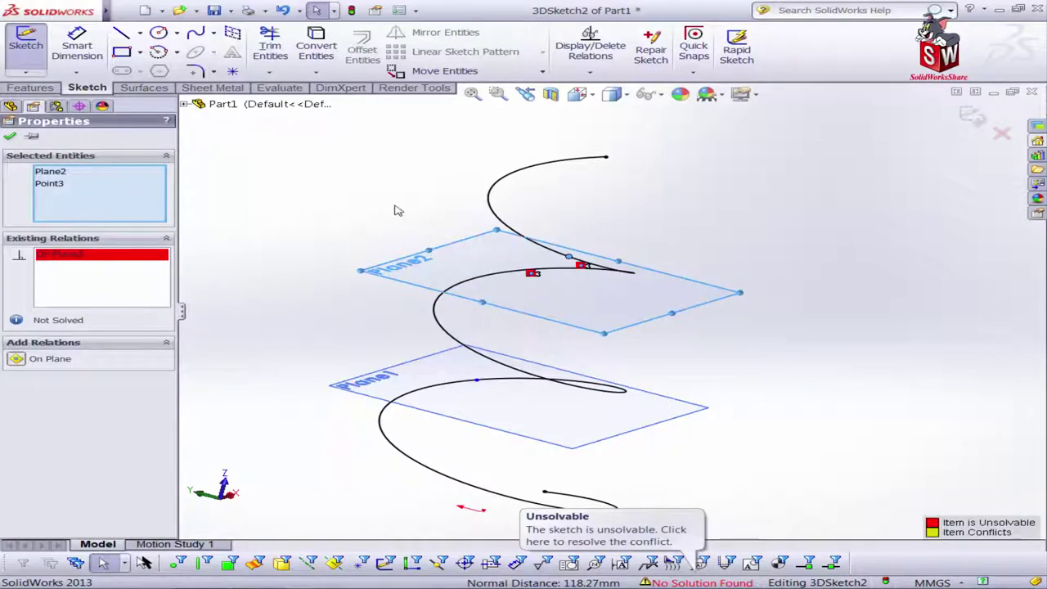
pyautogui.scroll(-3, 536, 274)
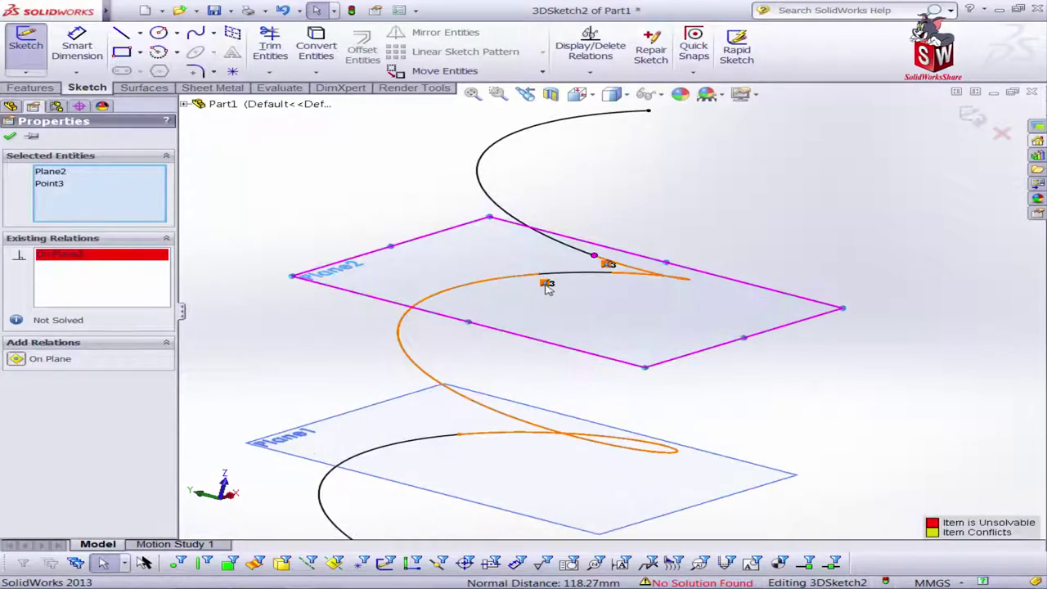
pyautogui.hotkey('ctrl', 'z')
pyautogui.press('Escape')
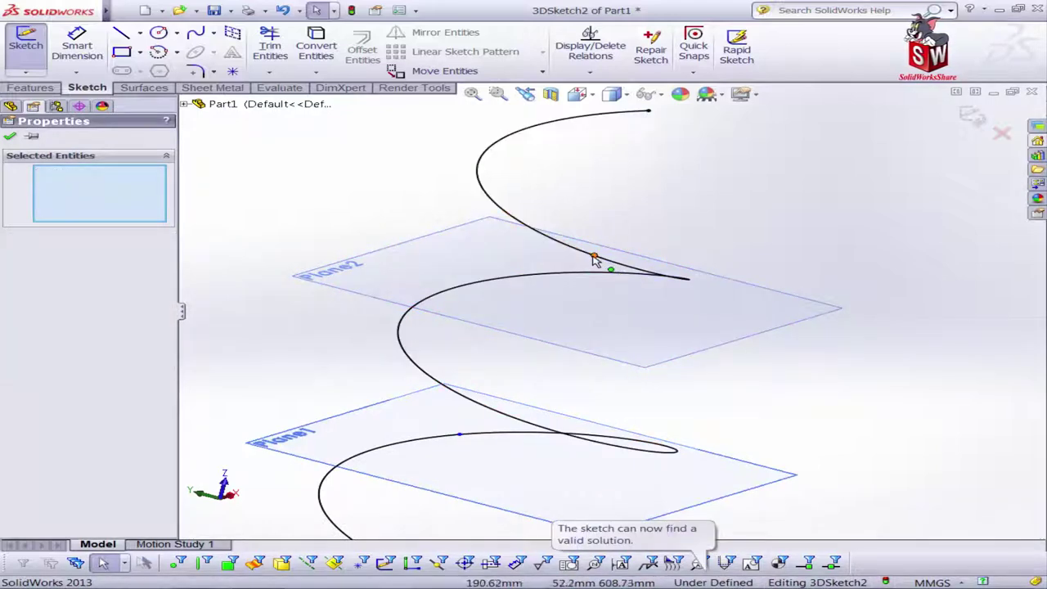
# Drag the curve endpoint to the tip and constrain it On Plane to Plane2.
pyautogui.click(674, 283)
pyautogui.moveTo(673, 283)
pyautogui.mouseDown(button='middle')
pyautogui.moveTo(655, 286)
pyautogui.moveTo(683, 286)
pyautogui.mouseUp(button='middle')
pyautogui.moveTo(684, 287); pyautogui.dragTo(696, 315)
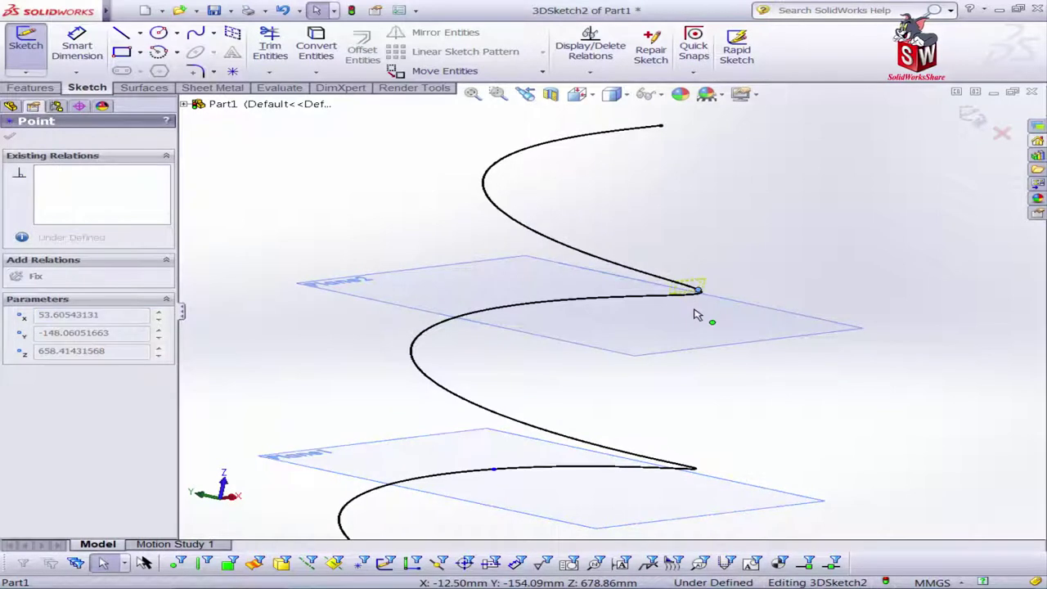
pyautogui.keyDown('ctrl'); pyautogui.click(639, 322); pyautogui.keyUp('ctrl')
pyautogui.click(18, 361)
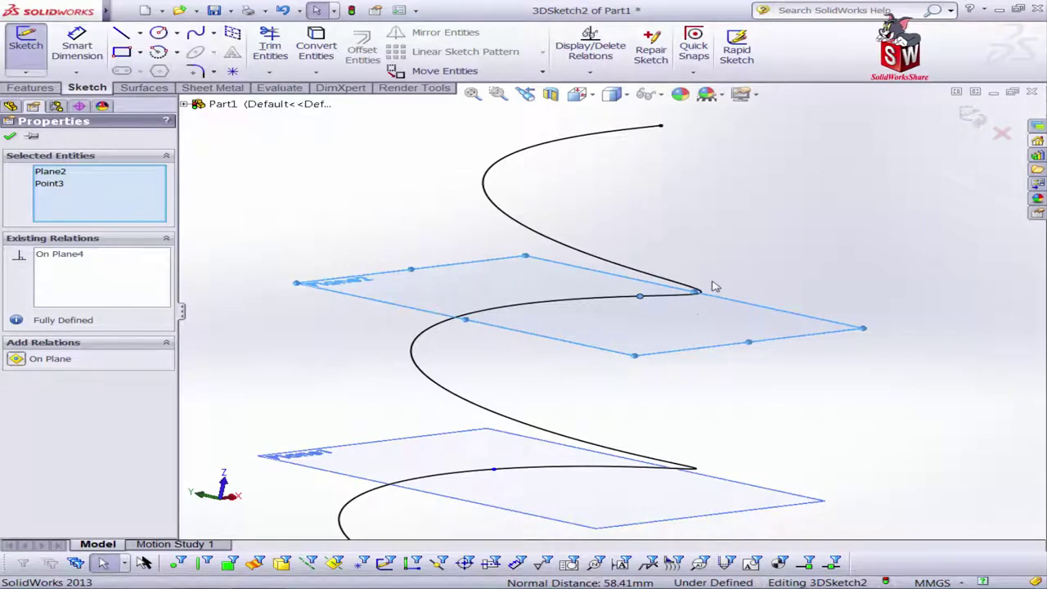
pyautogui.scroll(2, 714, 286)
pyautogui.press('Escape')
# Add On Plane relations tying the split points to Plane2 and Plane1.
pyautogui.moveTo(714, 287)
pyautogui.mouseDown(button='middle')
pyautogui.moveTo(743, 306)
pyautogui.moveTo(627, 299)
pyautogui.moveTo(589, 327)
pyautogui.mouseUp(button='middle')
pyautogui.doubleClick(605, 338)
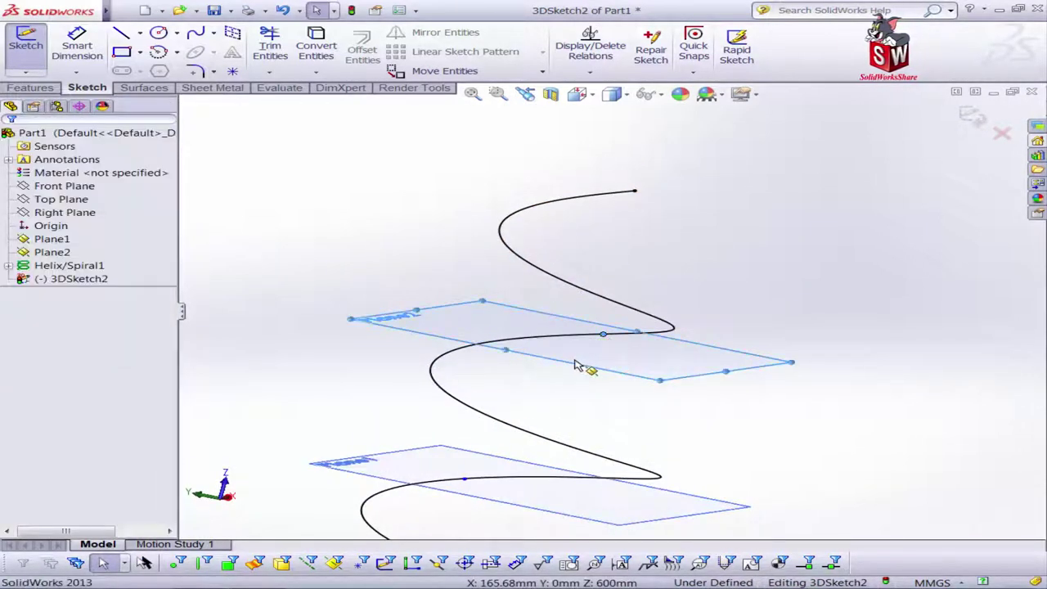
pyautogui.keyDown('ctrl'); pyautogui.click(603, 335); pyautogui.keyUp('ctrl')
pyautogui.click(23, 363)
pyautogui.click(251, 372)
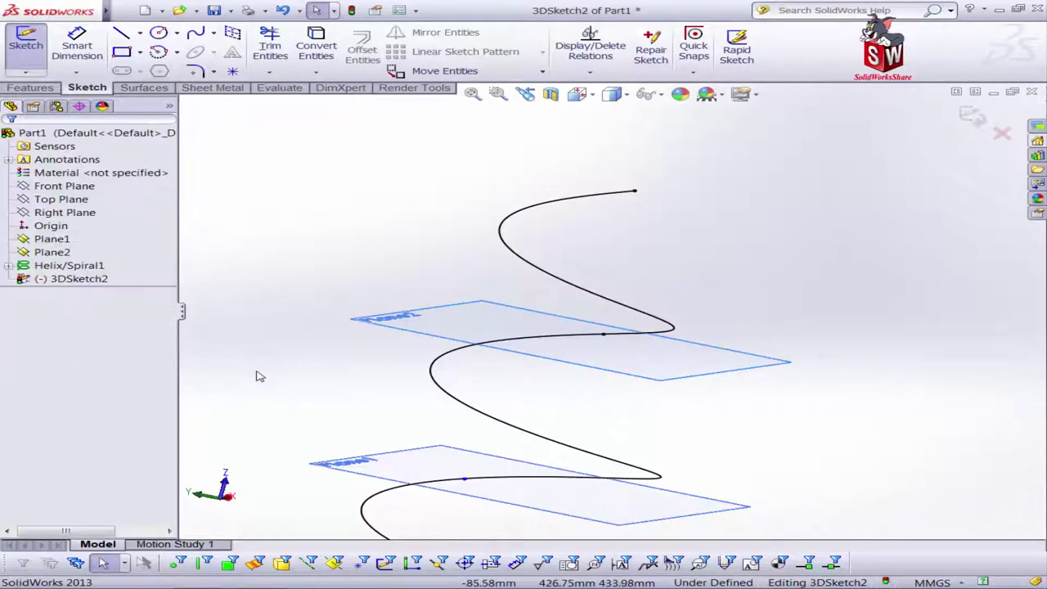
pyautogui.moveTo(257, 374)
pyautogui.mouseDown(button='middle')
pyautogui.moveTo(533, 428)
pyautogui.moveTo(570, 401)
pyautogui.mouseUp(button='middle')
pyautogui.click(571, 400)
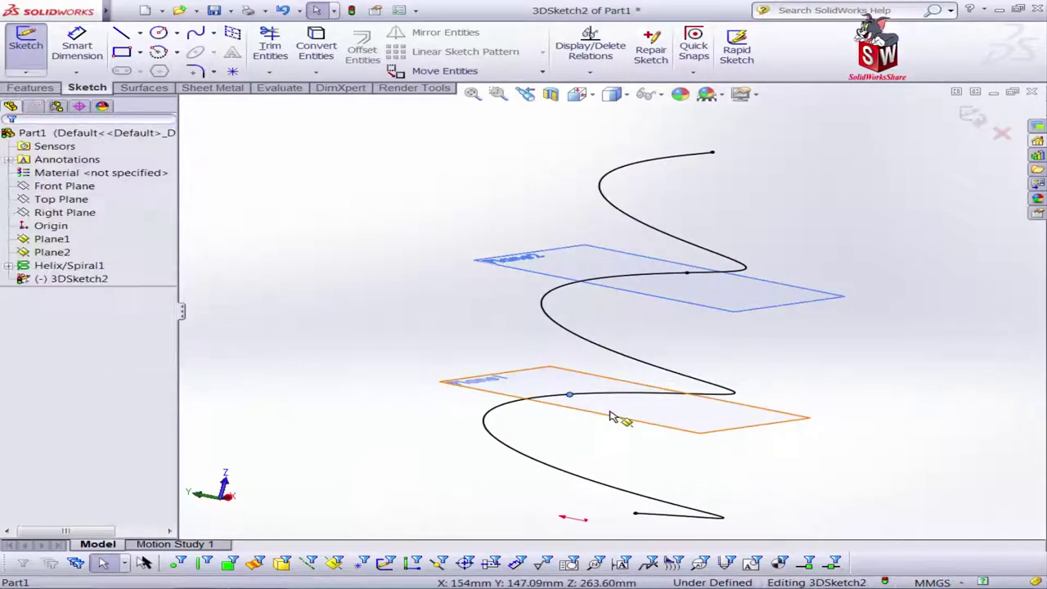
pyautogui.keyDown('ctrl'); pyautogui.click(620, 416); pyautogui.keyUp('ctrl')
pyautogui.click(14, 365)
# Close the 3D sketch, producing 3DSketch3 and 3DSketch4 in the tree.
pyautogui.click(264, 373)
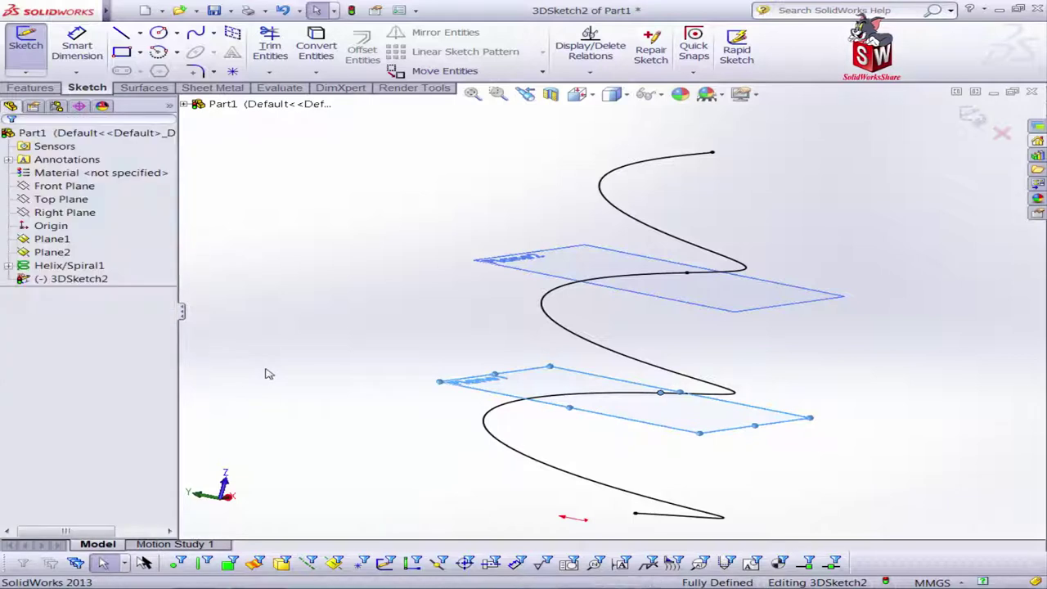
pyautogui.moveTo(269, 374)
pyautogui.mouseDown(button='middle')
pyautogui.moveTo(332, 362)
pyautogui.moveTo(375, 400)
pyautogui.moveTo(318, 303)
pyautogui.moveTo(301, 297)
pyautogui.mouseUp(button='middle')
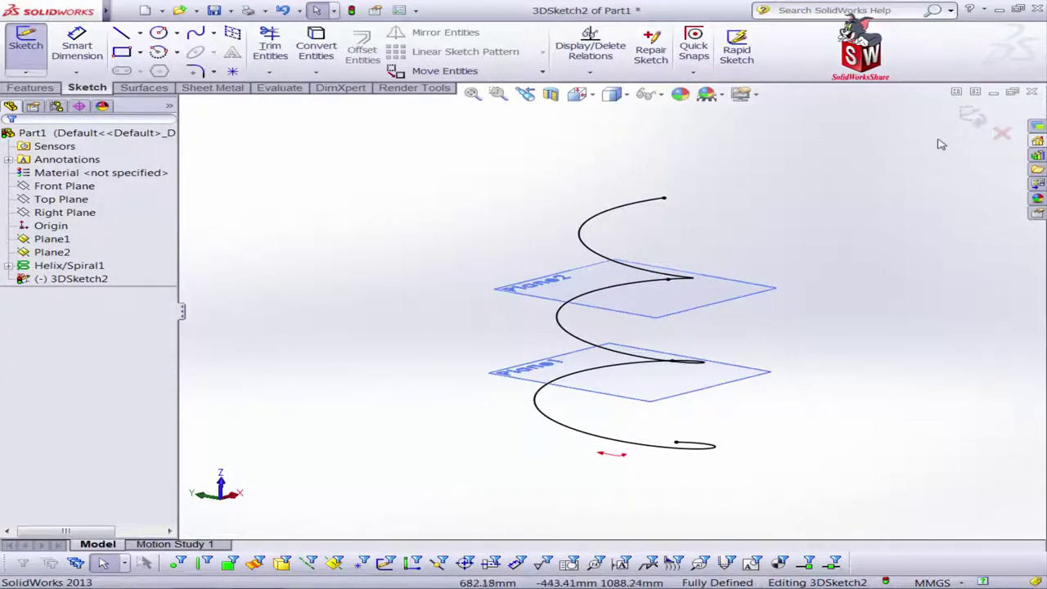
pyautogui.moveTo(778, 178); pyautogui.dragTo(988, 133, button='middle')
pyautogui.click(974, 123)
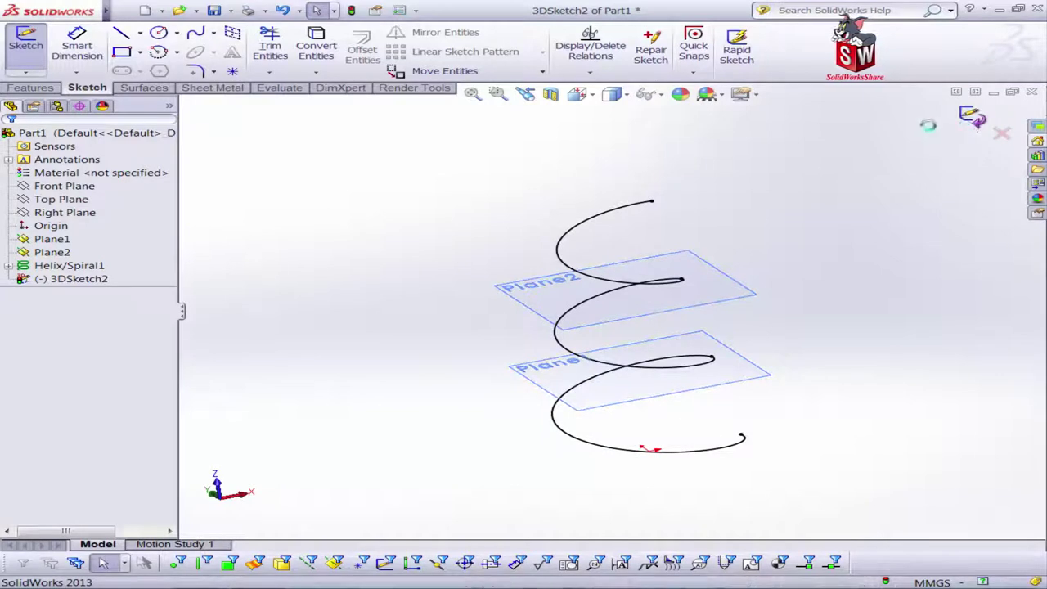
pyautogui.moveTo(788, 180); pyautogui.dragTo(729, 237, button='middle')
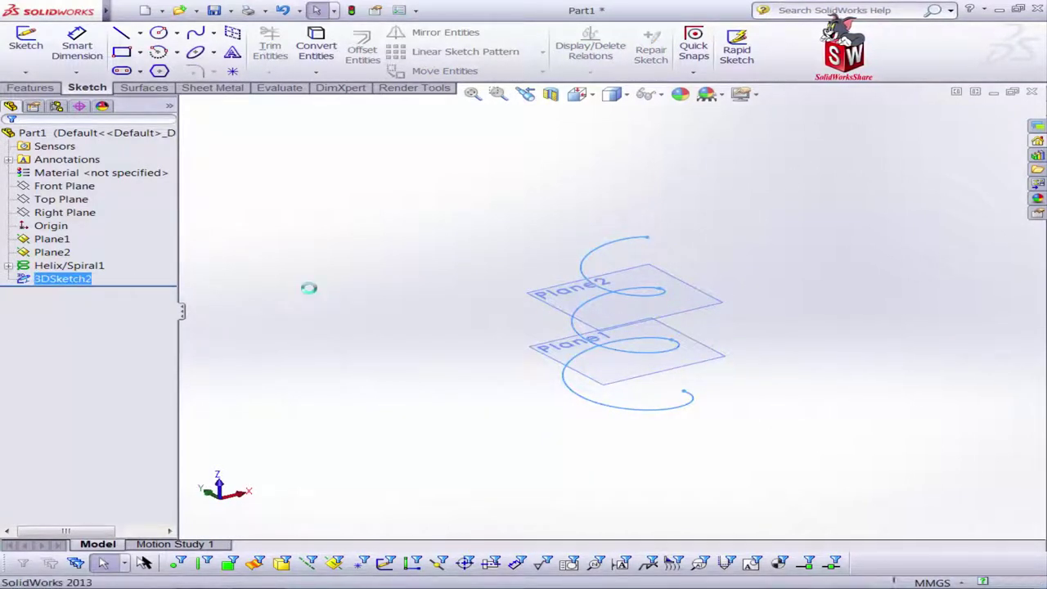
# Select 3DSketch2 and 3DSketch3 in the feature tree.
pyautogui.click(77, 281)
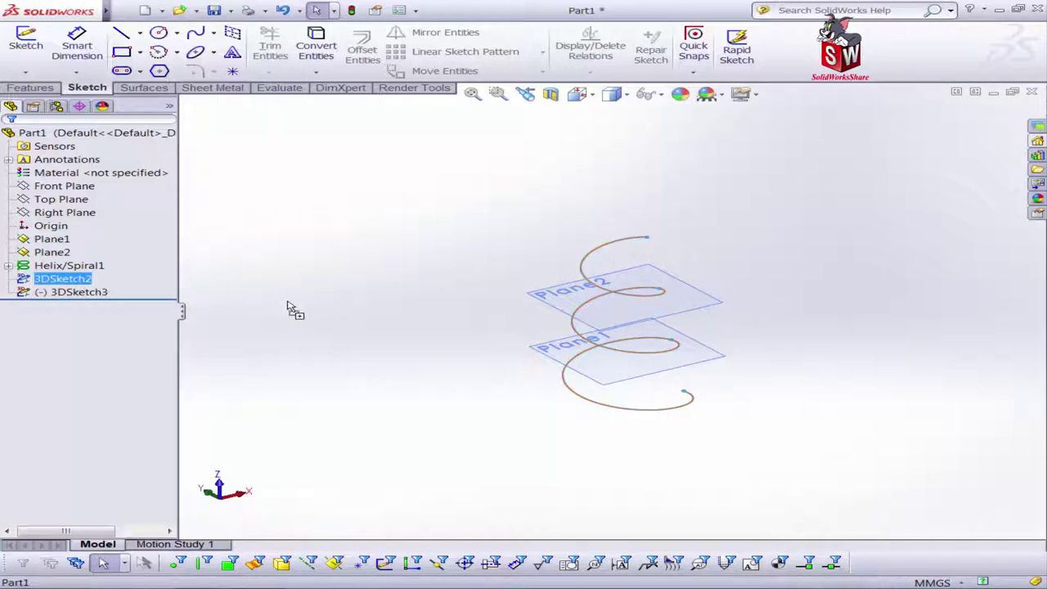
pyautogui.scroll(-2, 403, 317)
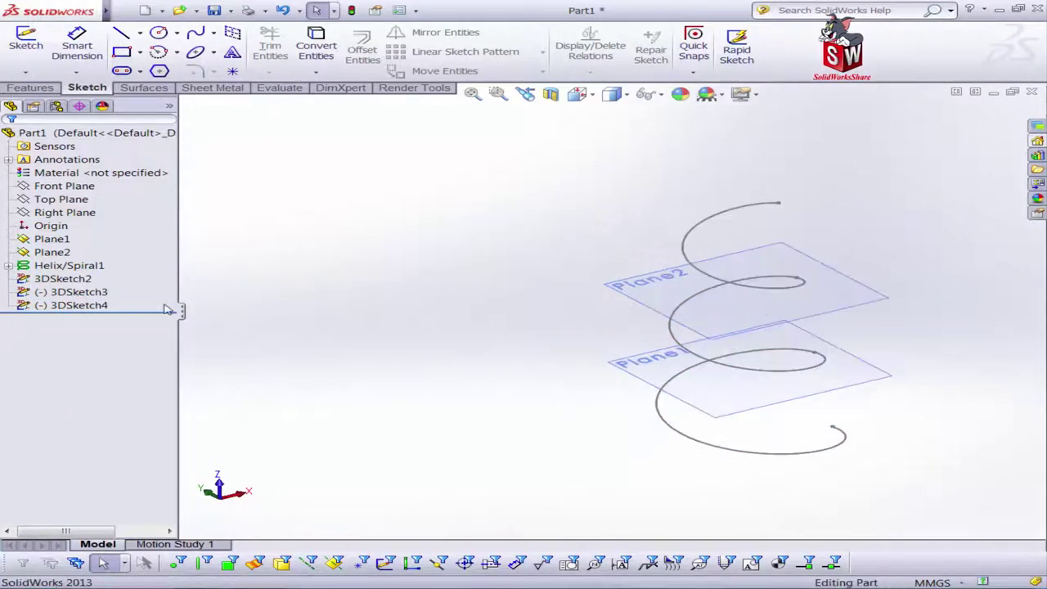
pyautogui.click(95, 295)
pyautogui.click(82, 279)
# Edit 3DSketch2 to remove its middle and lower helix segments.
pyautogui.rightClick(88, 280)
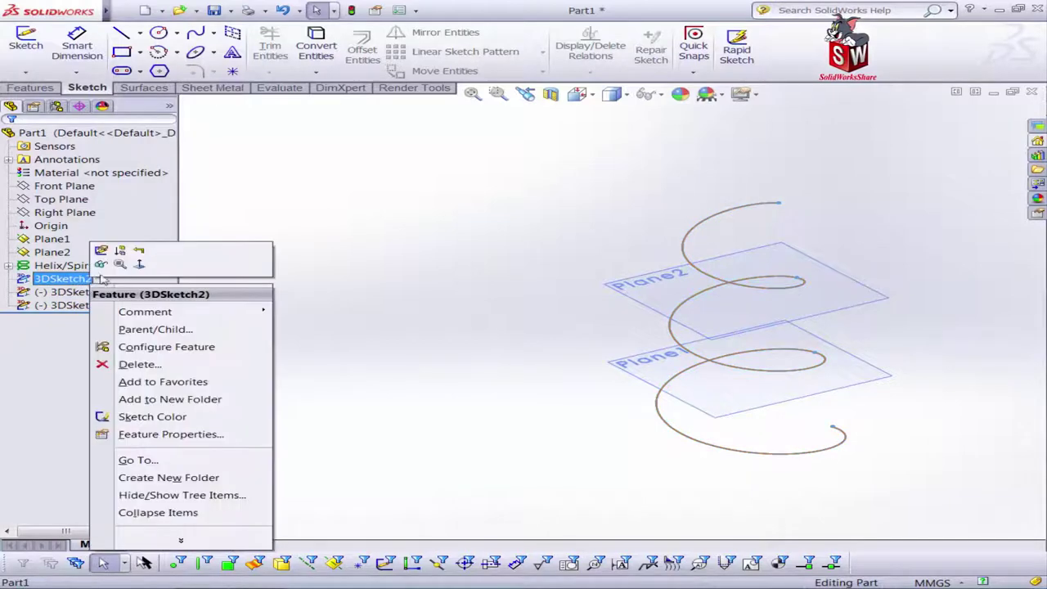
pyautogui.click(118, 263)
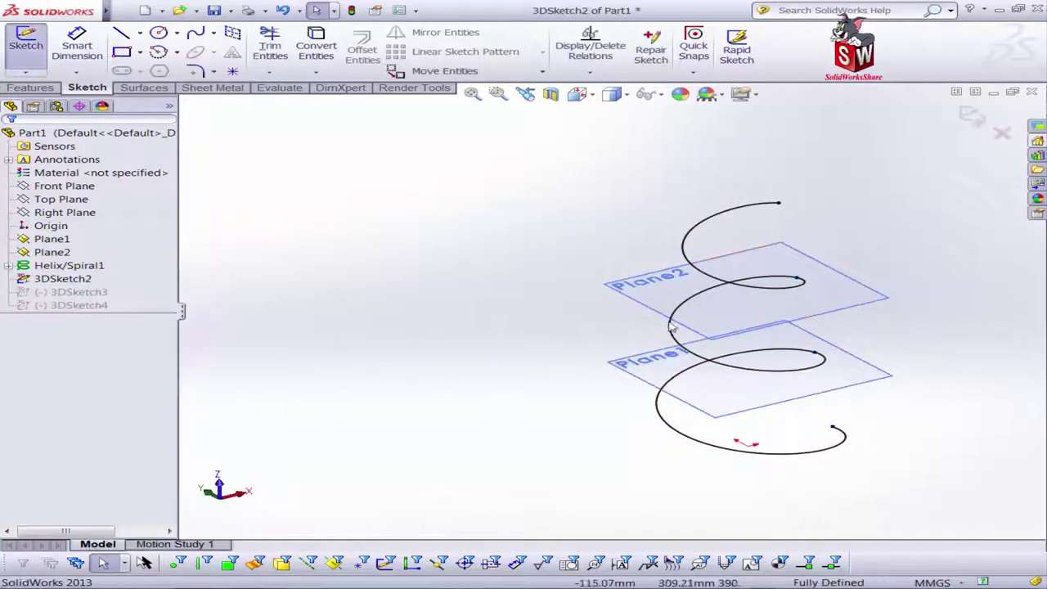
pyautogui.scroll(-2, 782, 295)
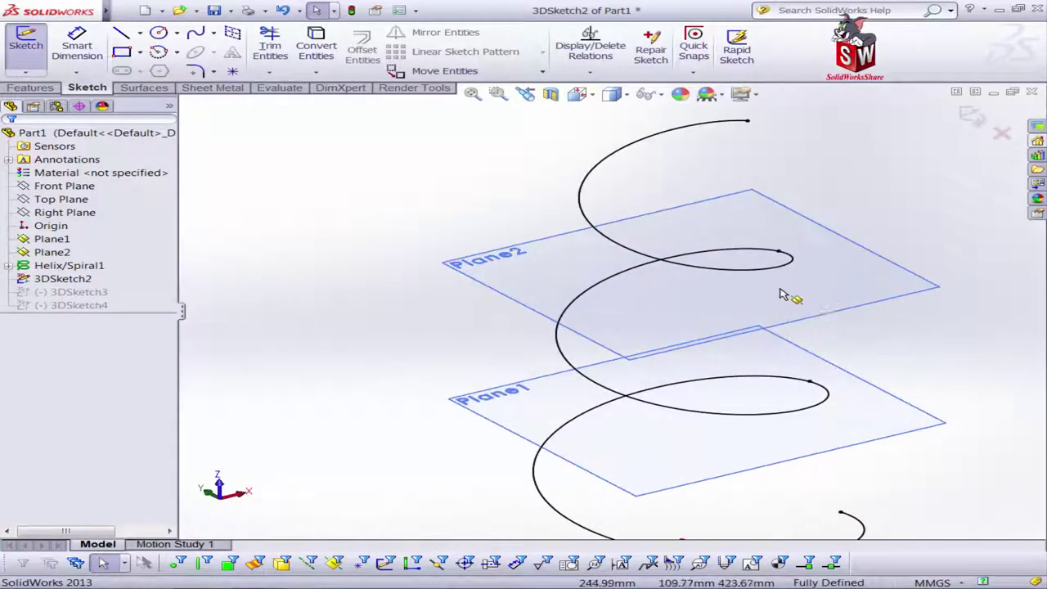
pyautogui.click(582, 305)
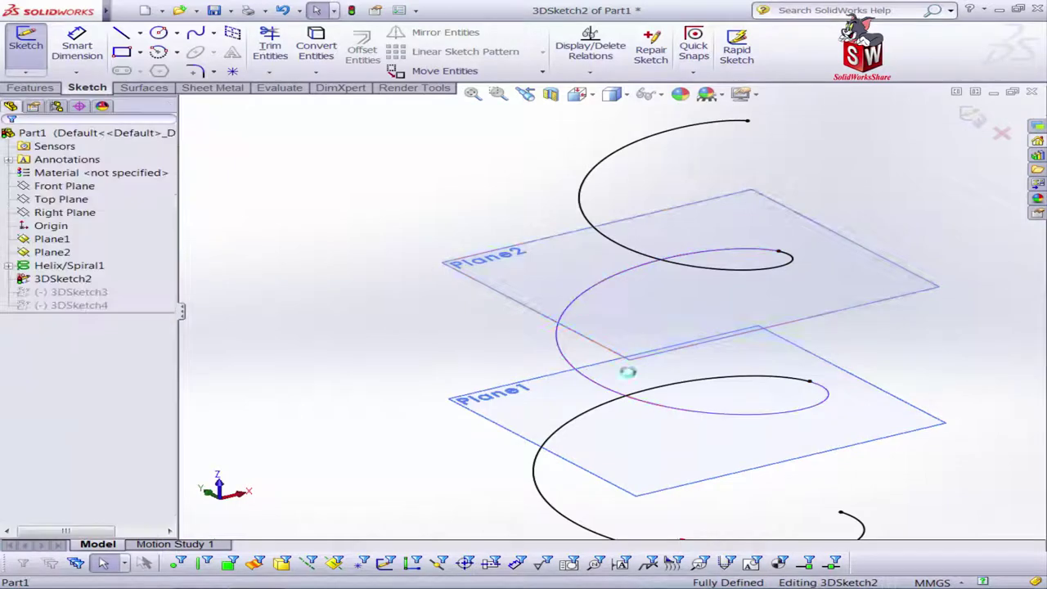
pyautogui.scroll(1, 596, 414)
pyautogui.click(592, 401)
pyautogui.press('Escape')
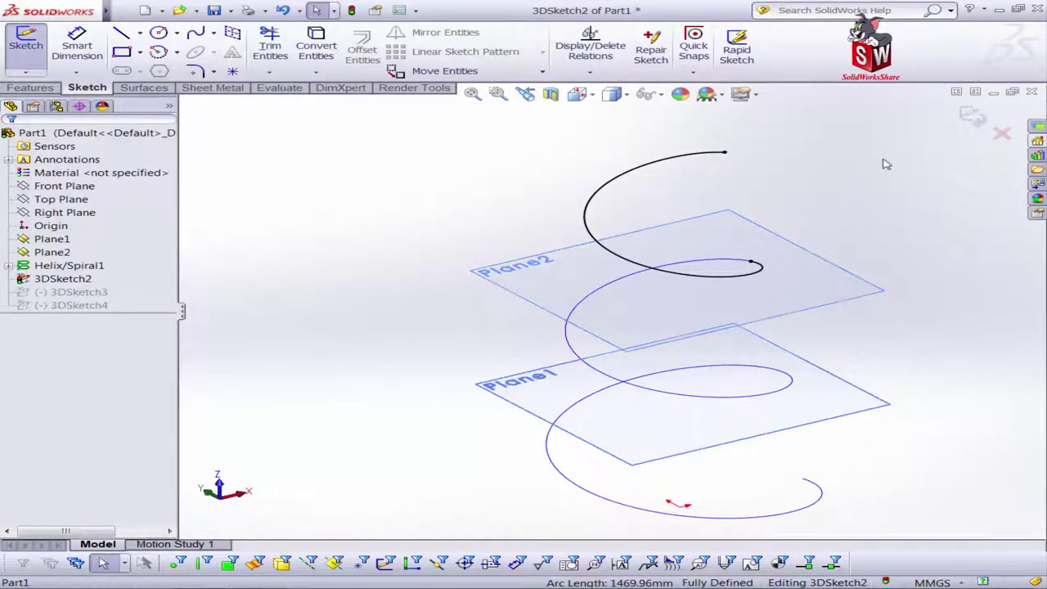
pyautogui.click(965, 121)
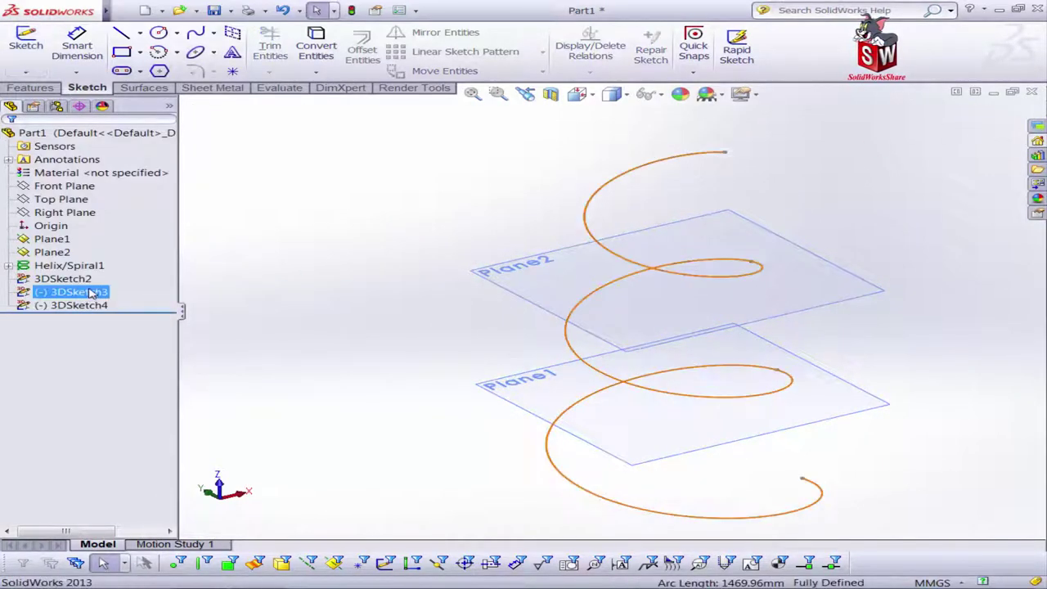
# Edit 3DSketch3 to remove its upper and lower helix segments, keeping the middle one.
pyautogui.rightClick(92, 294)
pyautogui.click(100, 255)
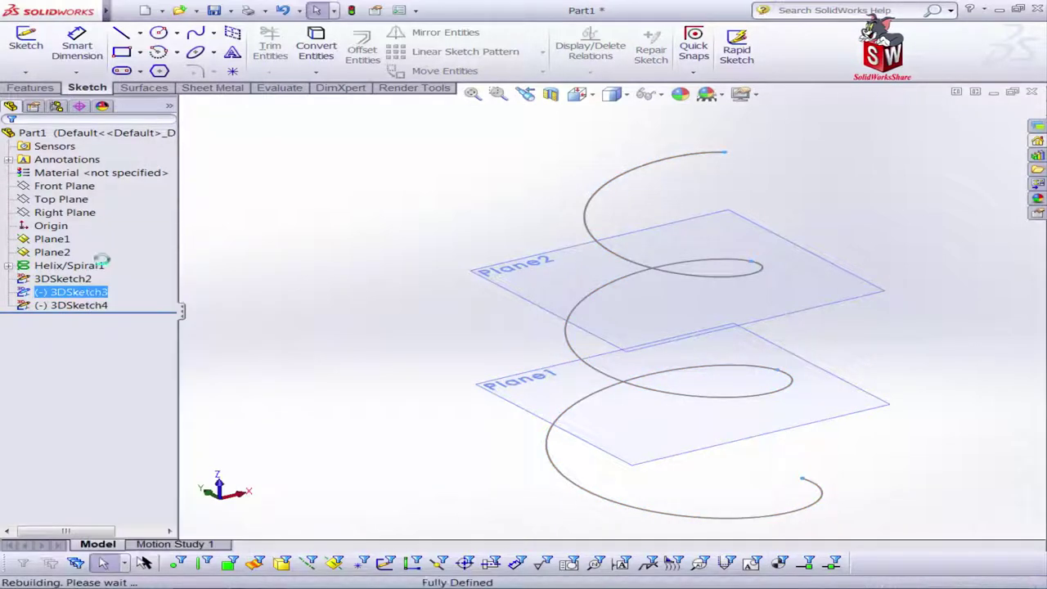
pyautogui.click(636, 271)
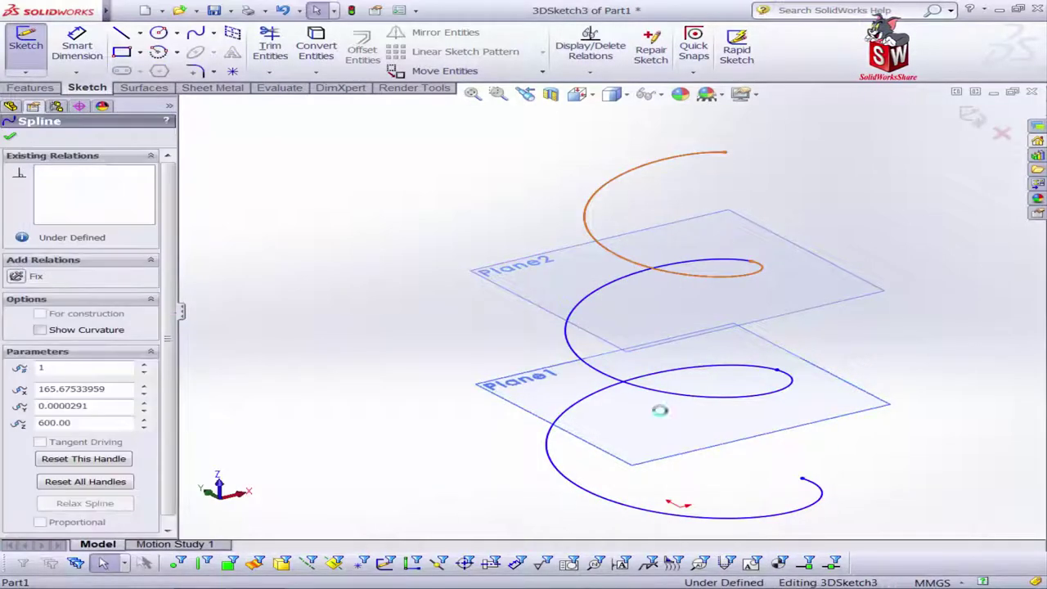
pyautogui.press('Escape')
pyautogui.click(586, 489)
pyautogui.press('Escape')
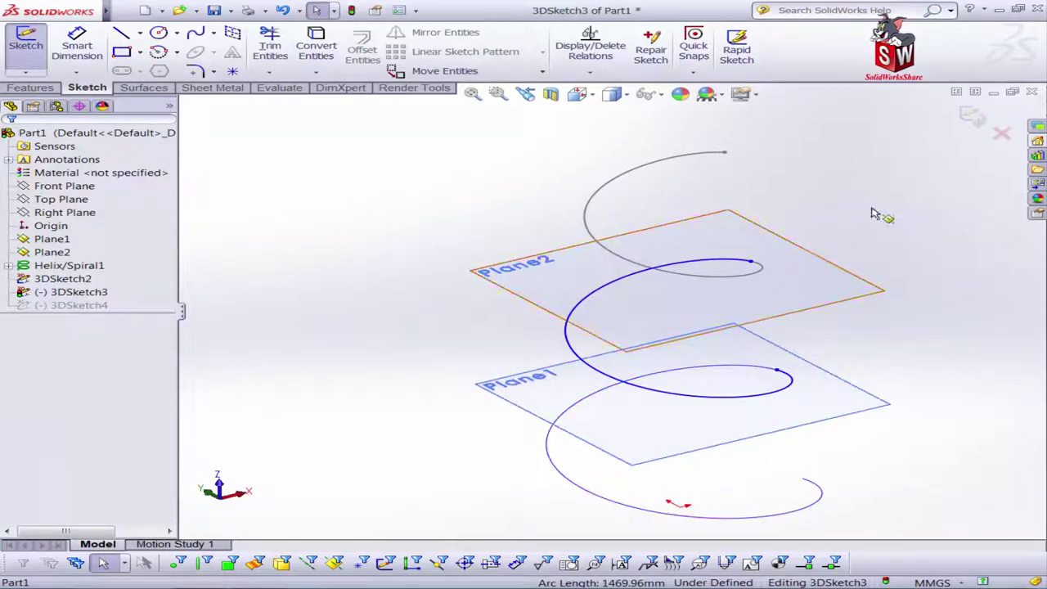
pyautogui.click(970, 119)
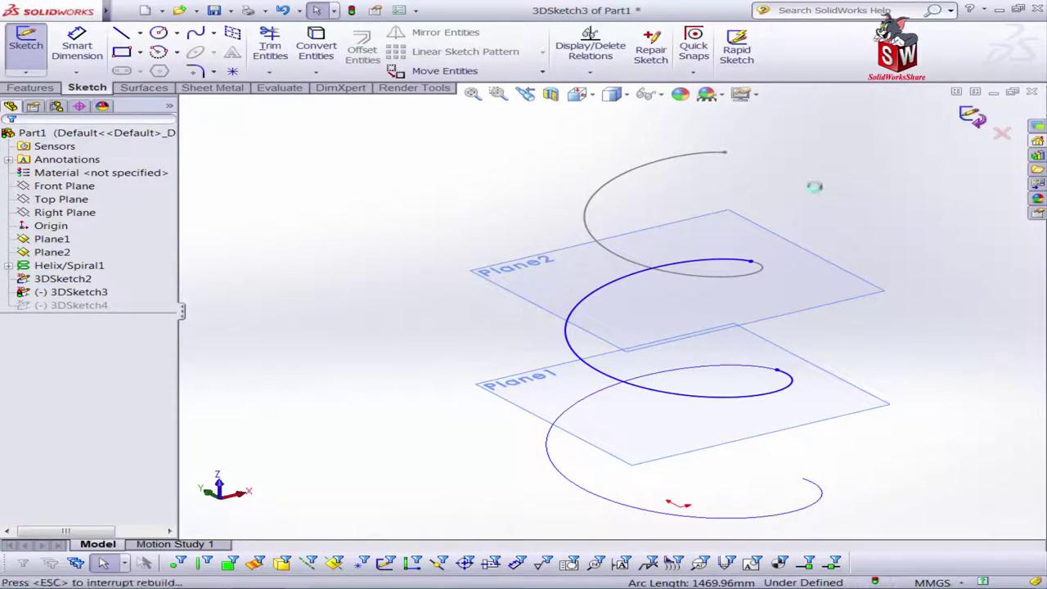
# Edit 3DSketch4 to keep only the lowest helix segment below Plane1.
pyautogui.rightClick(92, 311)
pyautogui.click(117, 276)
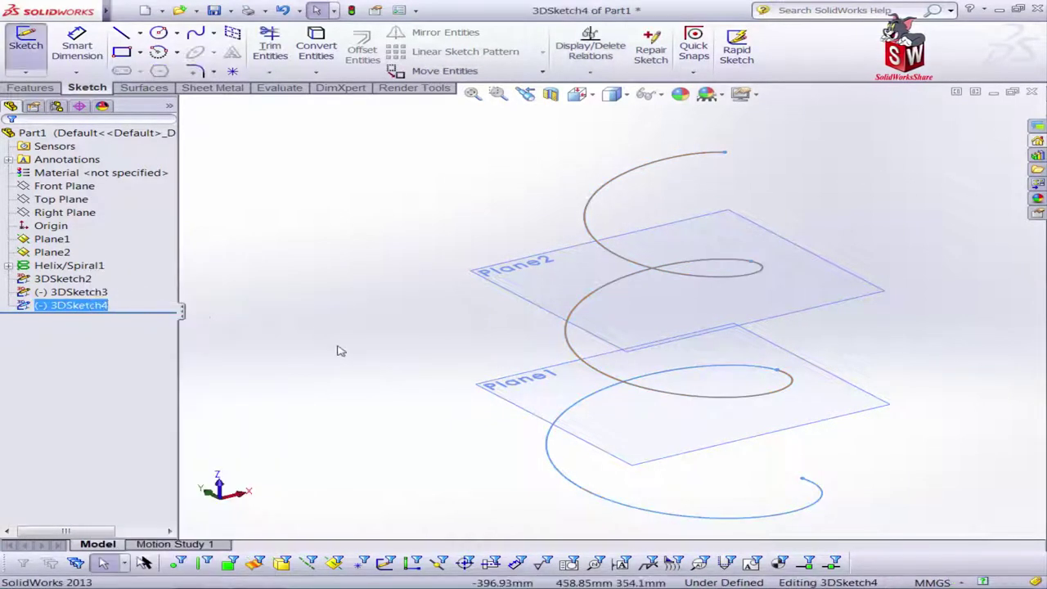
pyautogui.click(613, 281)
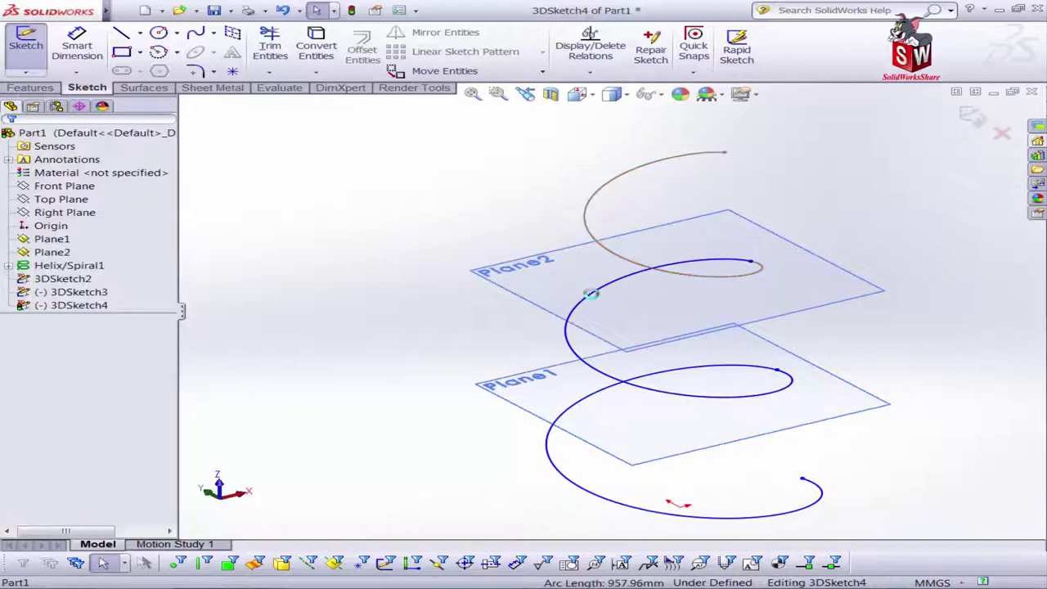
pyautogui.click(934, 170)
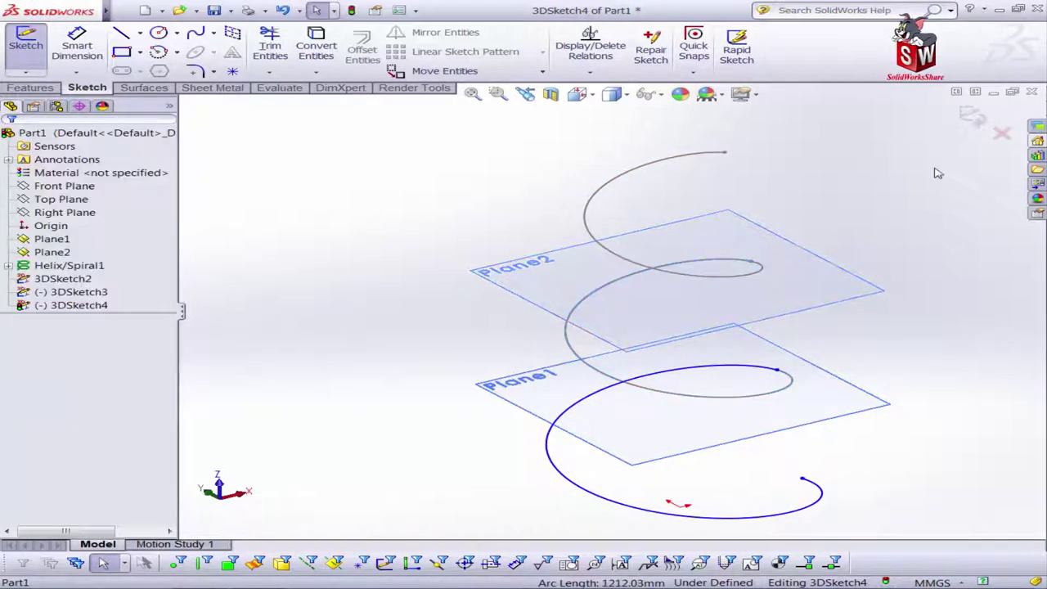
pyautogui.click(973, 117)
pyautogui.moveTo(918, 188)
pyautogui.mouseDown(button='middle')
pyautogui.moveTo(853, 274)
pyautogui.moveTo(839, 318)
pyautogui.mouseUp(button='middle')
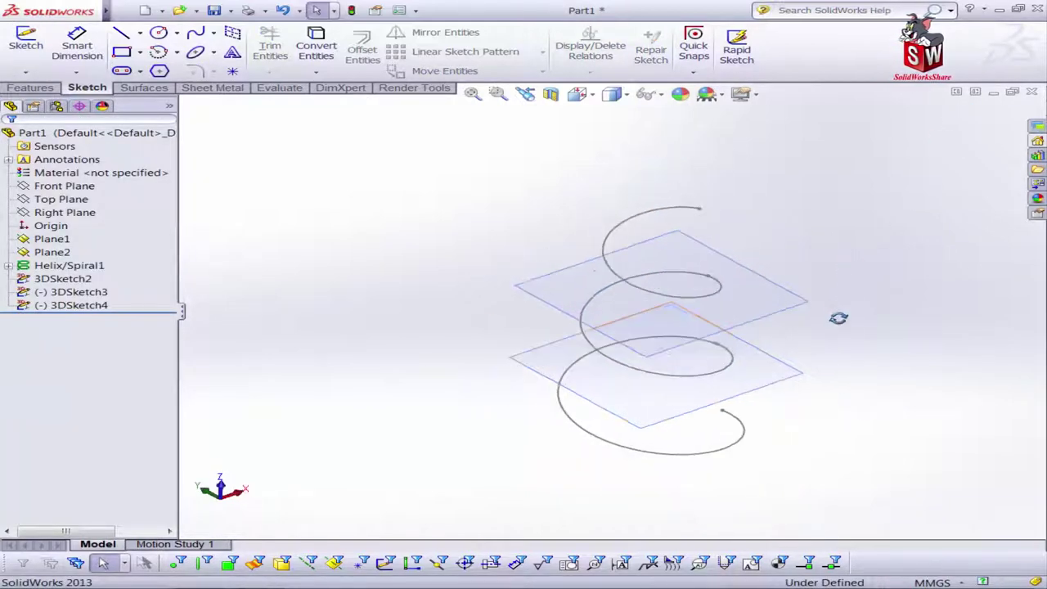
pyautogui.moveTo(331, 337); pyautogui.dragTo(327, 332, button='middle')
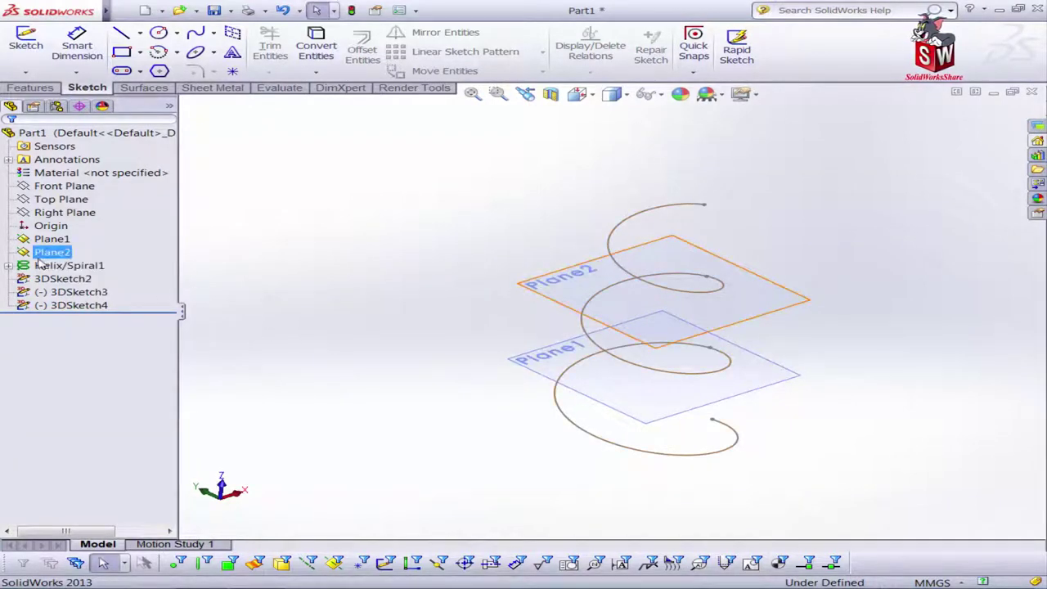
# Draw a circle centred on the origin on the Front Plane.
pyautogui.click(47, 187)
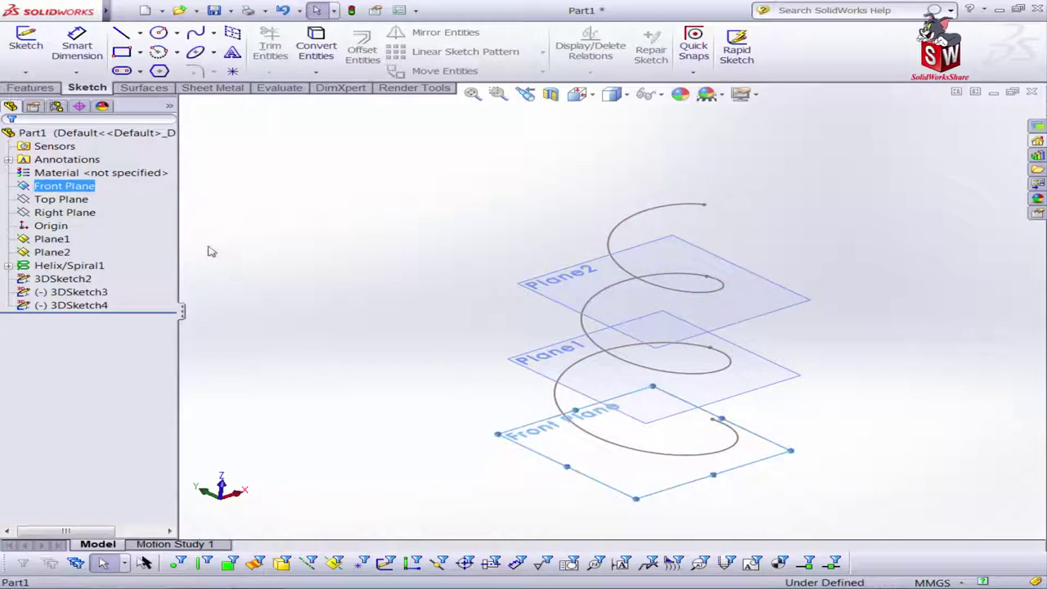
pyautogui.click(160, 34)
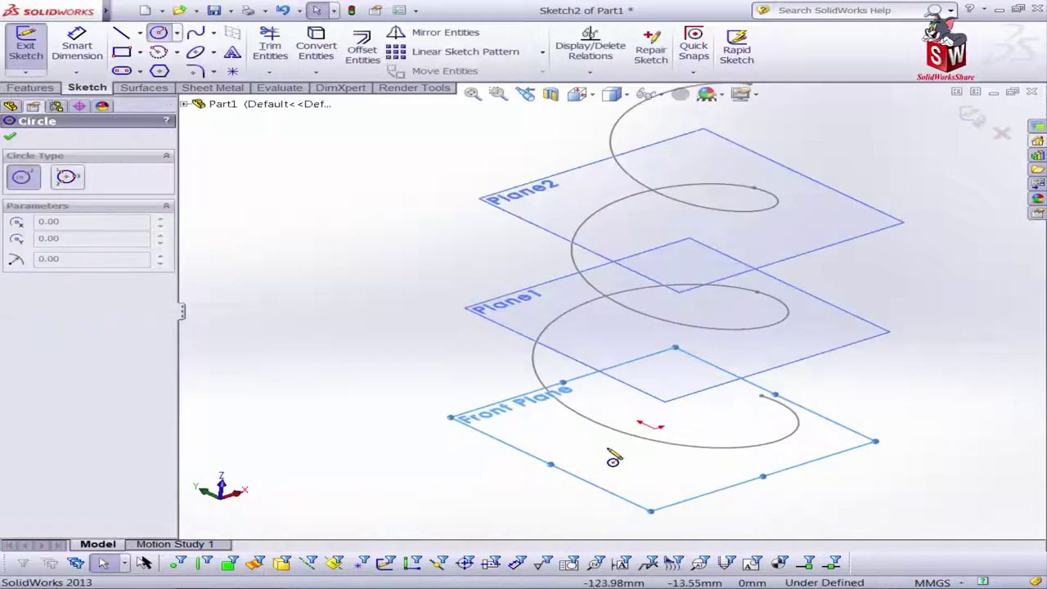
pyautogui.click(654, 427)
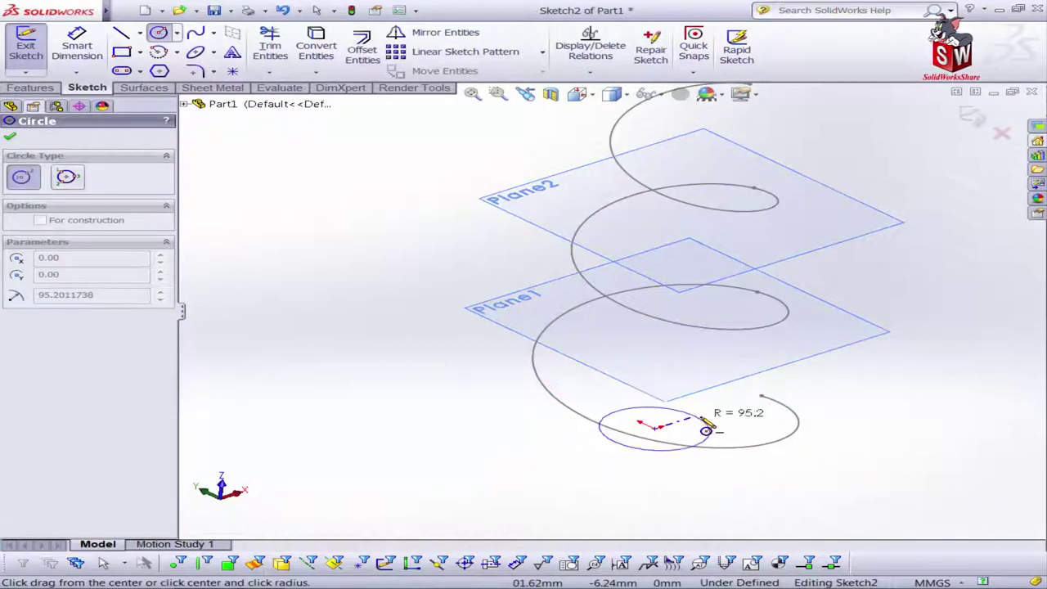
pyautogui.click(704, 420)
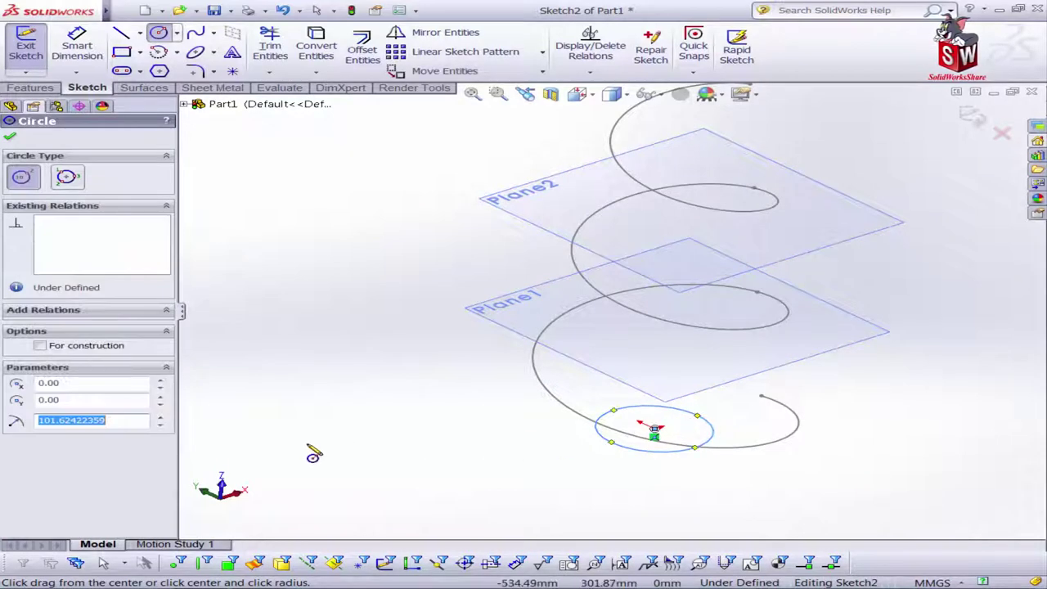
# Dimension the circle to Ø100 mm and exit Sketch2.
pyautogui.click(76, 45)
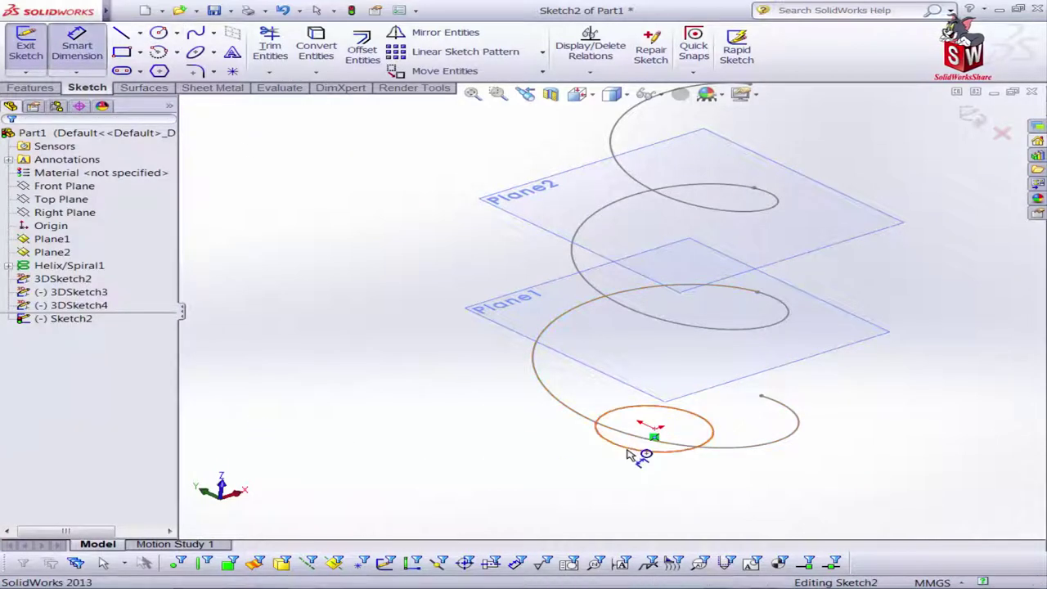
pyautogui.click(638, 449)
pyautogui.click(516, 450)
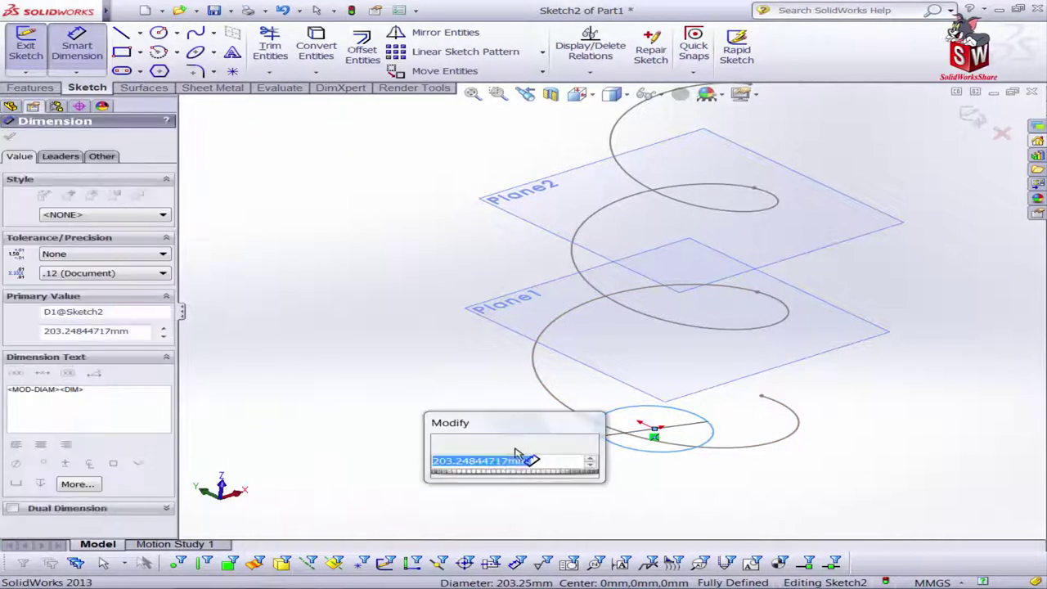
pyautogui.write('100')
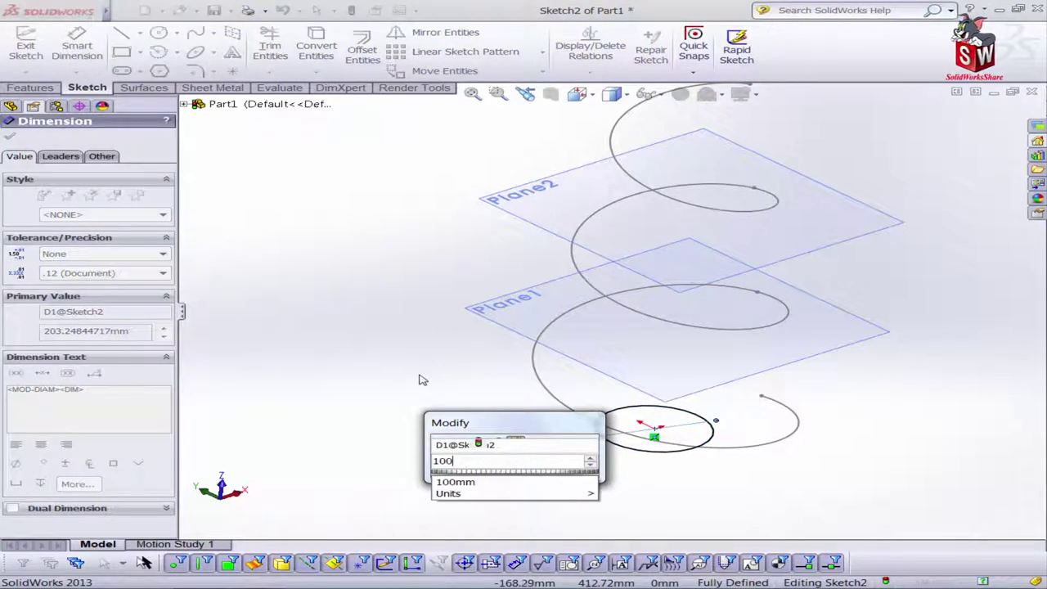
pyautogui.press('Return')
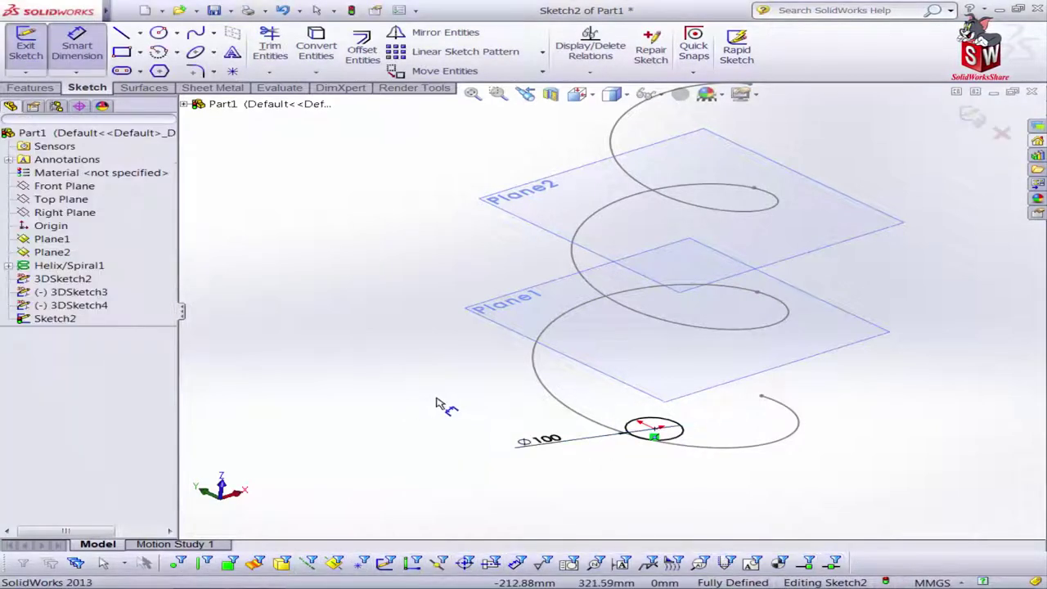
pyautogui.press('Escape')
pyautogui.moveTo(439, 425); pyautogui.dragTo(451, 397, button='middle')
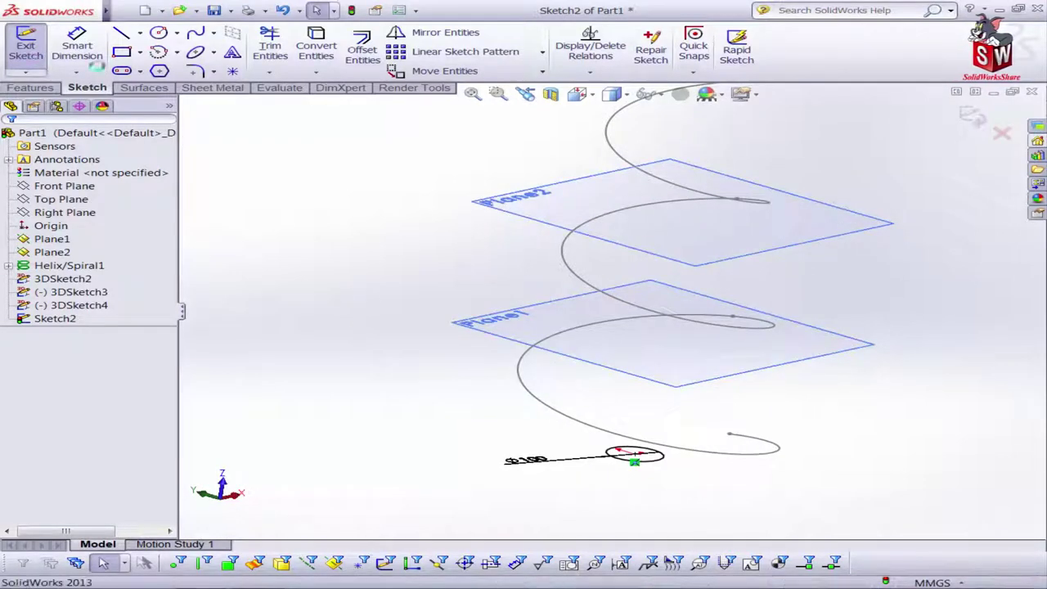
pyautogui.click(25, 43)
# Create Helix/Spiral2 on the Ø100 circle: 900 mm high, 300 mm pitch, no taper.
pyautogui.click(41, 89)
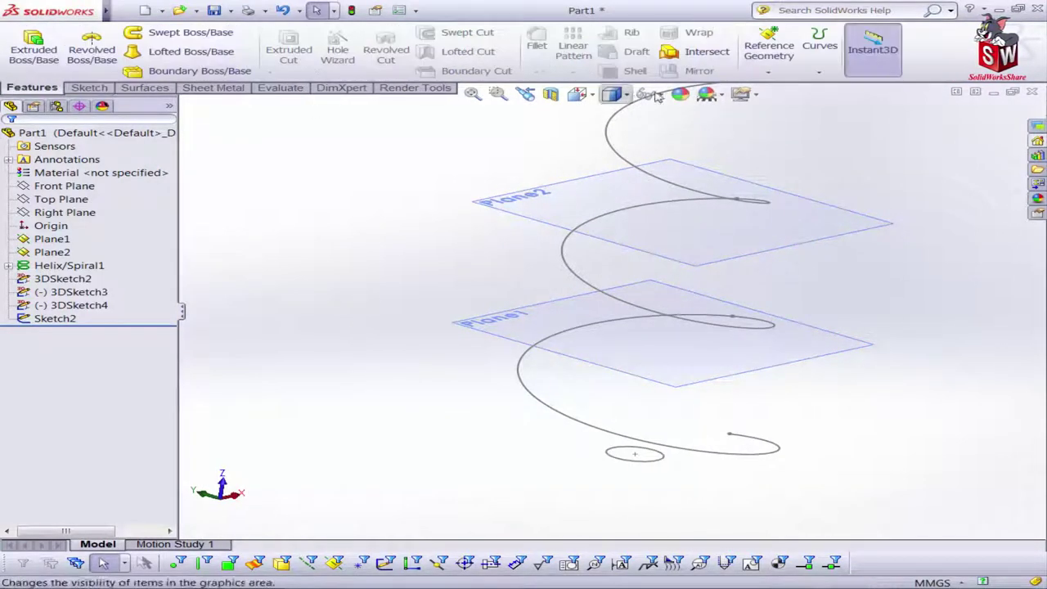
pyautogui.click(818, 66)
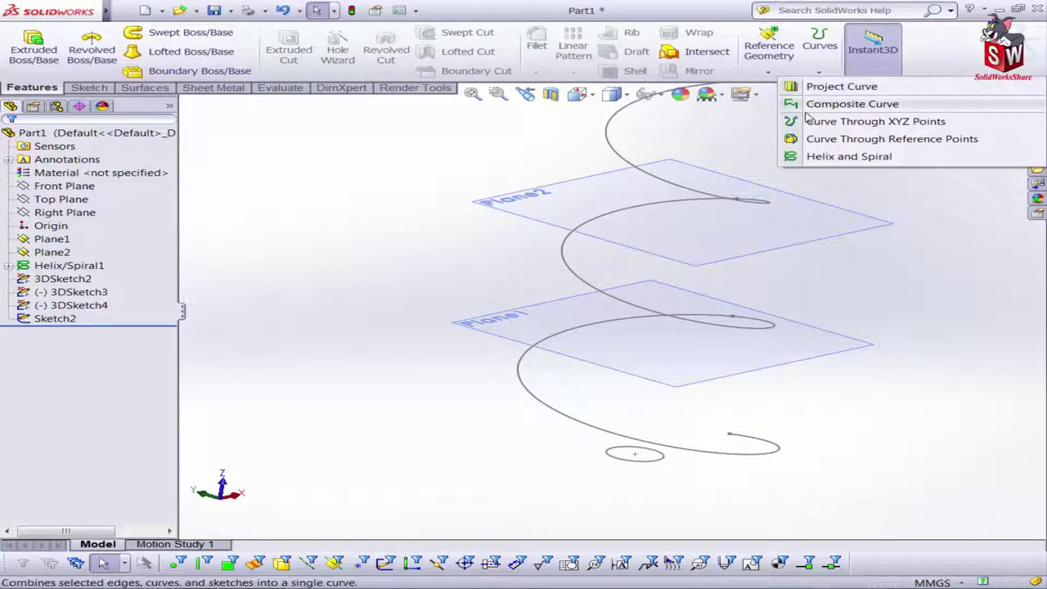
pyautogui.click(818, 155)
pyautogui.moveTo(795, 344); pyautogui.dragTo(654, 466, button='middle')
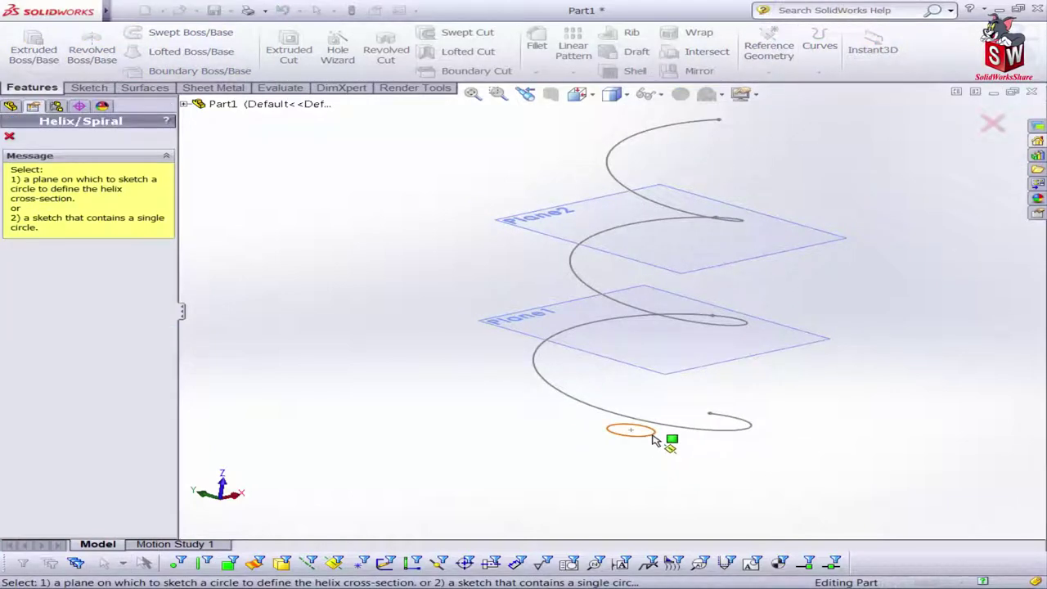
pyautogui.click(654, 440)
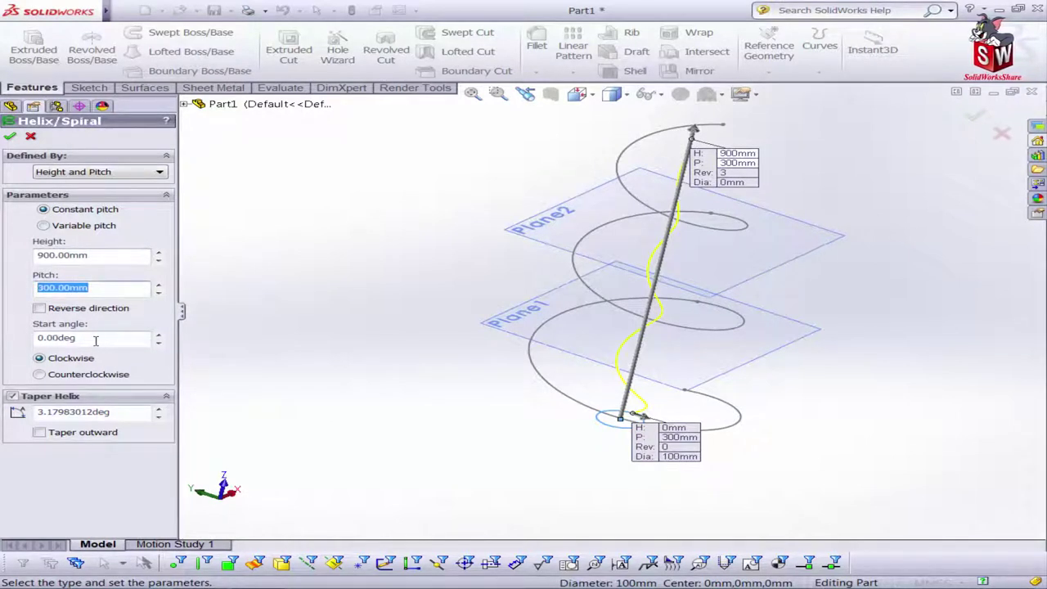
pyautogui.click(12, 397)
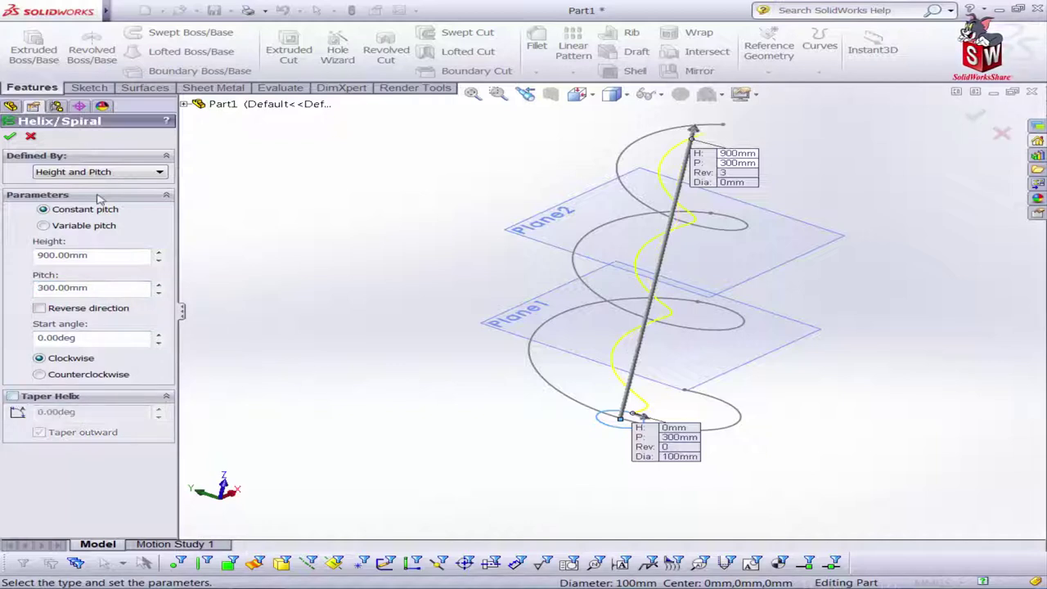
pyautogui.click(13, 136)
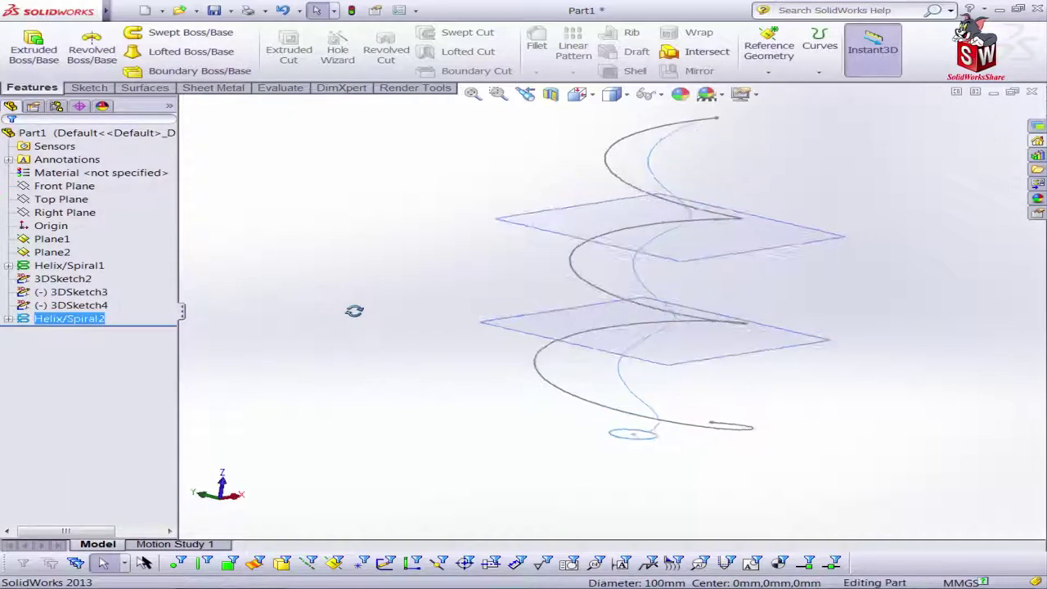
pyautogui.moveTo(353, 308)
pyautogui.mouseDown(button='middle')
pyautogui.moveTo(414, 338)
pyautogui.moveTo(398, 360)
pyautogui.moveTo(489, 306)
pyautogui.moveTo(461, 355)
pyautogui.moveTo(487, 375)
pyautogui.moveTo(513, 320)
pyautogui.moveTo(505, 356)
pyautogui.moveTo(718, 327)
pyautogui.moveTo(862, 267)
pyautogui.moveTo(865, 285)
pyautogui.mouseUp(button='middle')
pyautogui.click(487, 374)
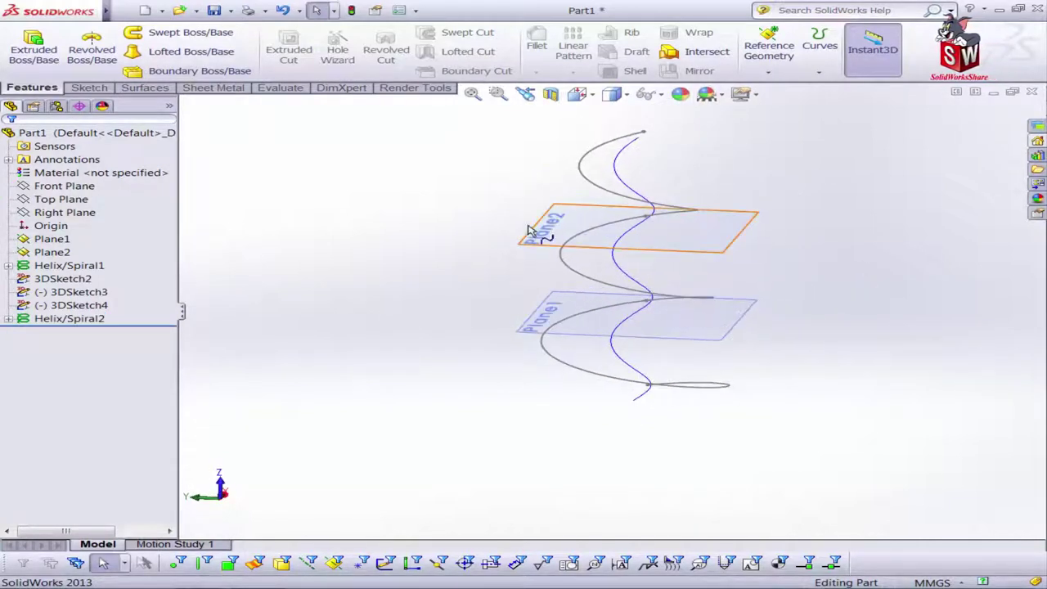
pyautogui.click(88, 87)
# Start a new 3D sketch and convert the inner helix (Helix/Spiral2) into a spline.
pyautogui.click(25, 72)
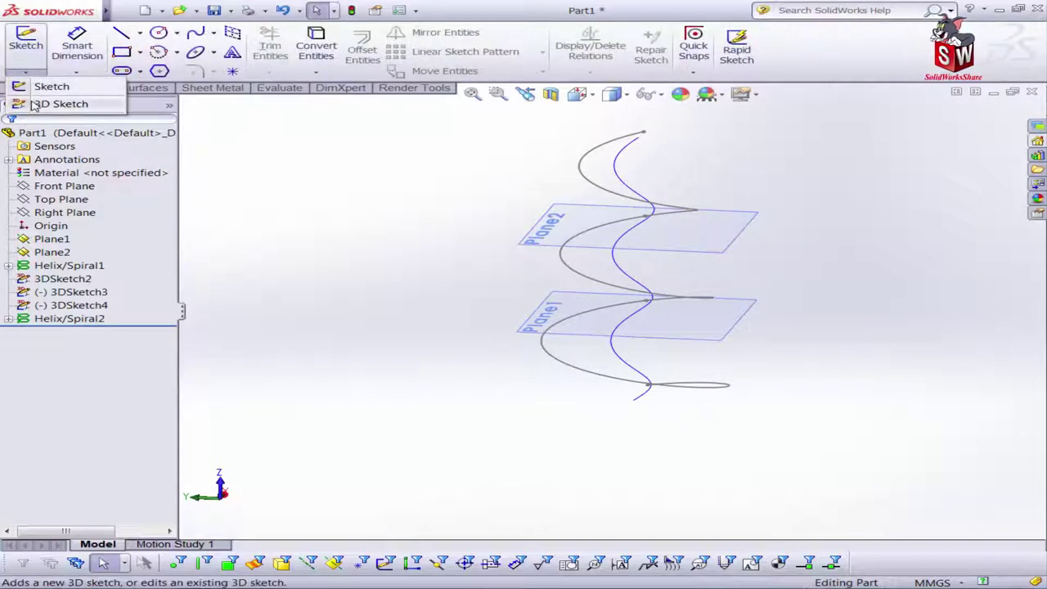
pyautogui.click(49, 104)
pyautogui.click(630, 191)
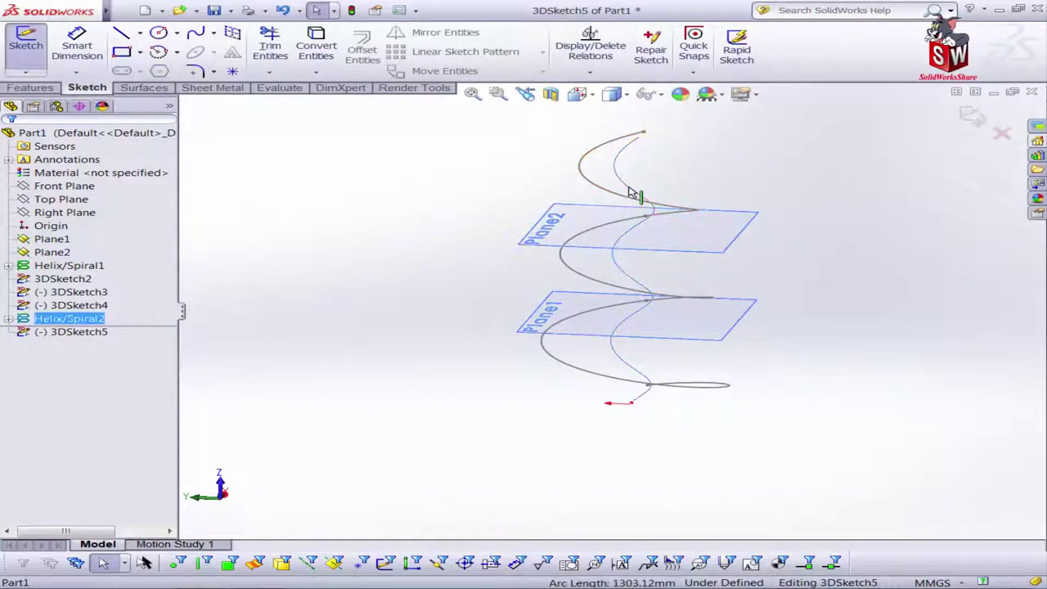
pyautogui.click(316, 45)
pyautogui.moveTo(781, 212); pyautogui.dragTo(782, 206, button='middle')
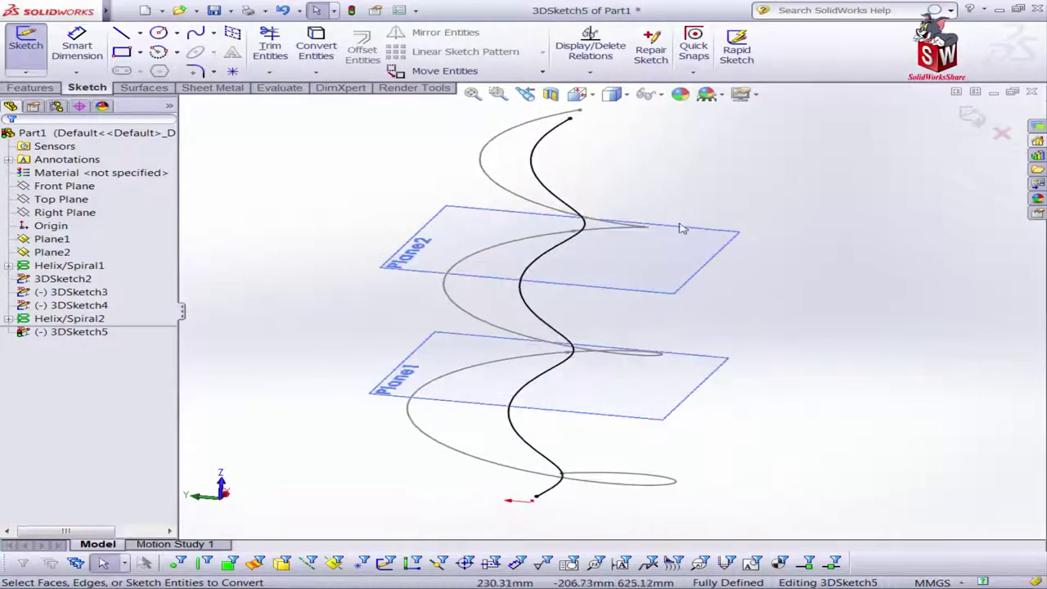
# Split the converted spline at two points, near Plane2 and near Plane1.
pyautogui.click(584, 222)
pyautogui.rightClick(581, 213)
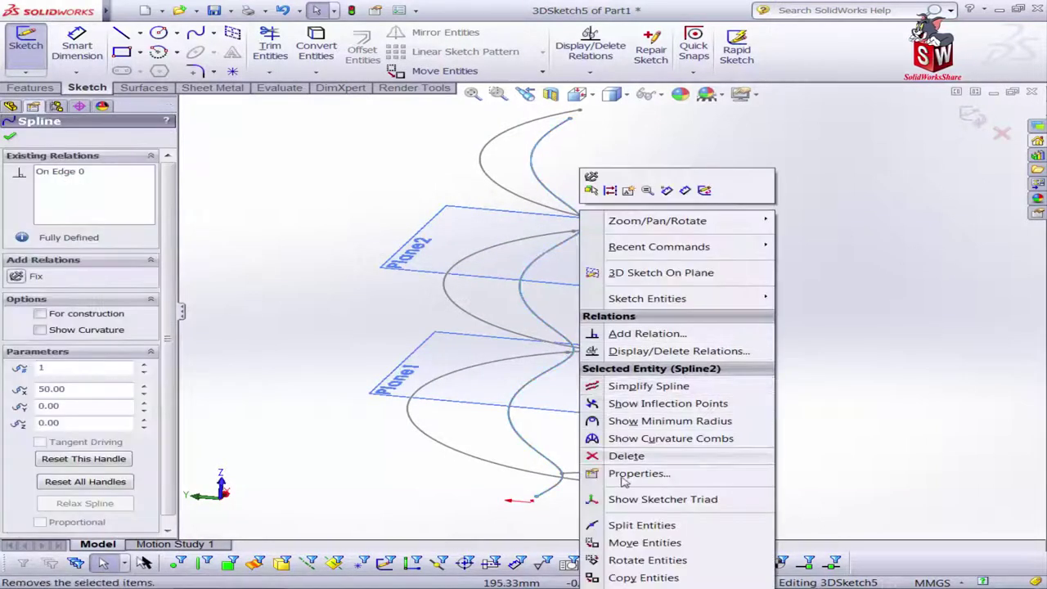
pyautogui.click(622, 525)
pyautogui.moveTo(570, 283)
pyautogui.mouseDown(button='middle')
pyautogui.moveTo(627, 230)
pyautogui.moveTo(614, 248)
pyautogui.moveTo(584, 248)
pyautogui.mouseUp(button='middle')
pyautogui.click(570, 241)
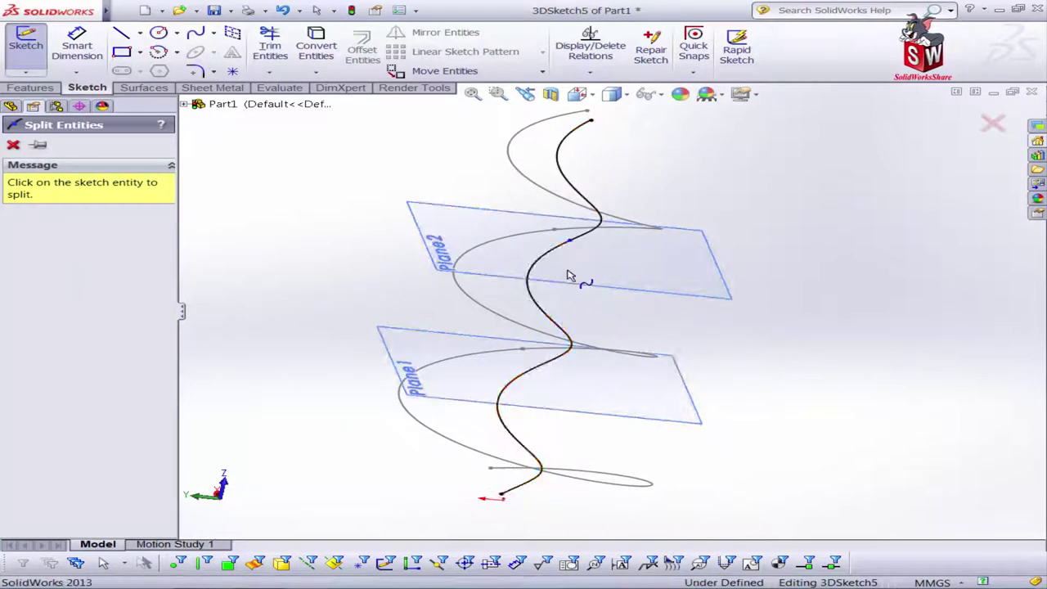
pyautogui.click(529, 372)
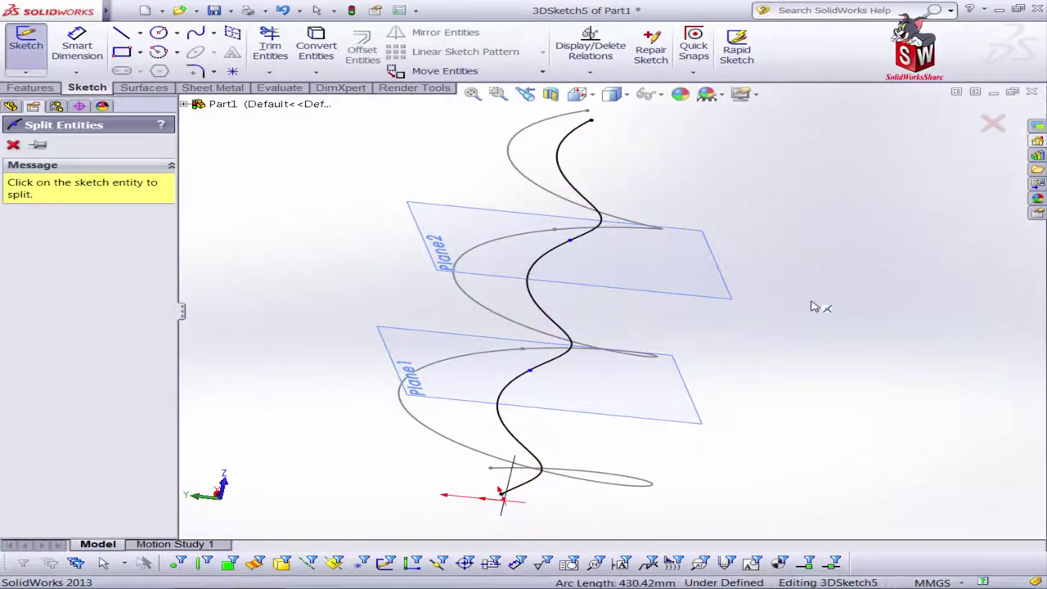
pyautogui.press('Escape')
# Constrain the lower split point onto Plane1 and the upper onto Plane2, then exit the sketch.
pyautogui.click(529, 372)
pyautogui.click(464, 348)
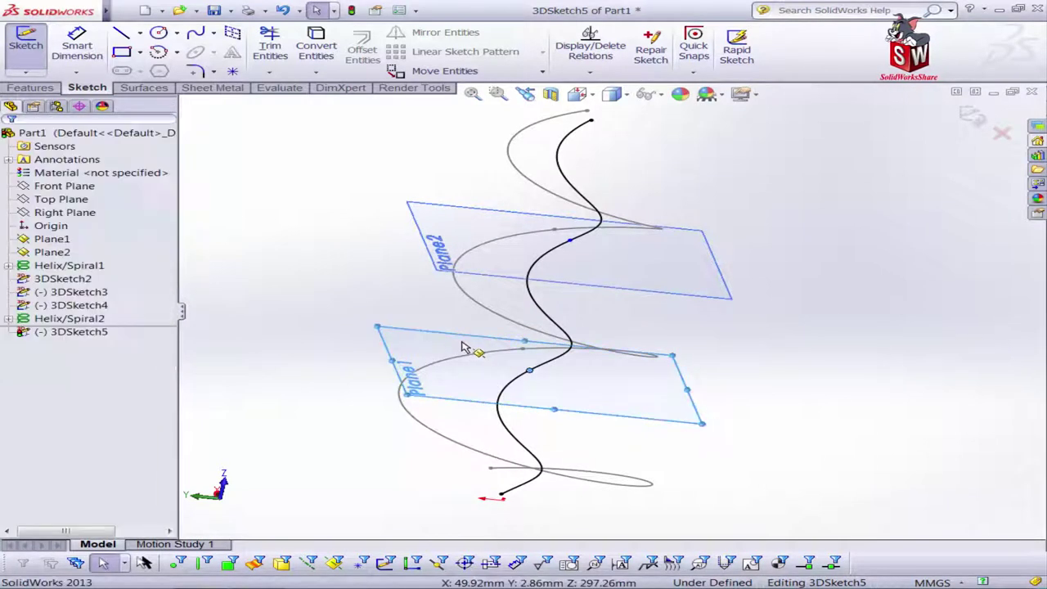
pyautogui.click(365, 278)
pyautogui.click(569, 240)
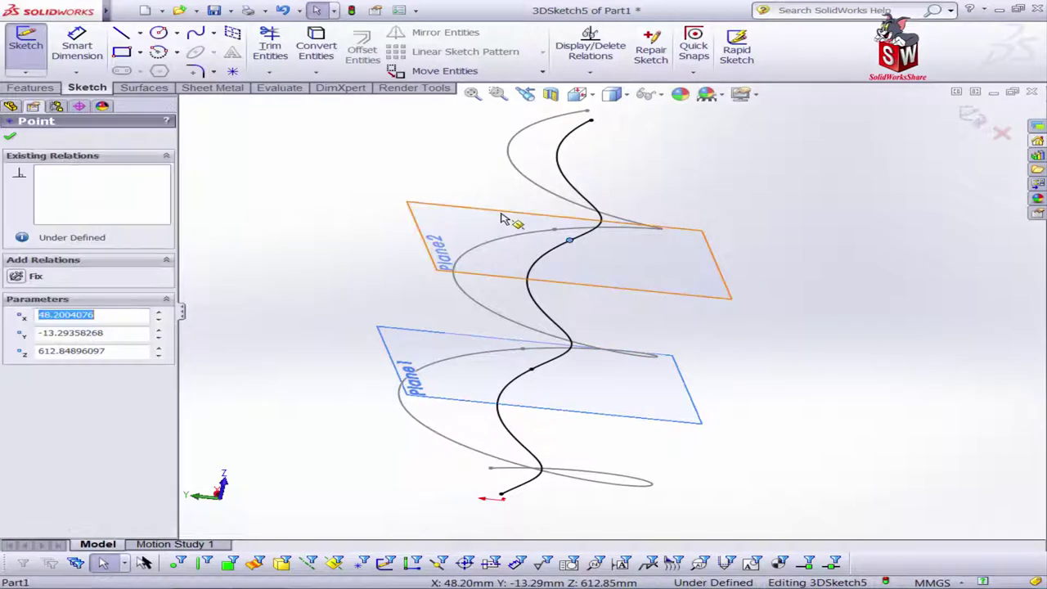
pyautogui.keyDown('ctrl'); pyautogui.click(504, 219); pyautogui.keyUp('ctrl')
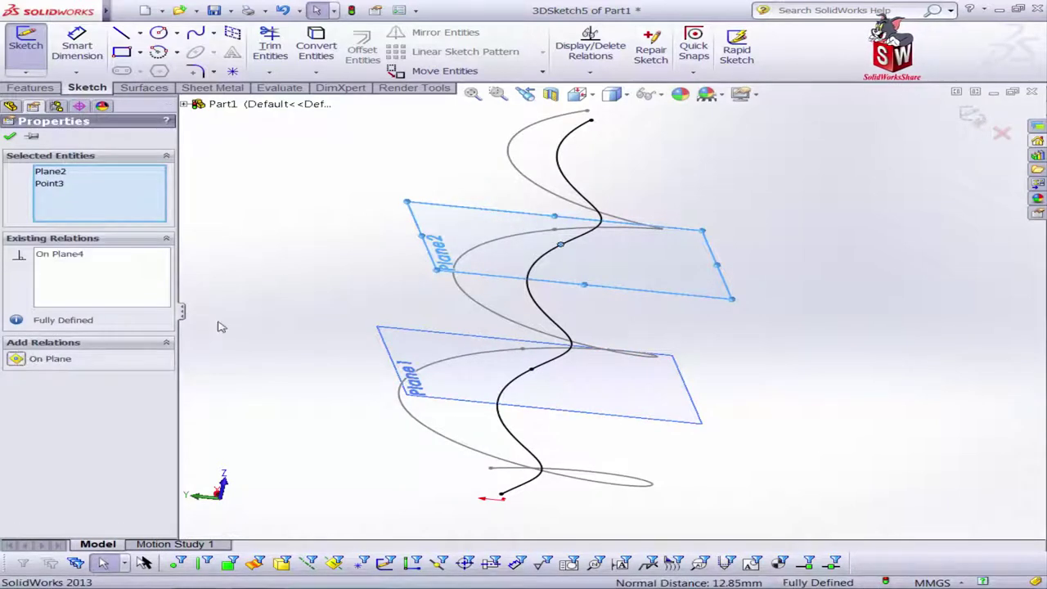
pyautogui.click(253, 174)
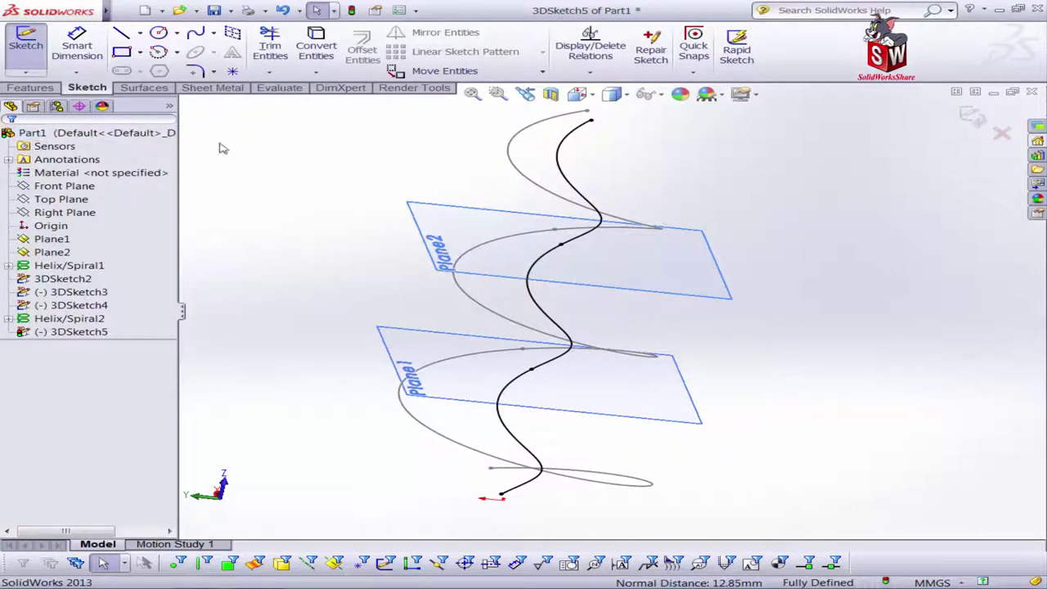
pyautogui.moveTo(256, 130); pyautogui.dragTo(296, 148, button='middle')
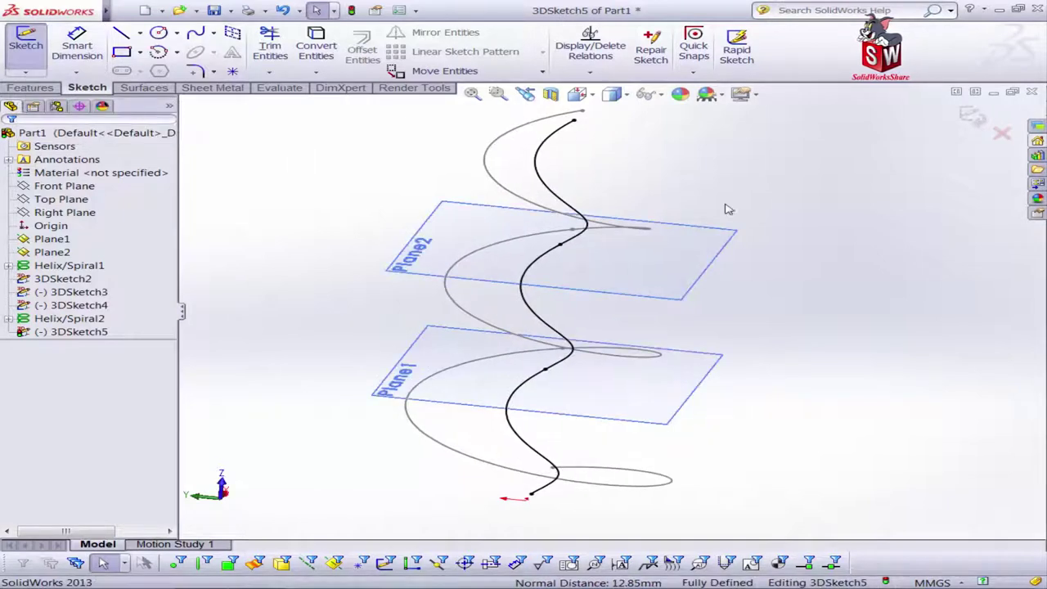
pyautogui.click(965, 113)
# Hide Plane1 and Plane2, then select 3DSketch5 in the feature tree.
pyautogui.moveTo(830, 269)
pyautogui.mouseDown(button='middle')
pyautogui.moveTo(795, 274)
pyautogui.moveTo(819, 243)
pyautogui.moveTo(685, 275)
pyautogui.mouseUp(button='middle')
pyautogui.click(684, 276)
pyautogui.keyDown('ctrl'); pyautogui.click(671, 363); pyautogui.keyUp('ctrl')
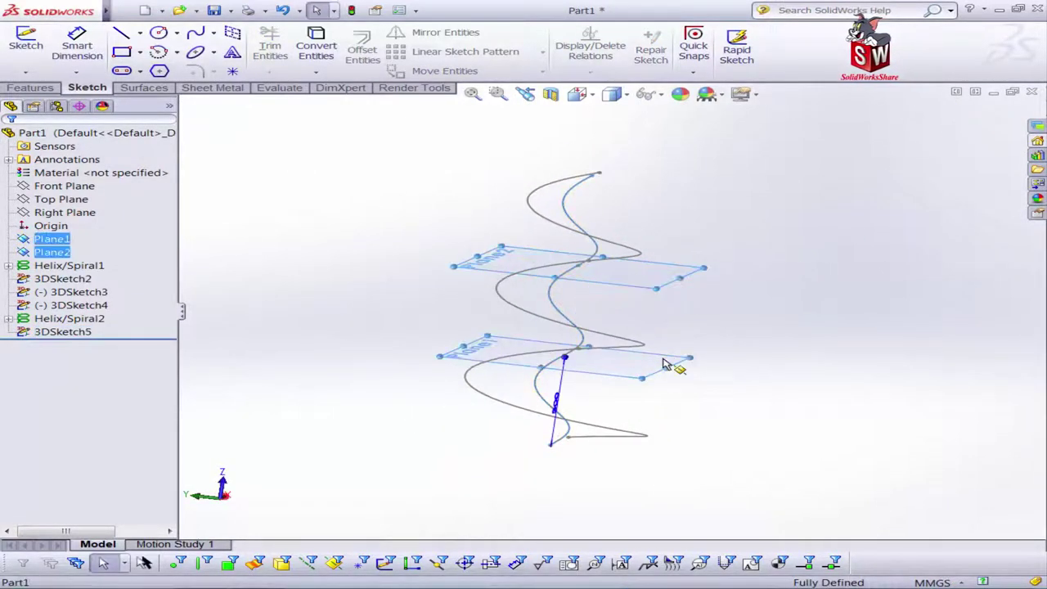
pyautogui.click(725, 322)
pyautogui.moveTo(725, 327)
pyautogui.mouseDown(button='middle')
pyautogui.moveTo(736, 334)
pyautogui.moveTo(685, 336)
pyautogui.mouseUp(button='middle')
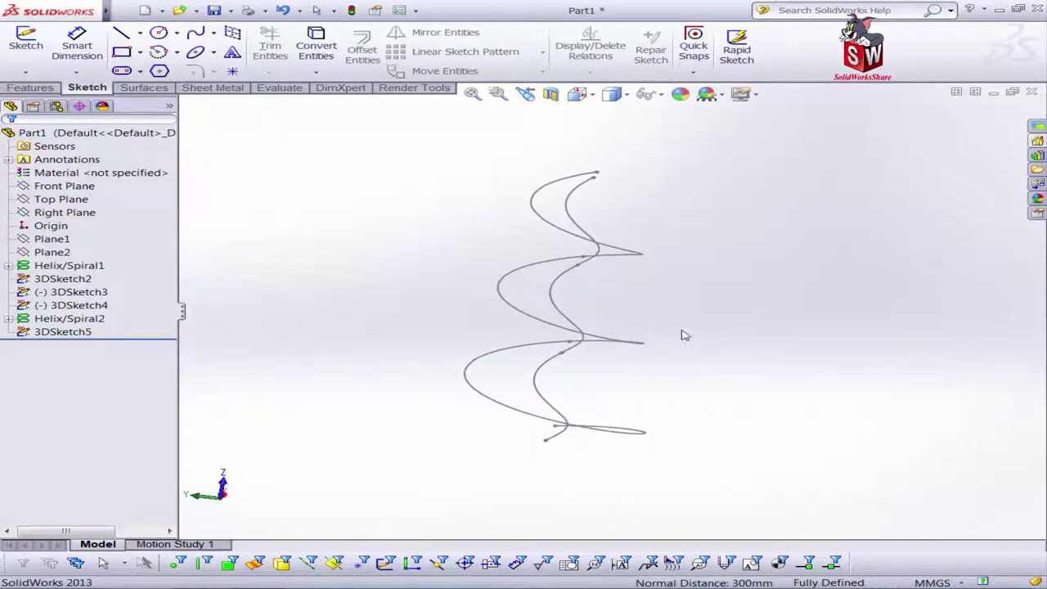
pyautogui.click(75, 333)
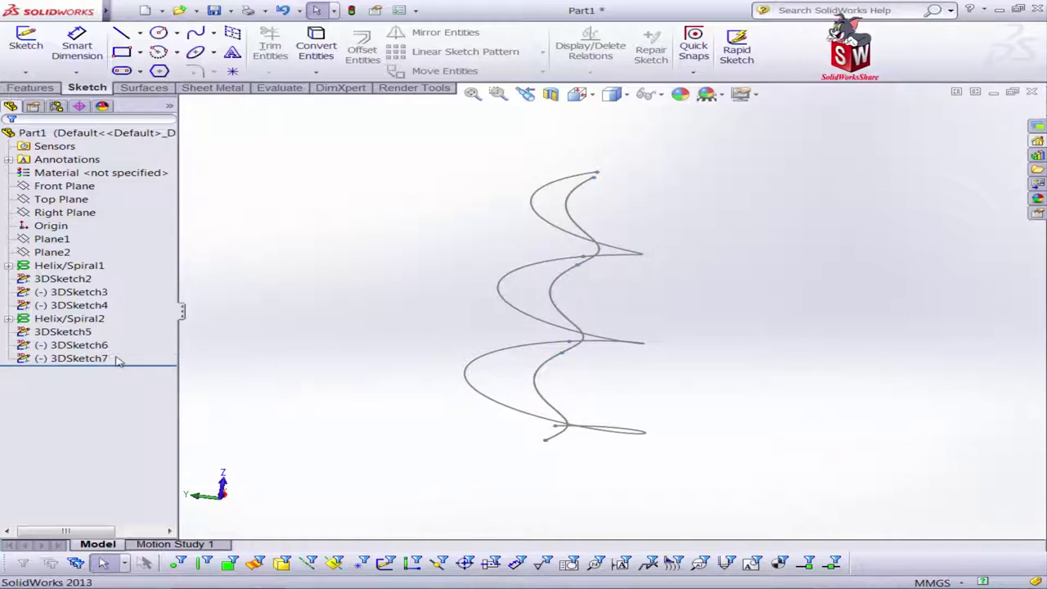
# Edit 3DSketch5 and select its middle and lower spline segments.
pyautogui.click(63, 332)
pyautogui.rightClick(65, 333)
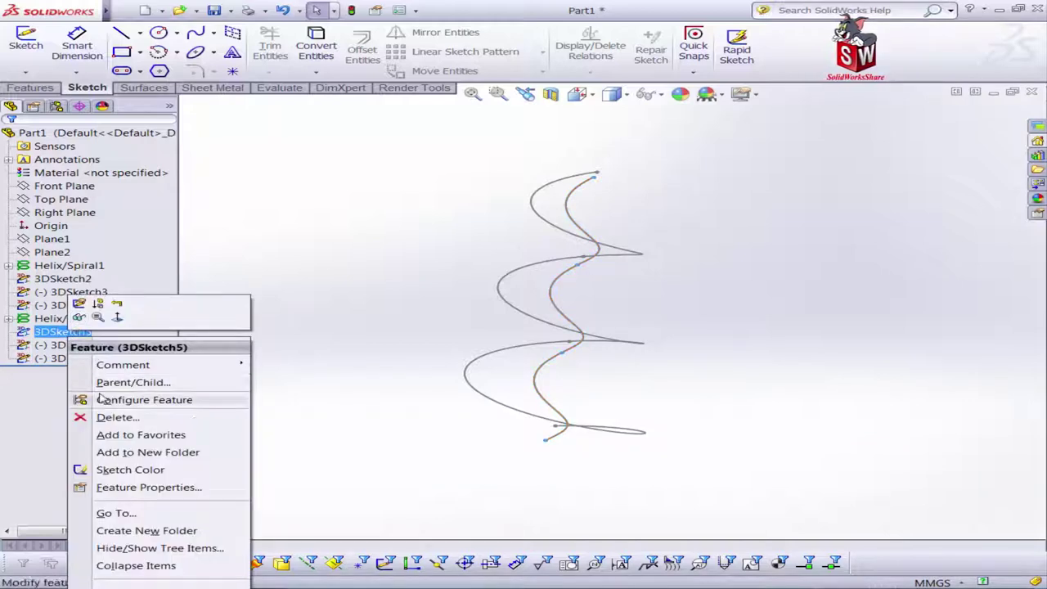
pyautogui.click(78, 304)
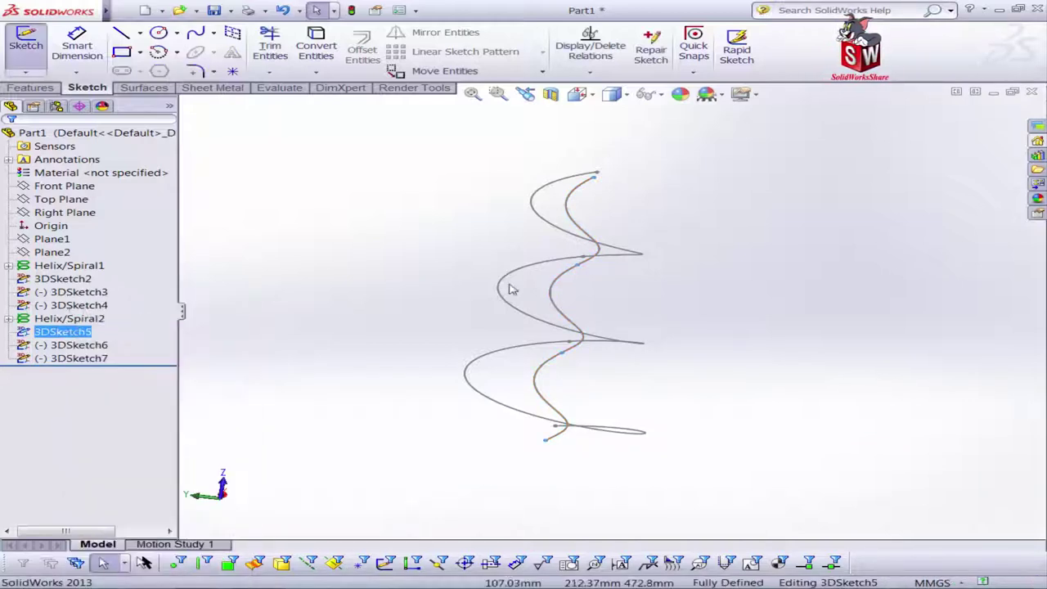
pyautogui.click(563, 285)
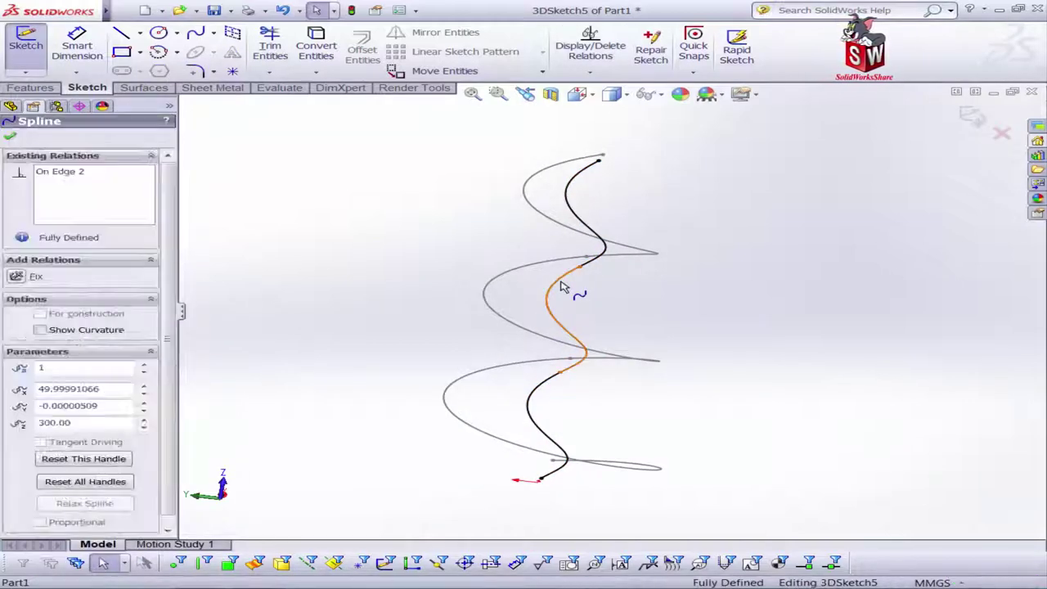
pyautogui.click(544, 396)
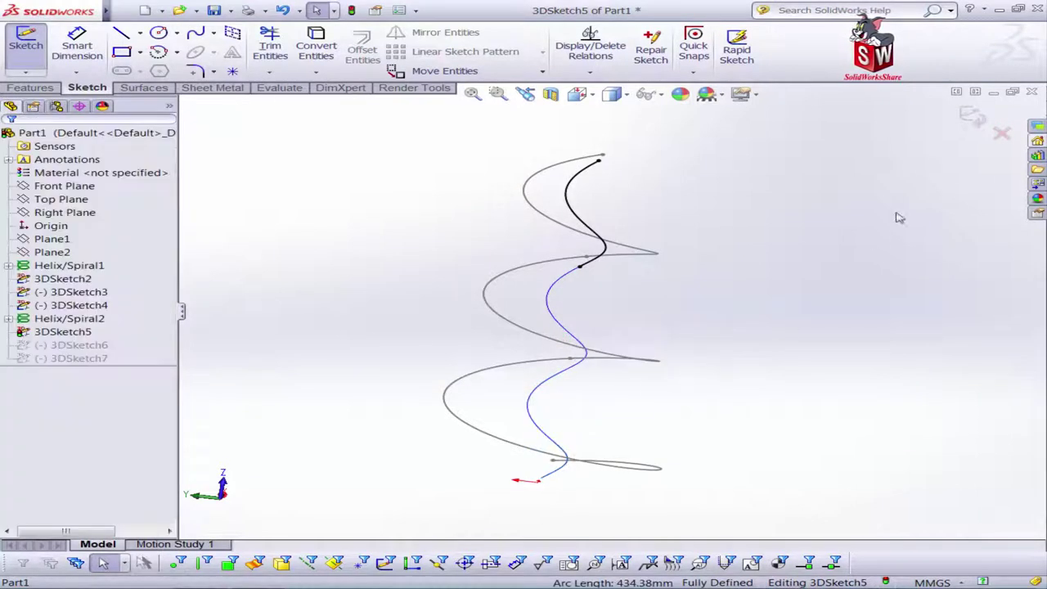
pyautogui.click(986, 121)
# Edit 3DSketch6, selecting its lower spline segment.
pyautogui.click(72, 345)
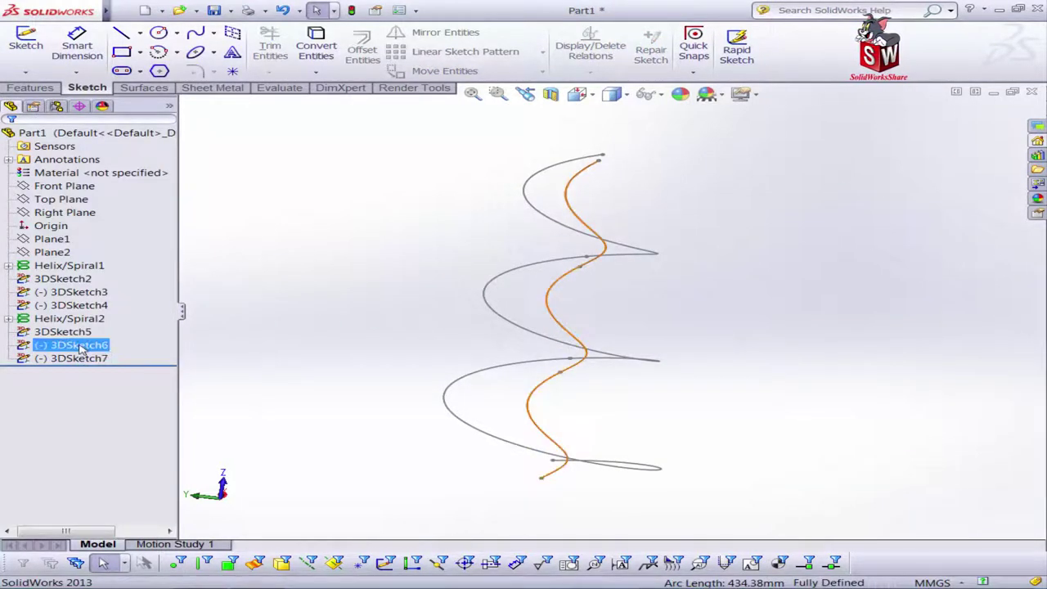
pyautogui.rightClick(81, 346)
pyautogui.click(89, 312)
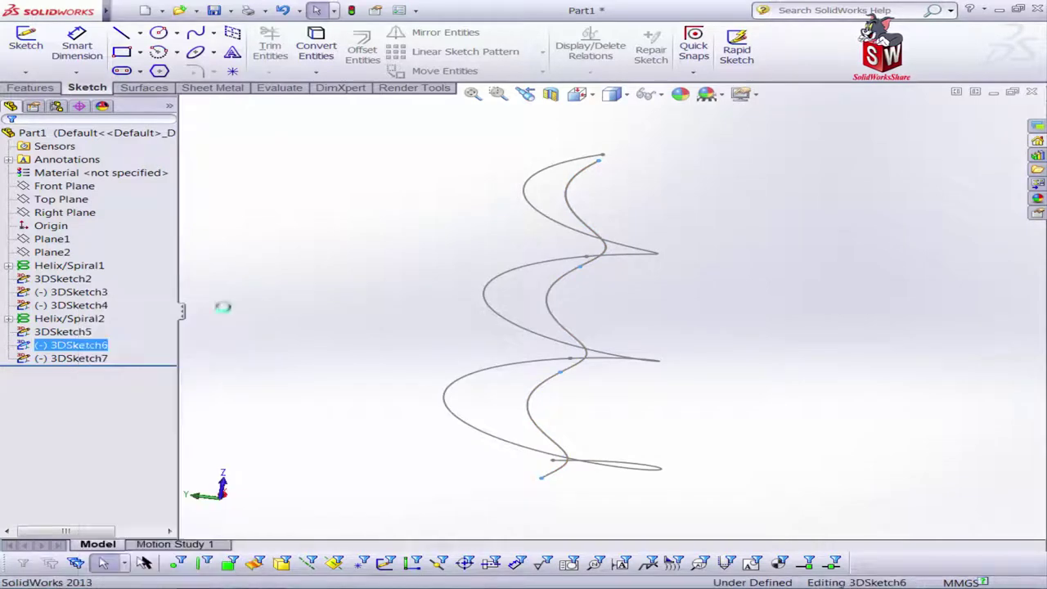
pyautogui.click(581, 221)
pyautogui.click(584, 286)
pyautogui.click(543, 392)
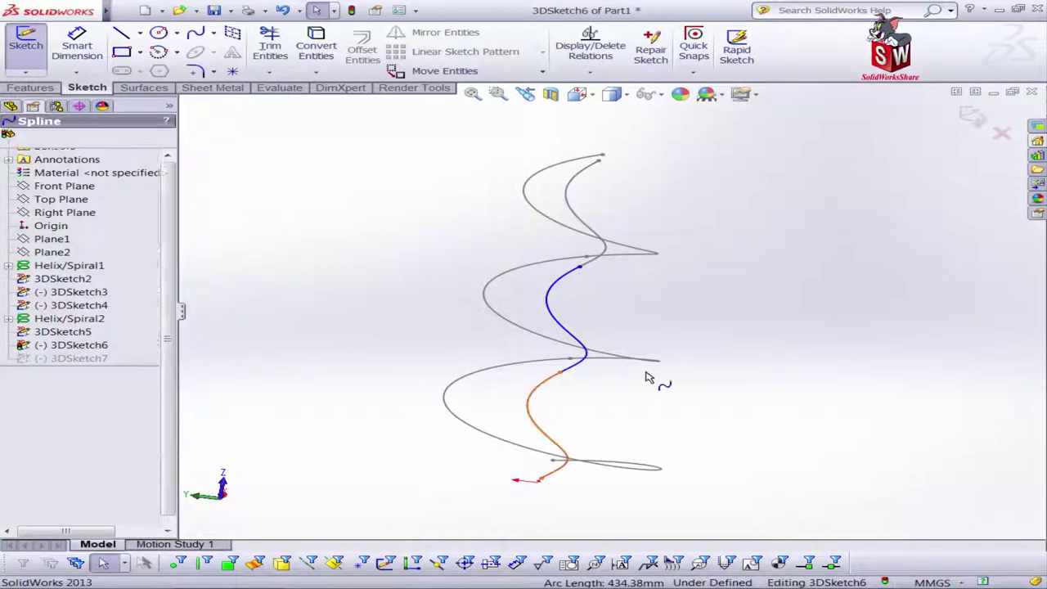
pyautogui.click(979, 123)
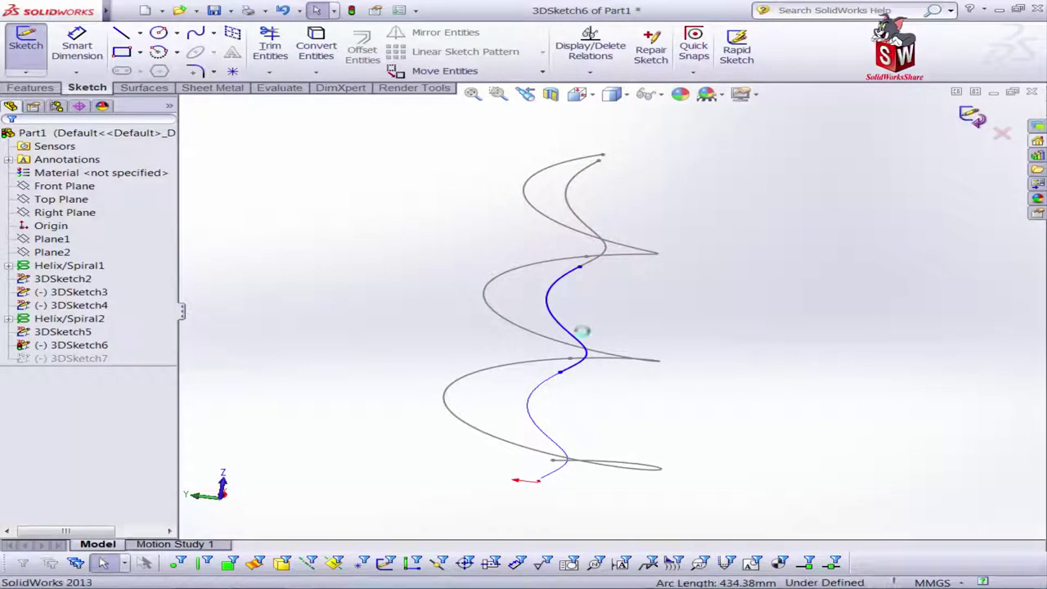
# Edit 3DSketch7's middle inner-helix segment, then inspect the curves from several angles.
pyautogui.rightClick(90, 363)
pyautogui.click(105, 320)
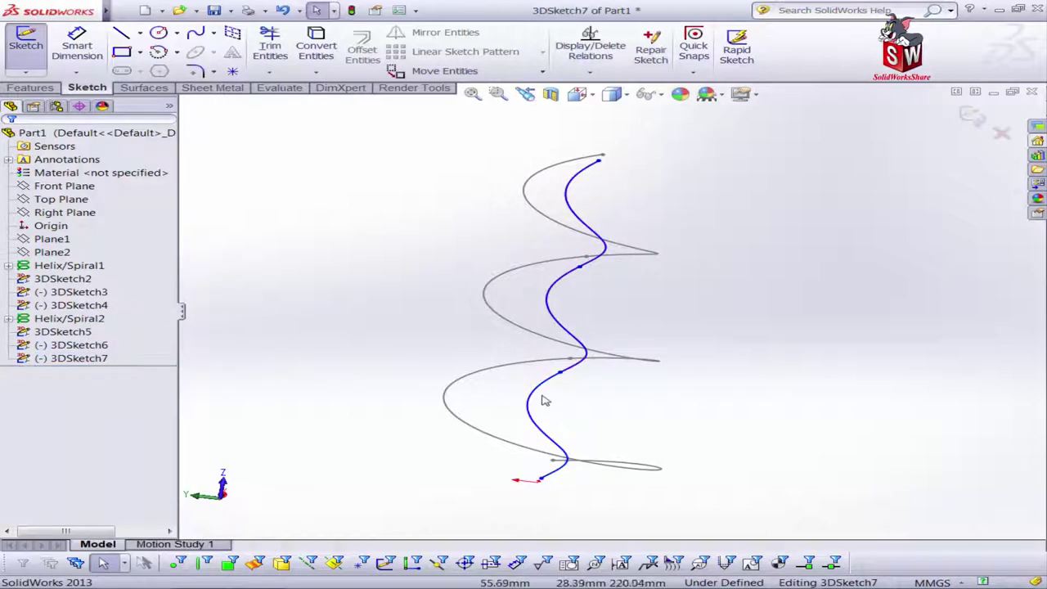
pyautogui.click(581, 291)
pyautogui.click(819, 234)
pyautogui.click(972, 119)
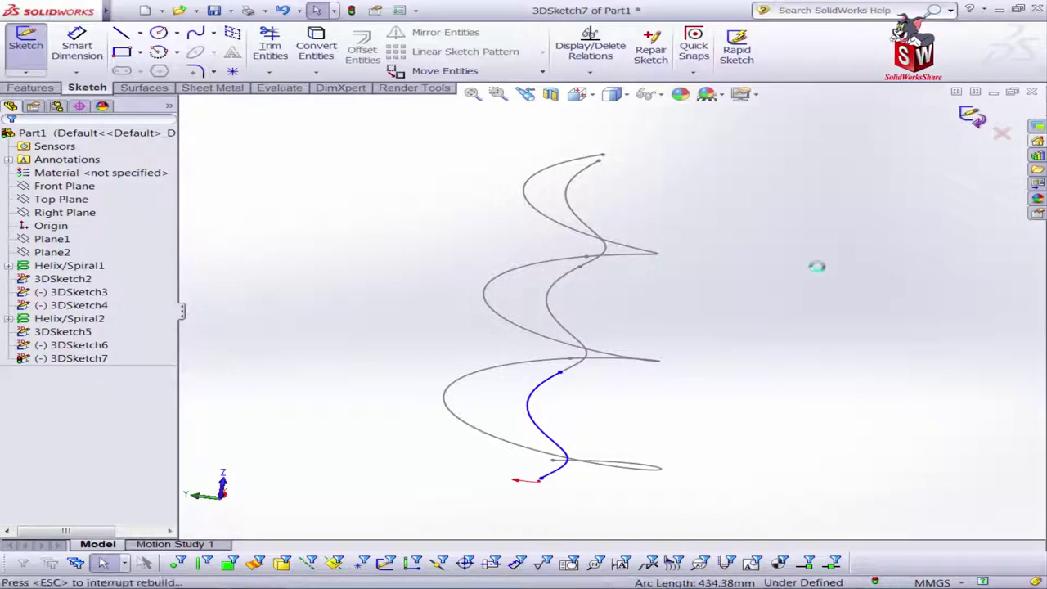
pyautogui.moveTo(804, 309); pyautogui.dragTo(705, 328, button='middle')
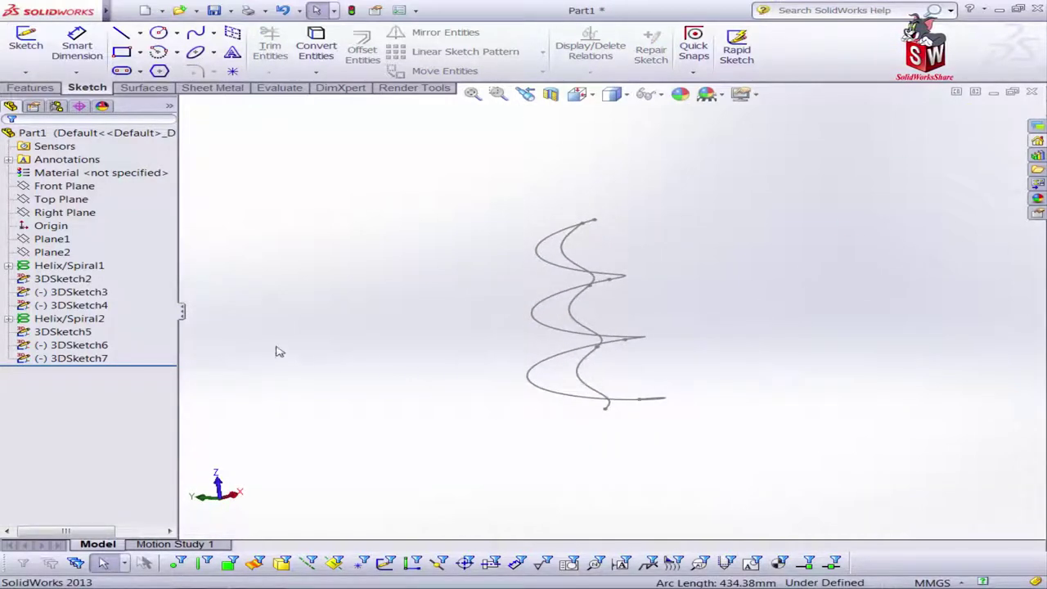
pyautogui.moveTo(279, 352); pyautogui.dragTo(312, 360, button='middle')
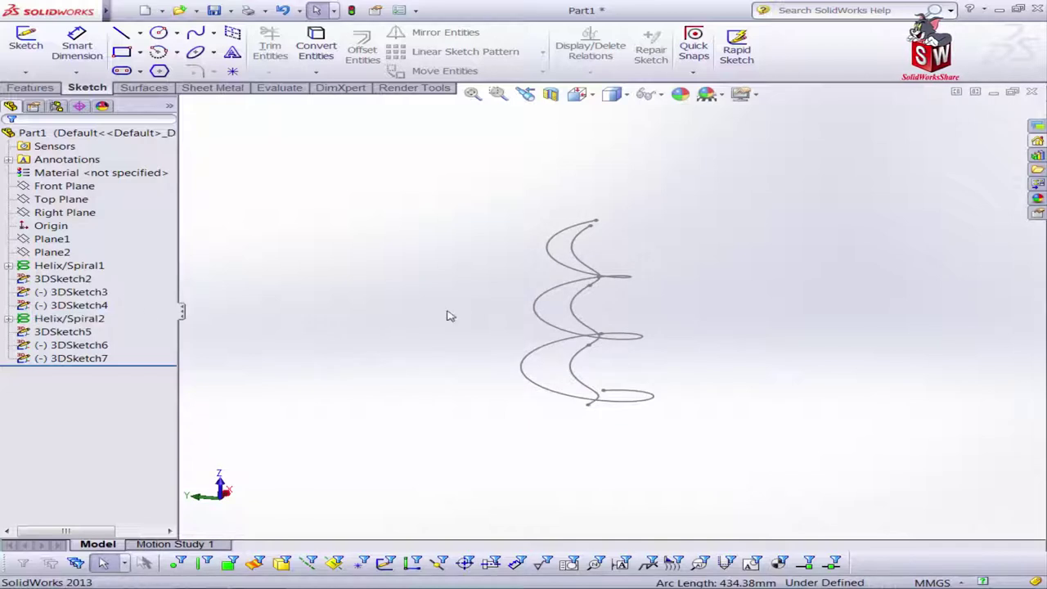
pyautogui.moveTo(449, 316)
pyautogui.mouseDown(button='middle')
pyautogui.moveTo(491, 295)
pyautogui.moveTo(448, 311)
pyautogui.mouseUp(button='middle')
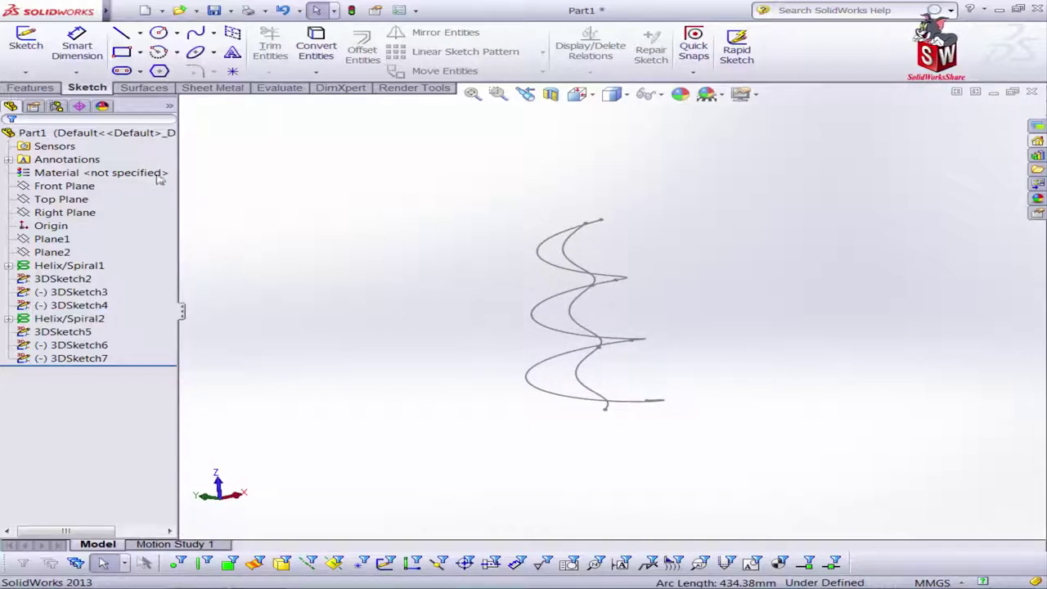
pyautogui.moveTo(483, 252)
pyautogui.mouseDown(button='middle')
pyautogui.moveTo(778, 388)
pyautogui.moveTo(706, 406)
pyautogui.moveTo(469, 329)
pyautogui.mouseUp(button='middle')
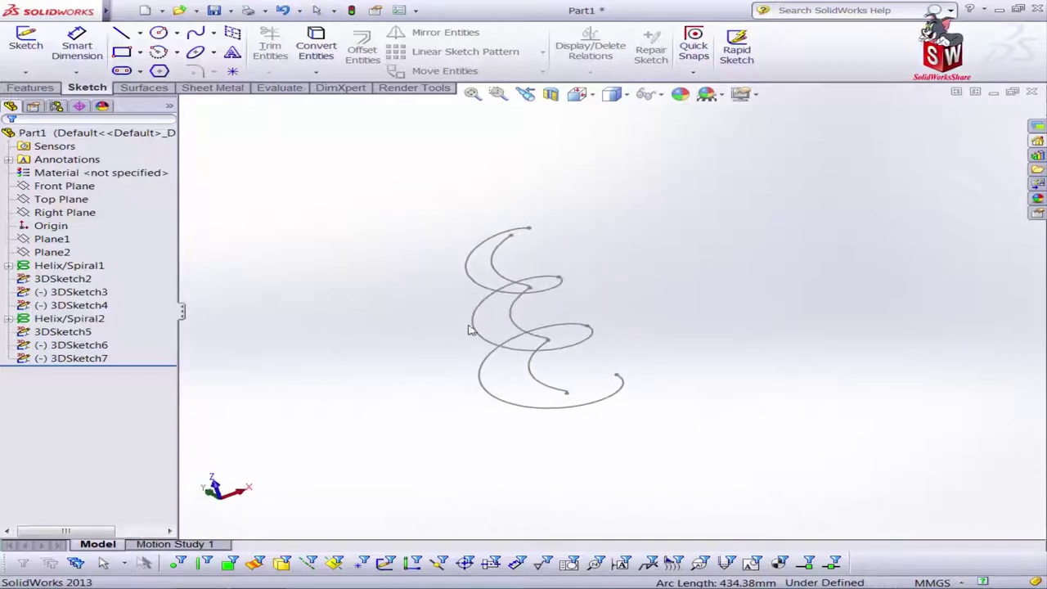
# Create the first 2 mm lofted bend between 3DSketch5 and outer curve 3DSketch2.
pyautogui.click(187, 90)
pyautogui.click(145, 41)
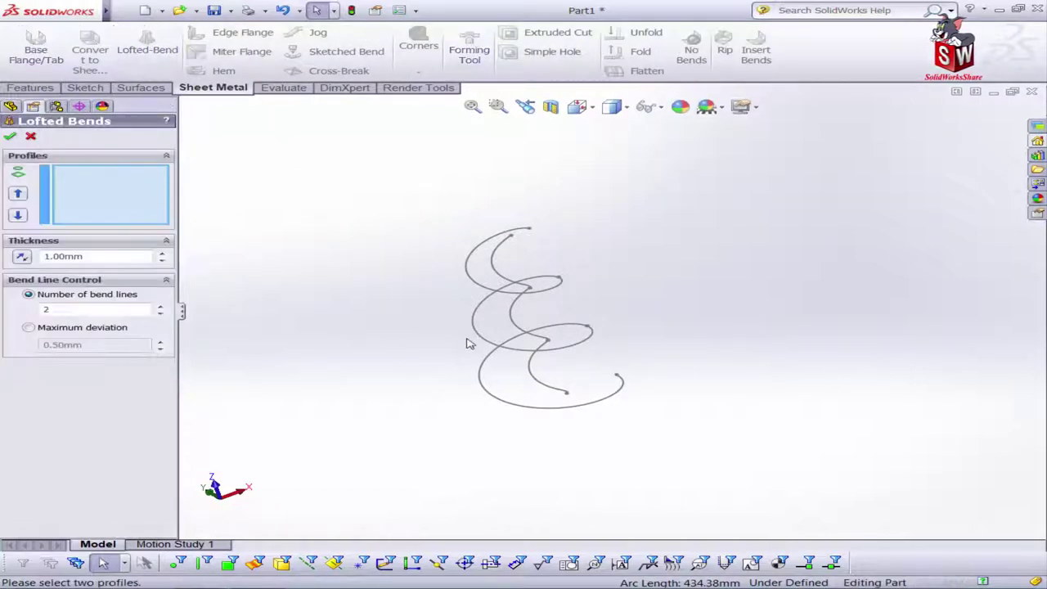
pyautogui.scroll(-3, 469, 344)
pyautogui.click(548, 221)
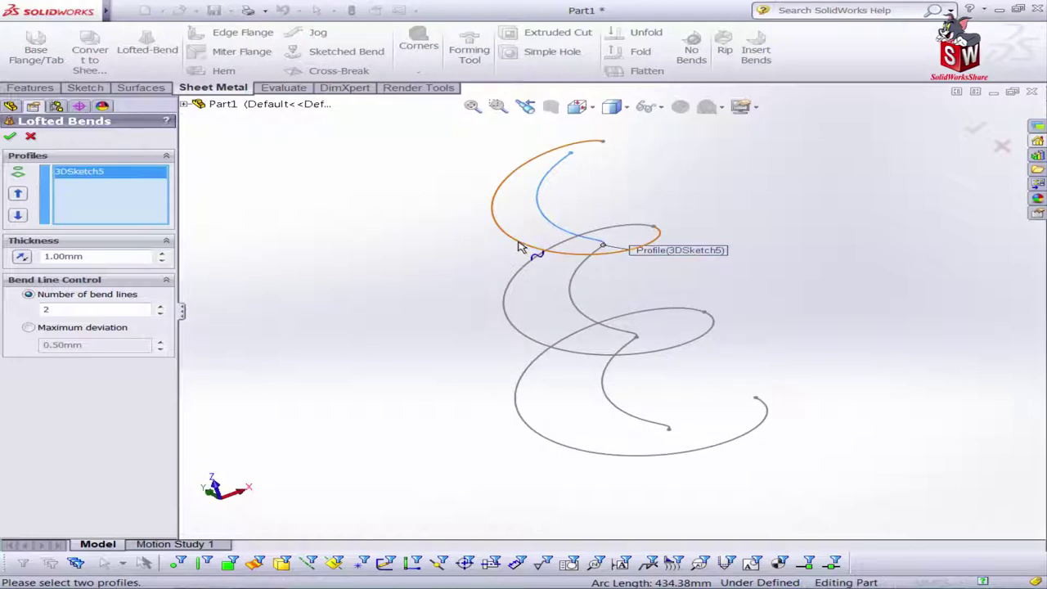
pyautogui.click(514, 239)
pyautogui.moveTo(507, 250); pyautogui.dragTo(587, 214, button='middle')
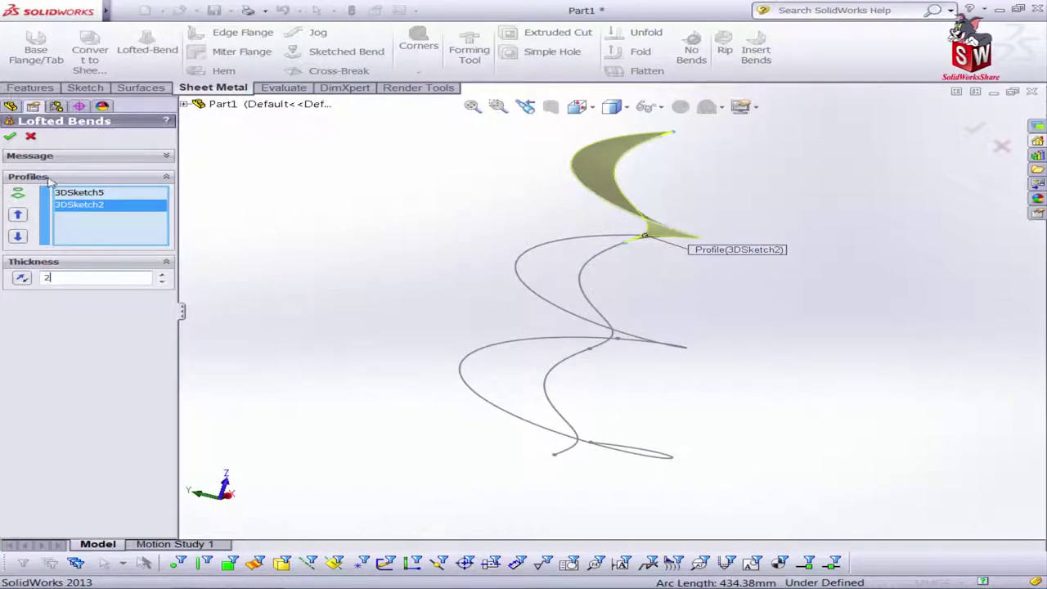
pyautogui.click(10, 137)
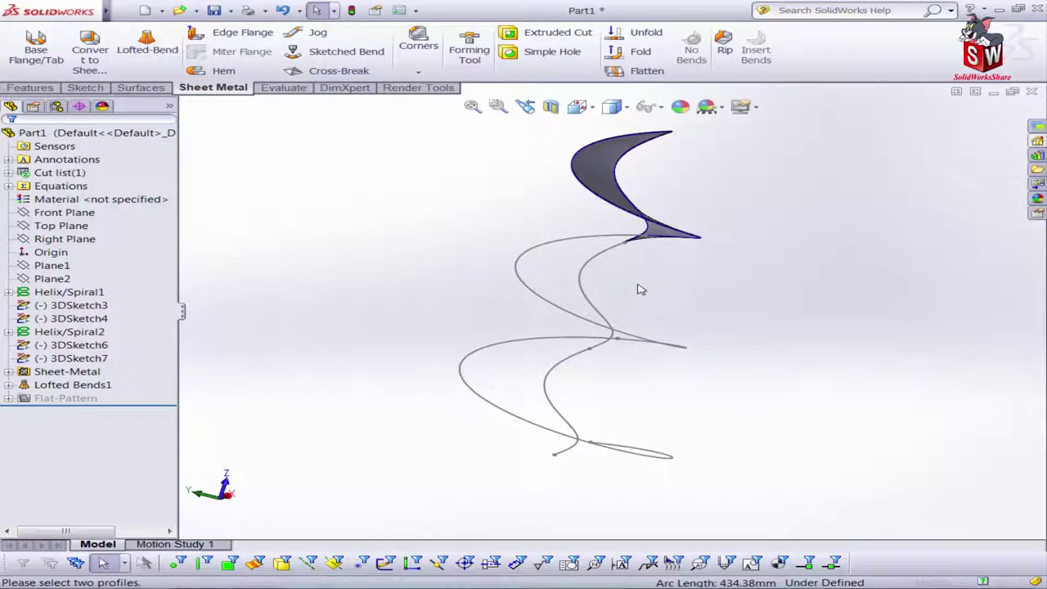
# Add the second lofted bend between 3DSketch6 and outer curve 3DSketch3.
pyautogui.press('Return')
pyautogui.click(585, 276)
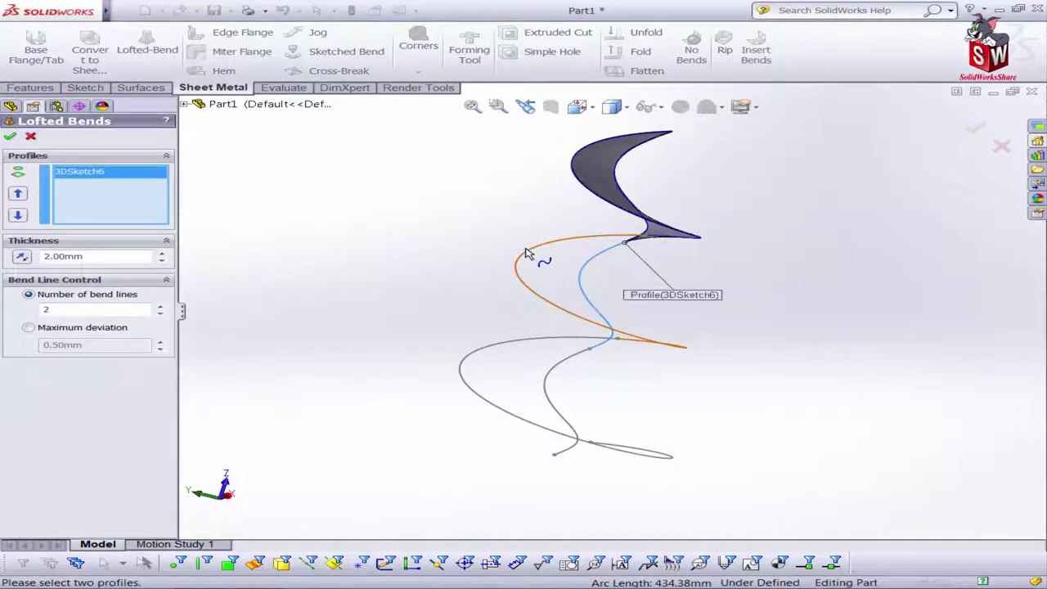
pyautogui.click(522, 252)
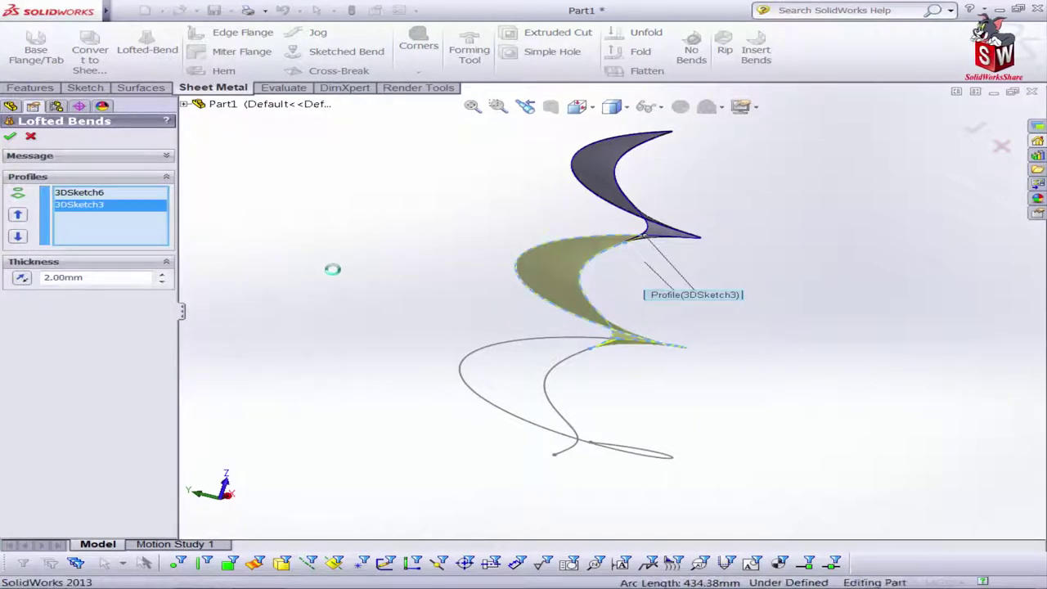
pyautogui.press('Return')
pyautogui.moveTo(341, 280); pyautogui.dragTo(424, 319, button='middle')
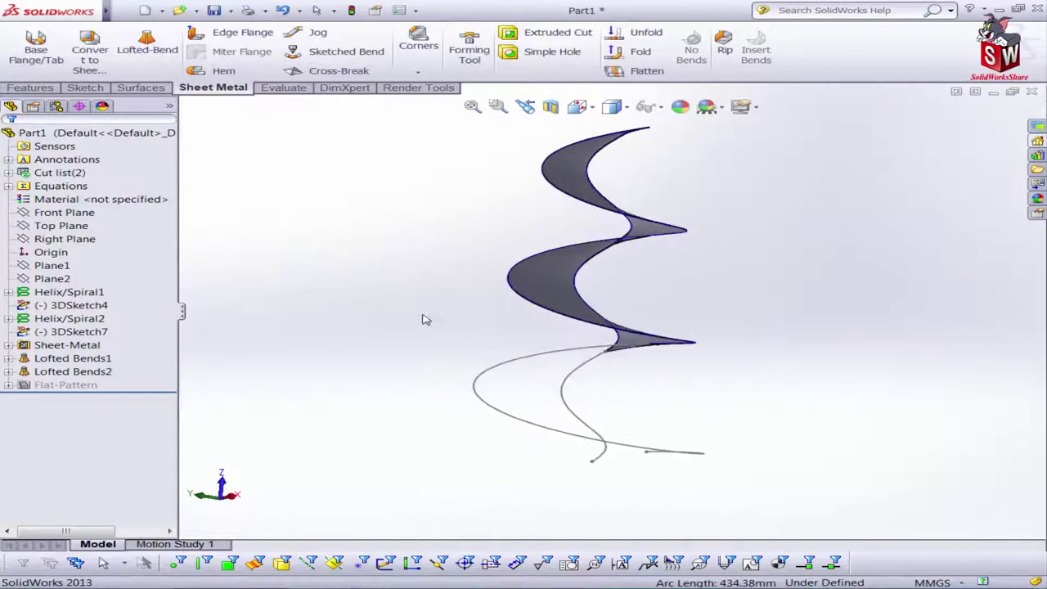
# Add the third lofted bend between 3DSketch7 and outer curve 3DSketch4.
pyautogui.press('Return')
pyautogui.click(503, 368)
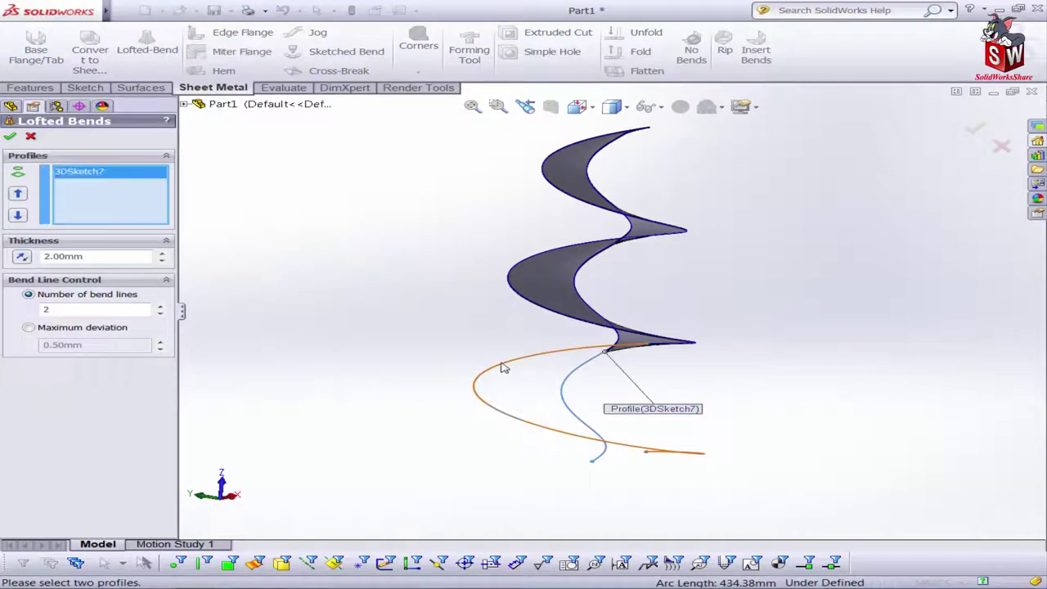
pyautogui.click(504, 368)
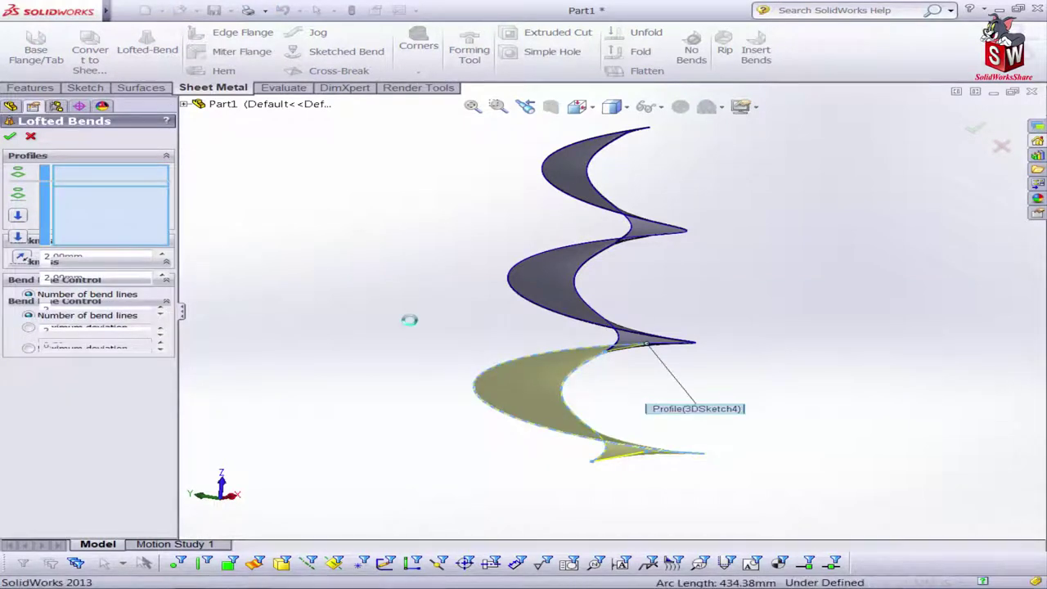
pyautogui.press('Return')
pyautogui.moveTo(424, 325)
pyautogui.mouseDown(button='middle')
pyautogui.moveTo(460, 364)
pyautogui.moveTo(325, 320)
pyautogui.moveTo(311, 409)
pyautogui.moveTo(450, 381)
pyautogui.moveTo(452, 342)
pyautogui.moveTo(467, 320)
pyautogui.moveTo(445, 292)
pyautogui.moveTo(440, 314)
pyautogui.mouseUp(button='middle')
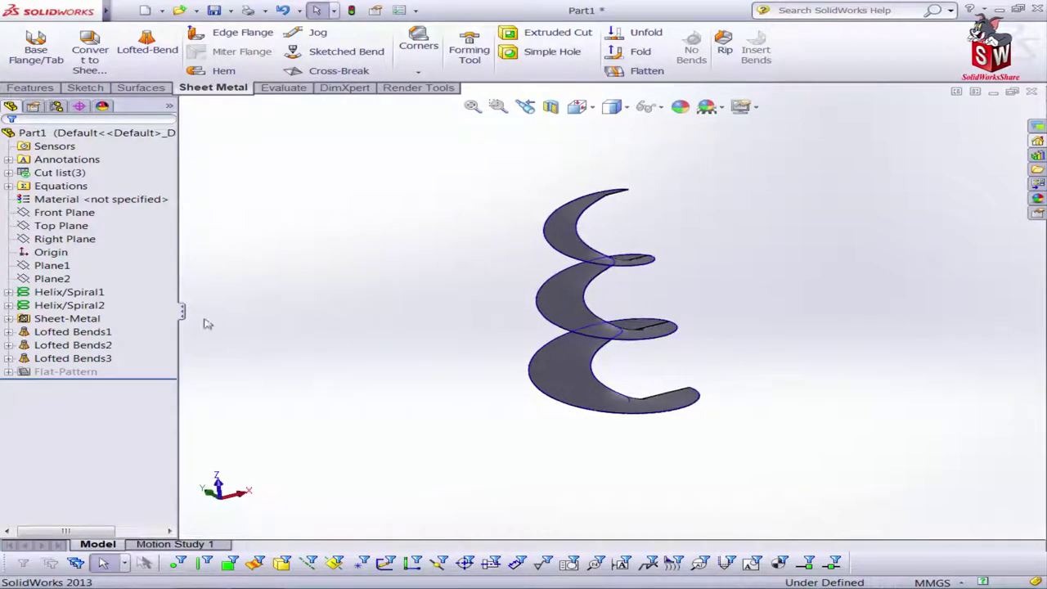
# Extrude Sketch2, the ø100 circle, to a depth of 900 mm.
pyautogui.click(8, 306)
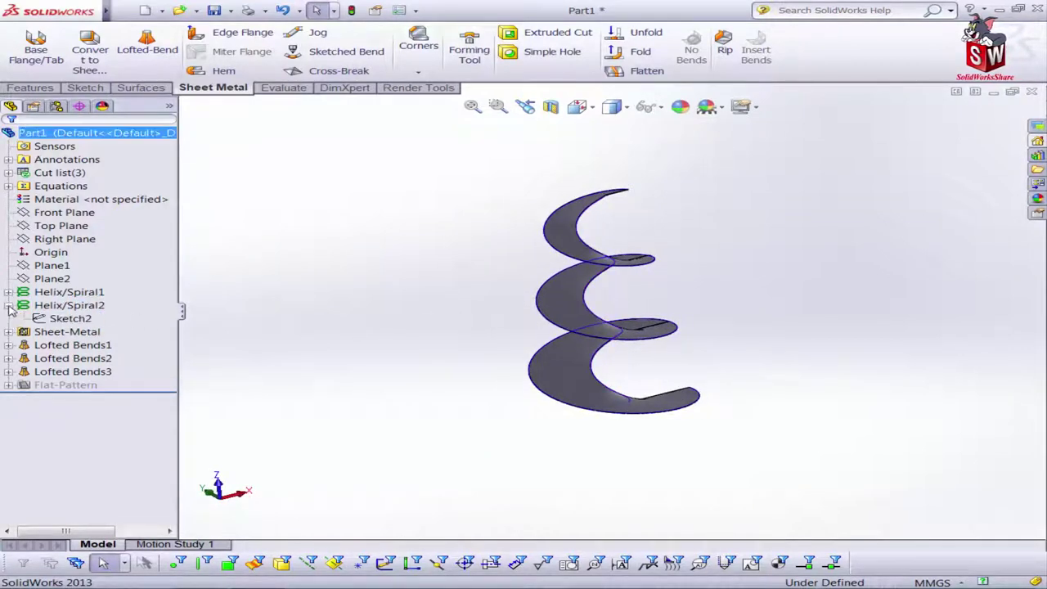
pyautogui.click(57, 321)
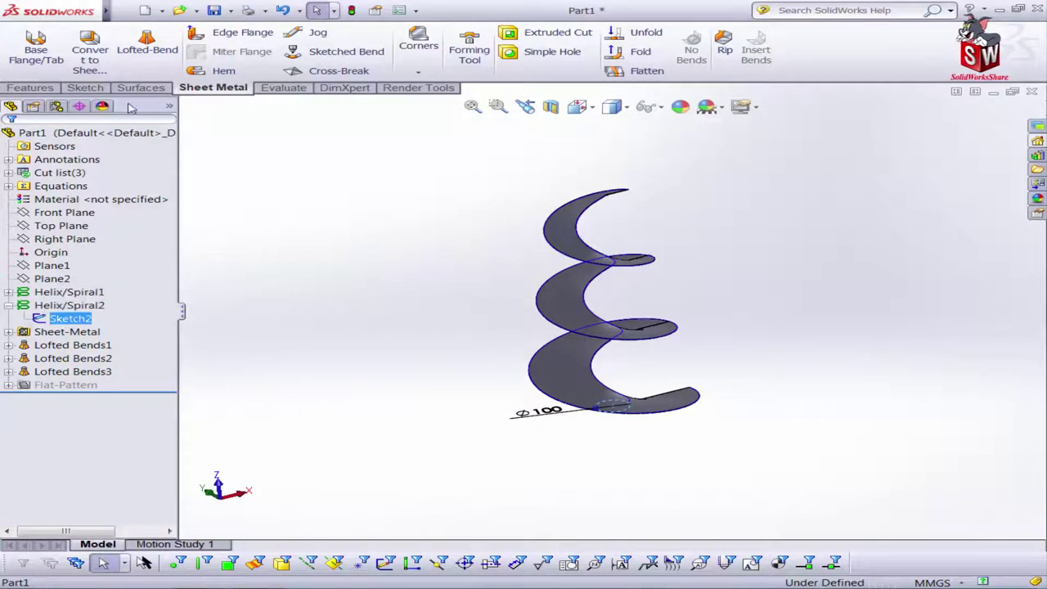
pyautogui.click(51, 88)
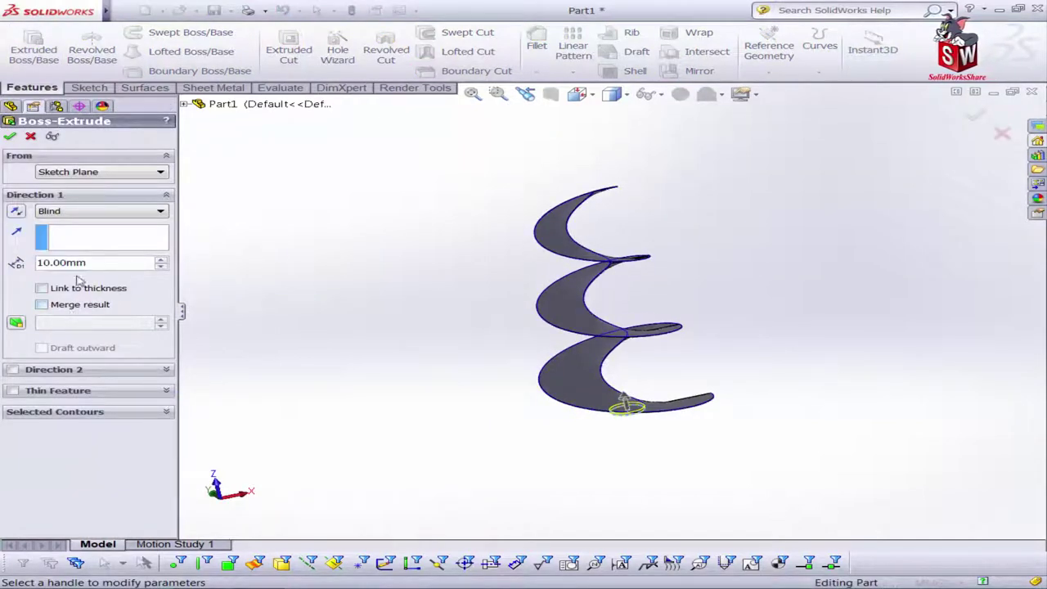
pyautogui.moveTo(92, 263); pyautogui.dragTo(18, 262)
pyautogui.write('9')
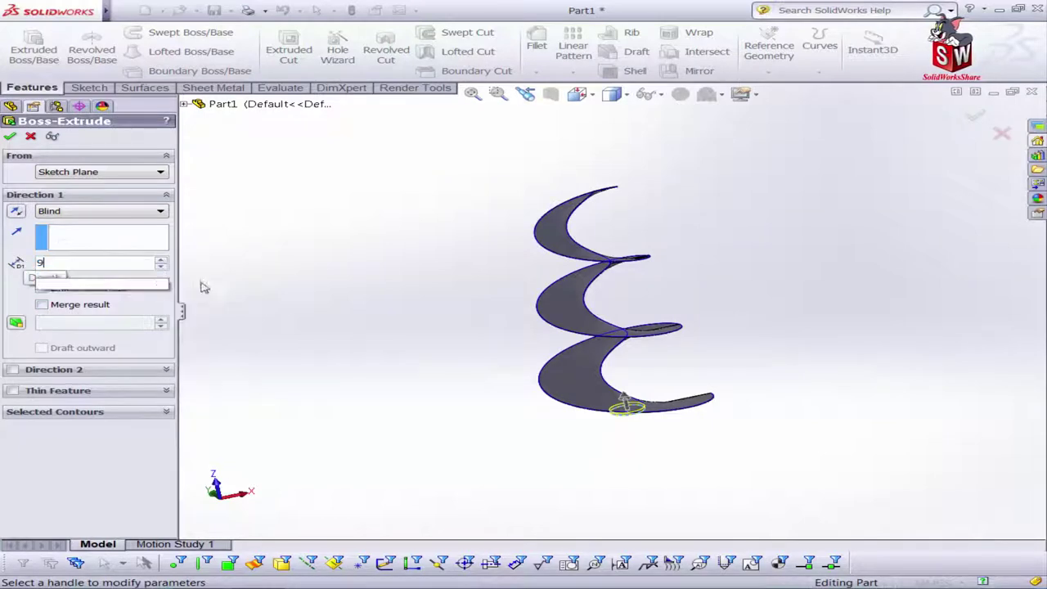
pyautogui.write('00')
pyautogui.press('Return')
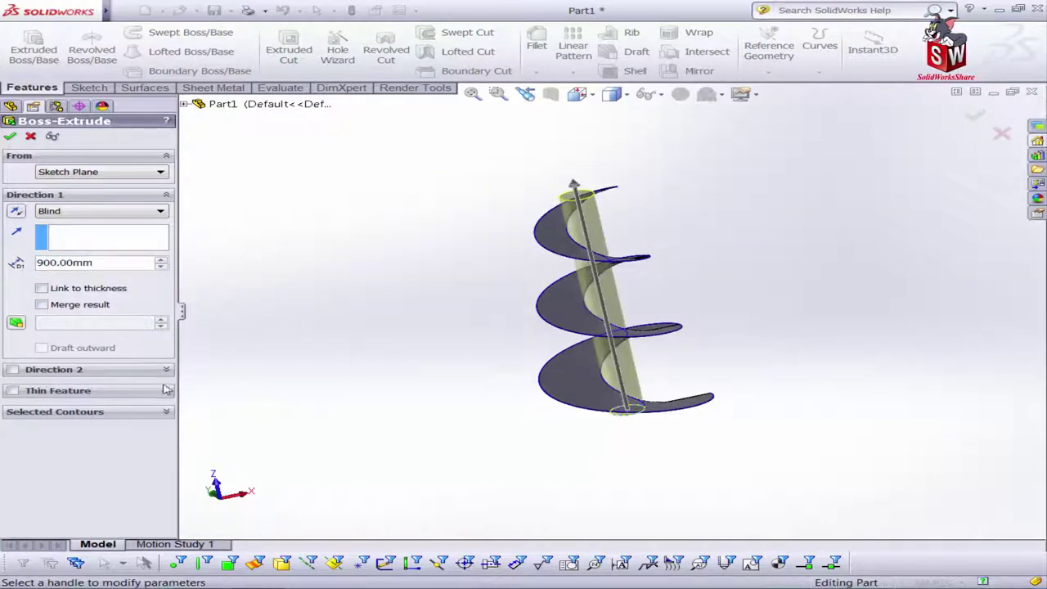
# Make the extrusion a 6 mm thin feature with the wall flipped inward.
pyautogui.click(13, 392)
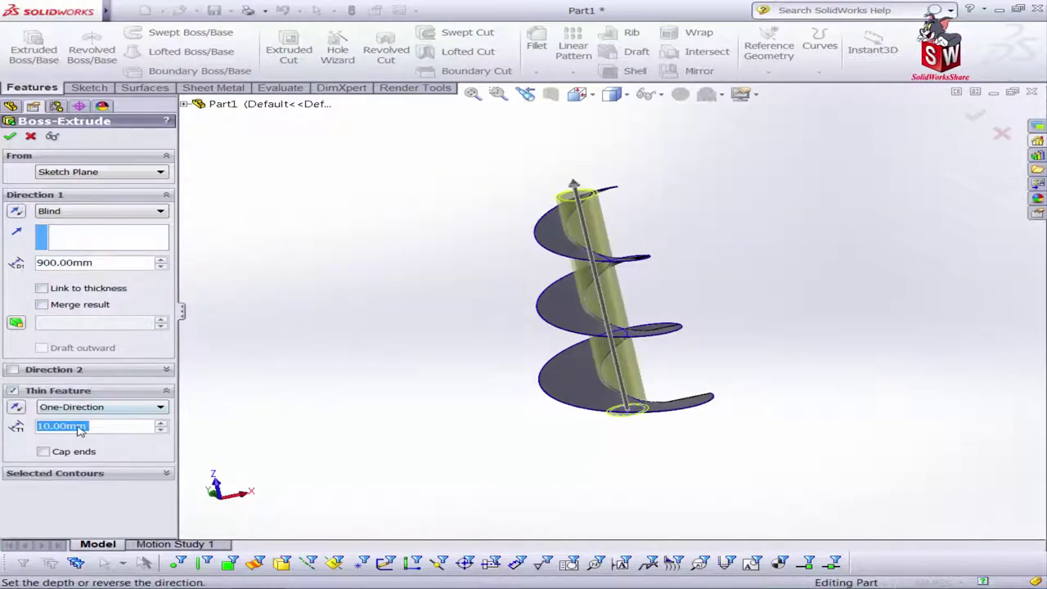
pyautogui.write('6')
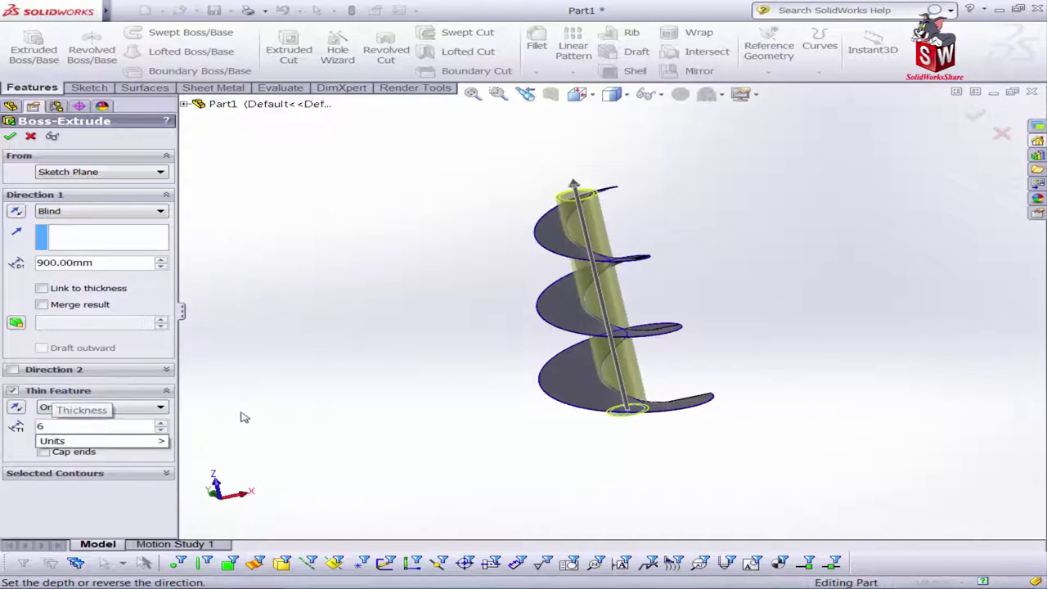
pyautogui.press('Return')
pyautogui.scroll(-3, 604, 424)
pyautogui.moveTo(604, 424)
pyautogui.mouseDown(button='middle')
pyautogui.moveTo(650, 414)
pyautogui.moveTo(617, 368)
pyautogui.moveTo(491, 387)
pyautogui.moveTo(430, 341)
pyautogui.moveTo(393, 360)
pyautogui.mouseUp(button='middle')
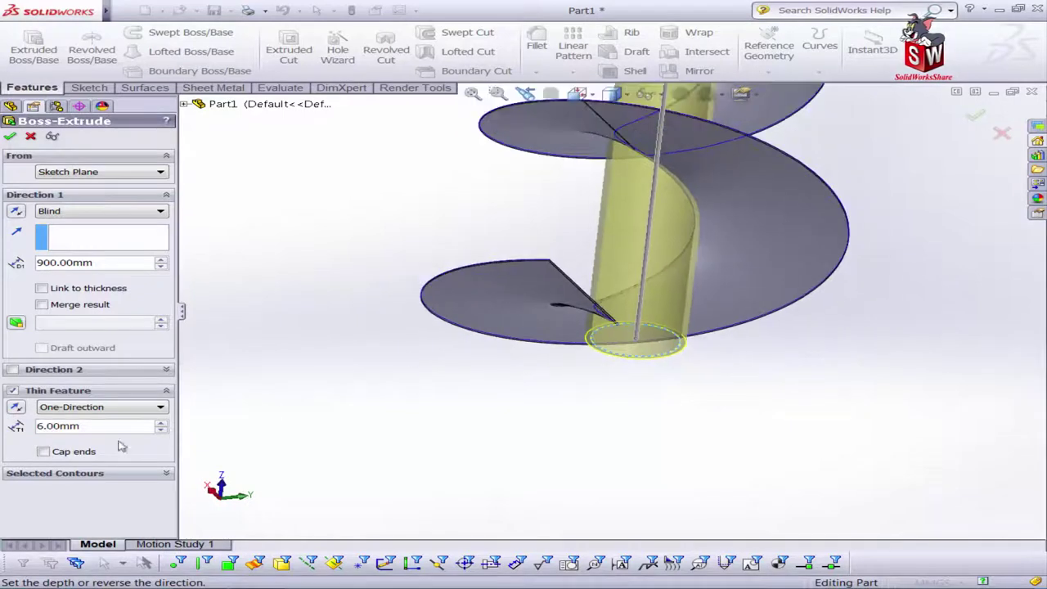
pyautogui.click(16, 408)
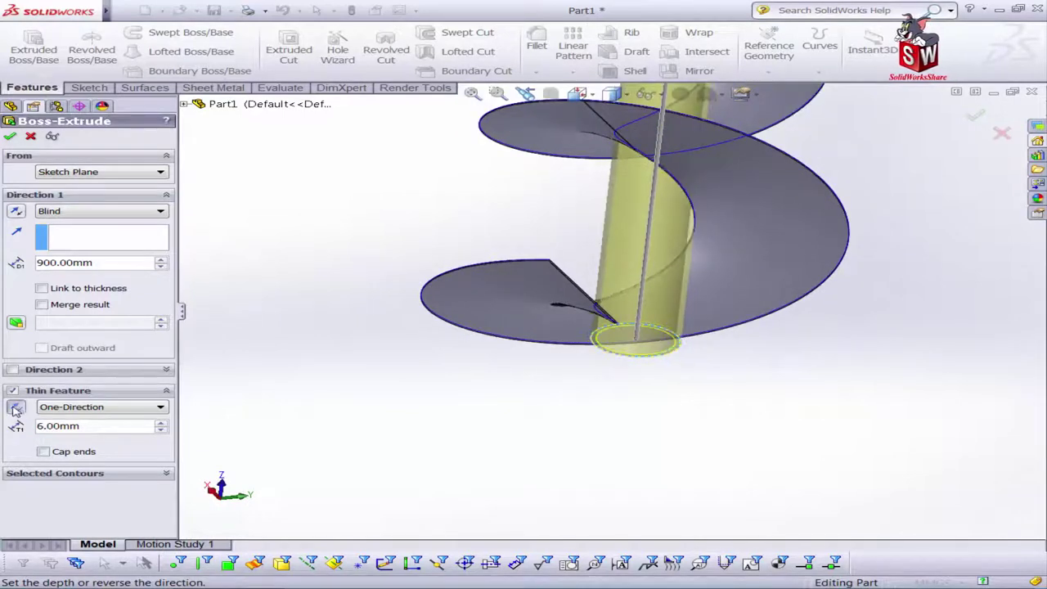
pyautogui.press('f')
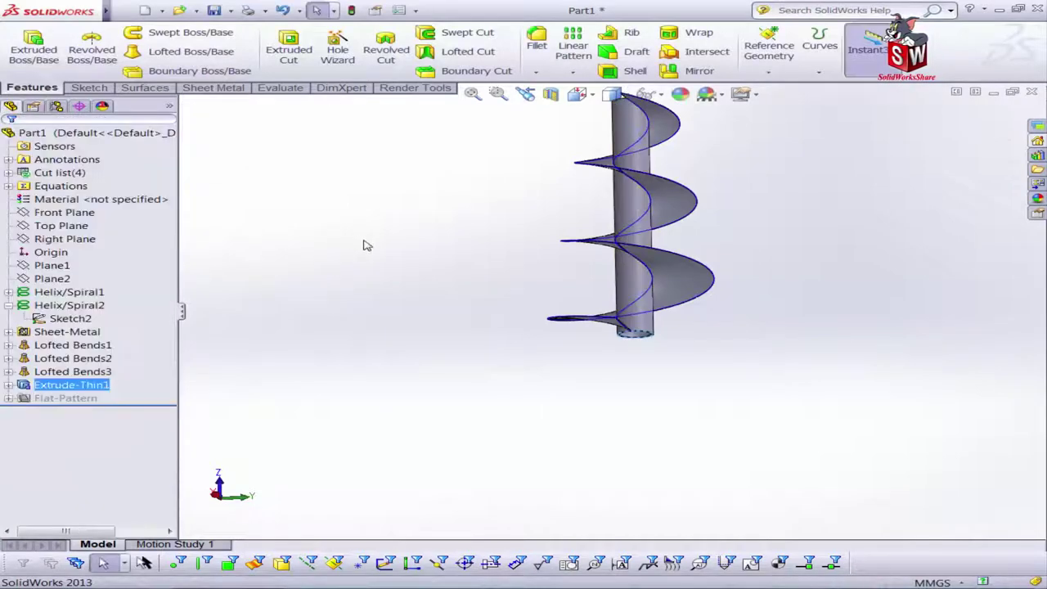
# Hide Helix/Spiral1 and Helix/Spiral2, then inspect the auger from several angles.
pyautogui.moveTo(363, 243)
pyautogui.mouseDown(button='middle')
pyautogui.moveTo(695, 277)
pyautogui.moveTo(690, 260)
pyautogui.moveTo(680, 269)
pyautogui.mouseUp(button='middle')
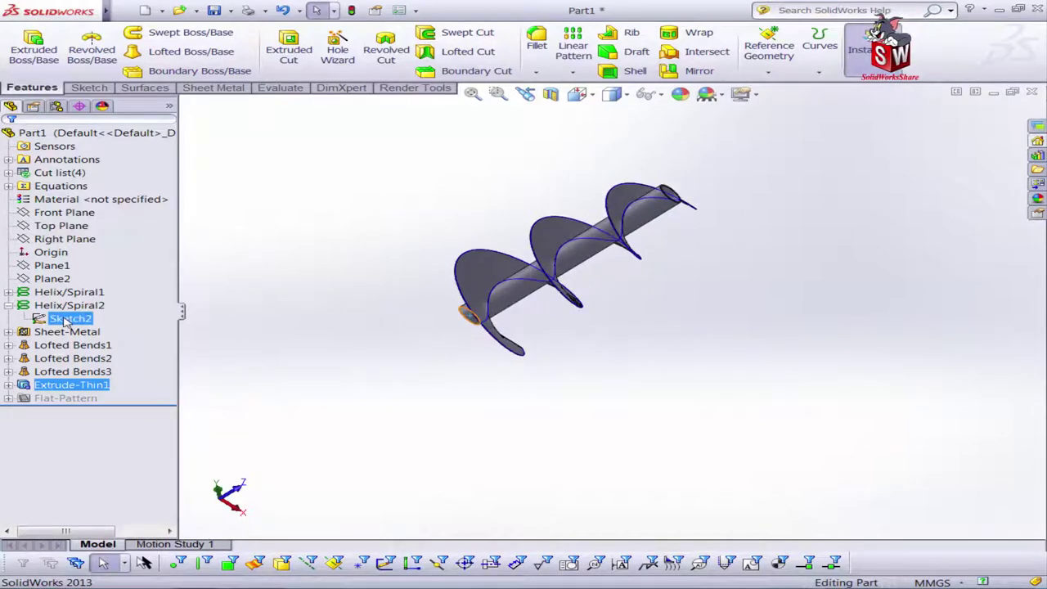
pyautogui.click(55, 295)
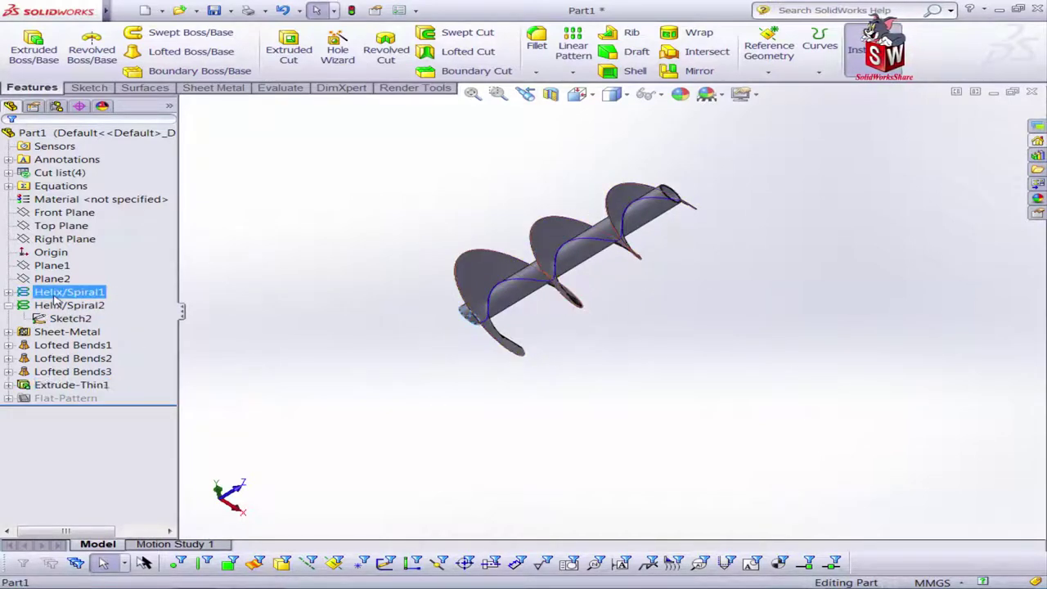
pyautogui.keyDown('ctrl'); pyautogui.click(57, 305); pyautogui.keyUp('ctrl')
pyautogui.click(70, 285)
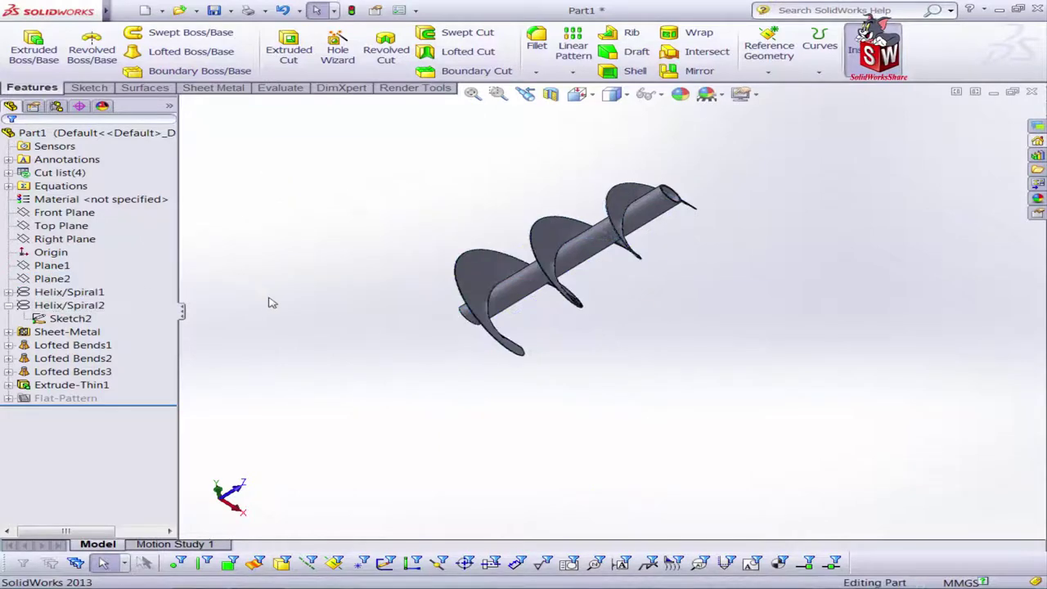
pyautogui.moveTo(273, 303)
pyautogui.mouseDown(button='middle')
pyautogui.moveTo(743, 331)
pyautogui.moveTo(687, 377)
pyautogui.moveTo(689, 344)
pyautogui.moveTo(614, 390)
pyautogui.moveTo(715, 324)
pyautogui.moveTo(754, 387)
pyautogui.moveTo(778, 338)
pyautogui.mouseUp(button='middle')
pyautogui.moveTo(660, 216)
pyautogui.mouseDown(button='middle')
pyautogui.moveTo(624, 189)
pyautogui.moveTo(586, 285)
pyautogui.moveTo(537, 201)
pyautogui.moveTo(531, 300)
pyautogui.moveTo(488, 368)
pyautogui.moveTo(561, 300)
pyautogui.moveTo(625, 325)
pyautogui.moveTo(711, 273)
pyautogui.moveTo(769, 262)
pyautogui.moveTo(738, 303)
pyautogui.moveTo(724, 245)
pyautogui.mouseUp(button='middle')
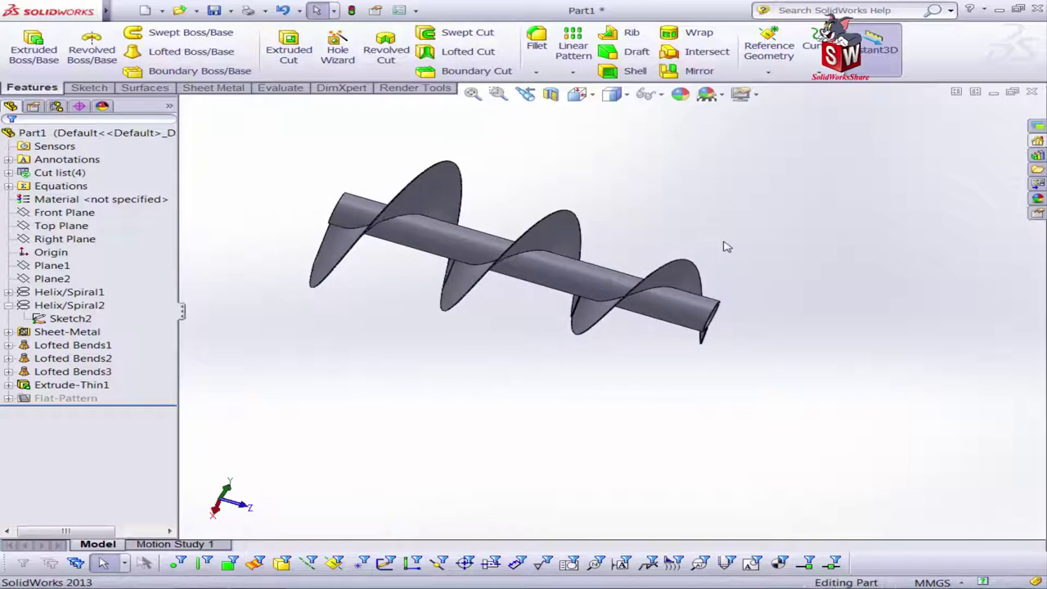
pyautogui.moveTo(595, 335)
pyautogui.mouseDown(button='middle')
pyautogui.moveTo(589, 323)
pyautogui.moveTo(603, 344)
pyautogui.mouseUp(button='middle')
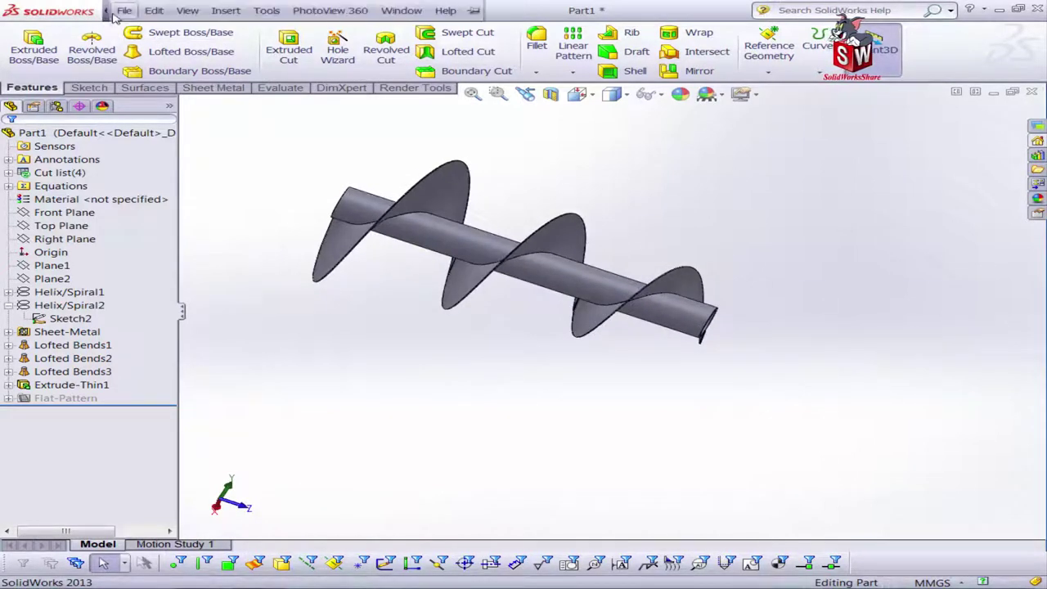
# Save the part via File > Save as 'Tapered helical screw flight.SLDPRT'.
pyautogui.click(124, 10)
pyautogui.click(147, 128)
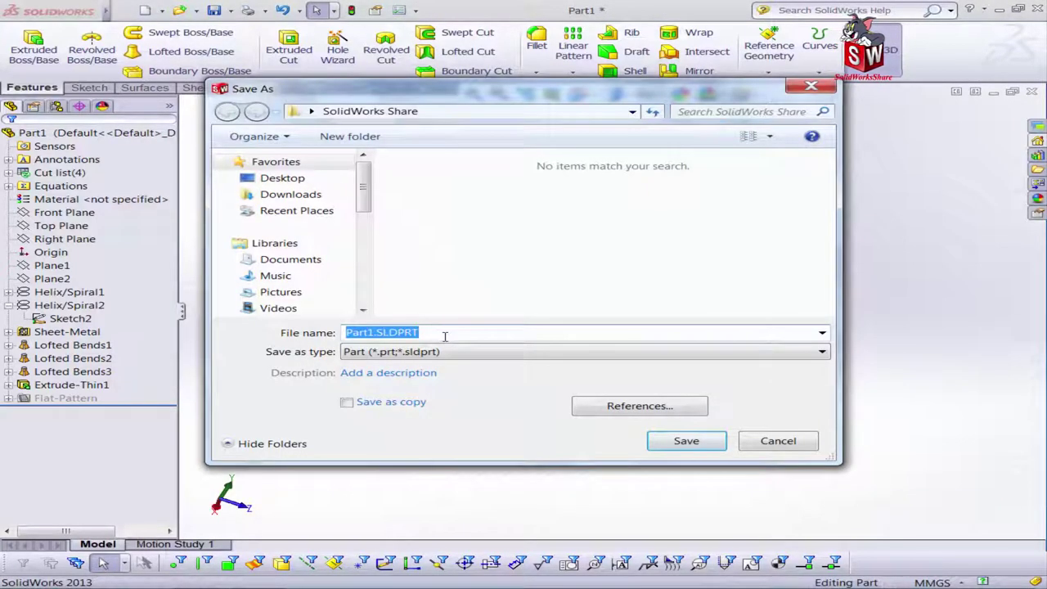
pyautogui.write('Tapered helical screw flight')
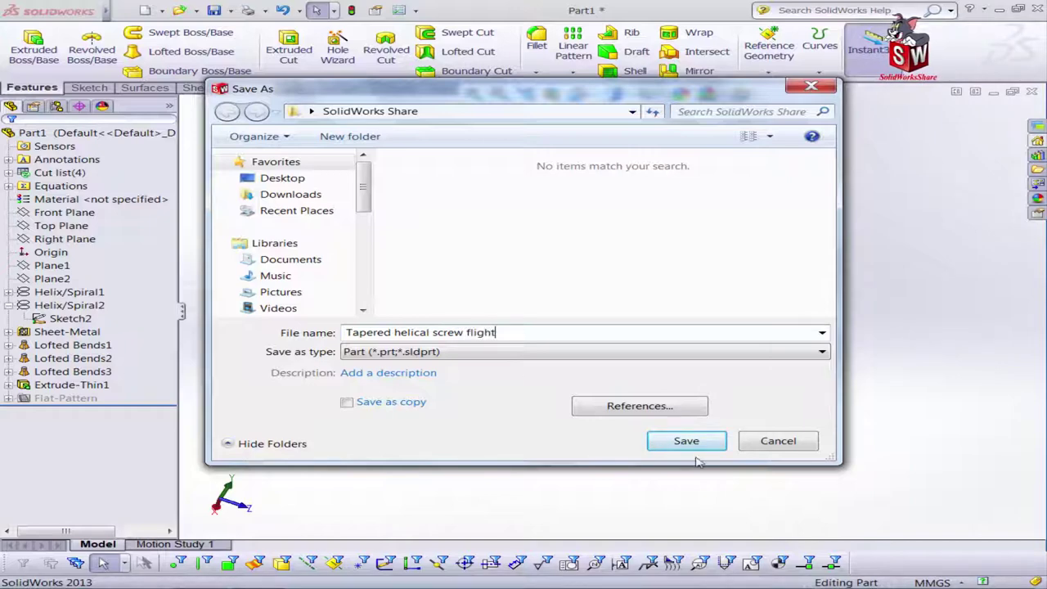
pyautogui.click(686, 441)
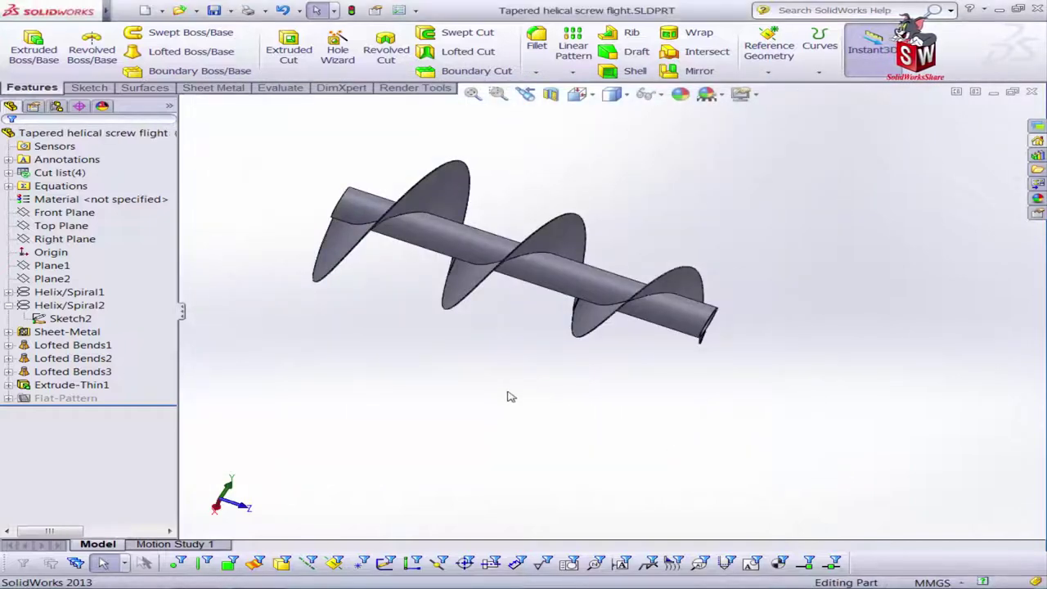
# Hide the Extrude-Thin1 pipe body and view the bare screw flight from oblique angles.
pyautogui.moveTo(507, 397)
pyautogui.mouseDown(button='middle')
pyautogui.moveTo(510, 309)
pyautogui.moveTo(458, 346)
pyautogui.moveTo(496, 327)
pyautogui.moveTo(467, 342)
pyautogui.moveTo(494, 341)
pyautogui.mouseUp(button='middle')
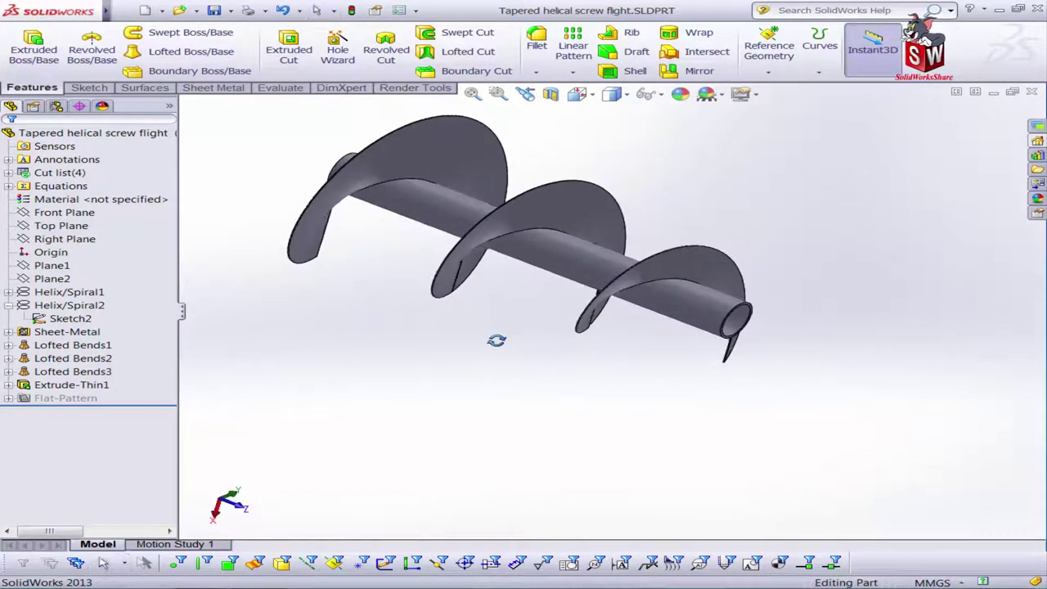
pyautogui.rightClick(554, 262)
pyautogui.moveTo(554, 262)
pyautogui.mouseDown(button='middle')
pyautogui.moveTo(479, 341)
pyautogui.moveTo(530, 235)
pyautogui.moveTo(503, 328)
pyautogui.mouseUp(button='middle')
pyautogui.rightClick(604, 267)
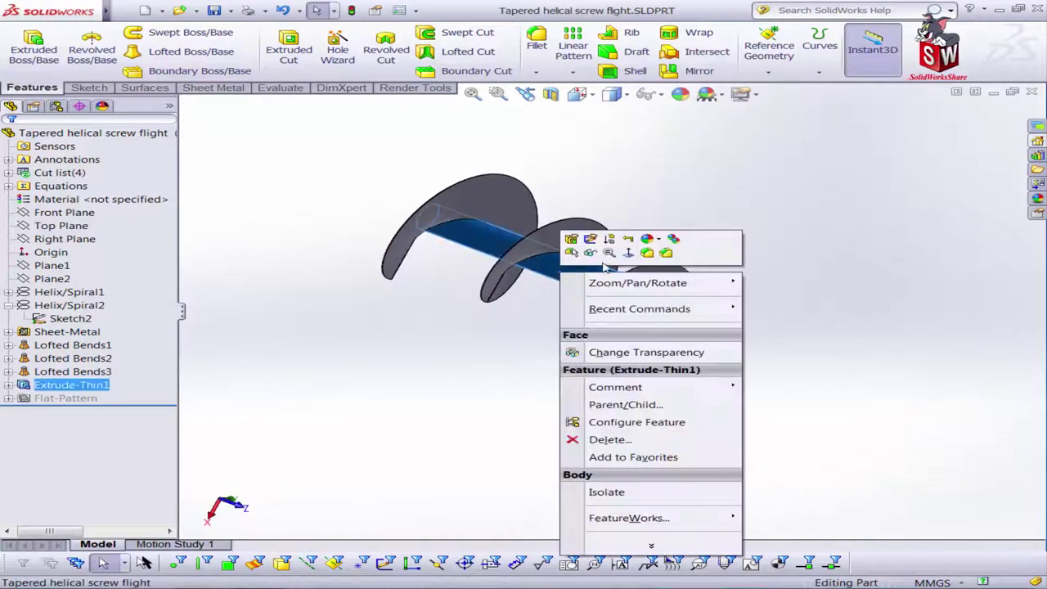
pyautogui.press('Escape')
pyautogui.press('Escape')
pyautogui.moveTo(598, 263)
pyautogui.mouseDown(button='middle')
pyautogui.moveTo(554, 304)
pyautogui.moveTo(592, 215)
pyautogui.moveTo(543, 250)
pyautogui.moveTo(619, 238)
pyautogui.moveTo(535, 291)
pyautogui.mouseUp(button='middle')
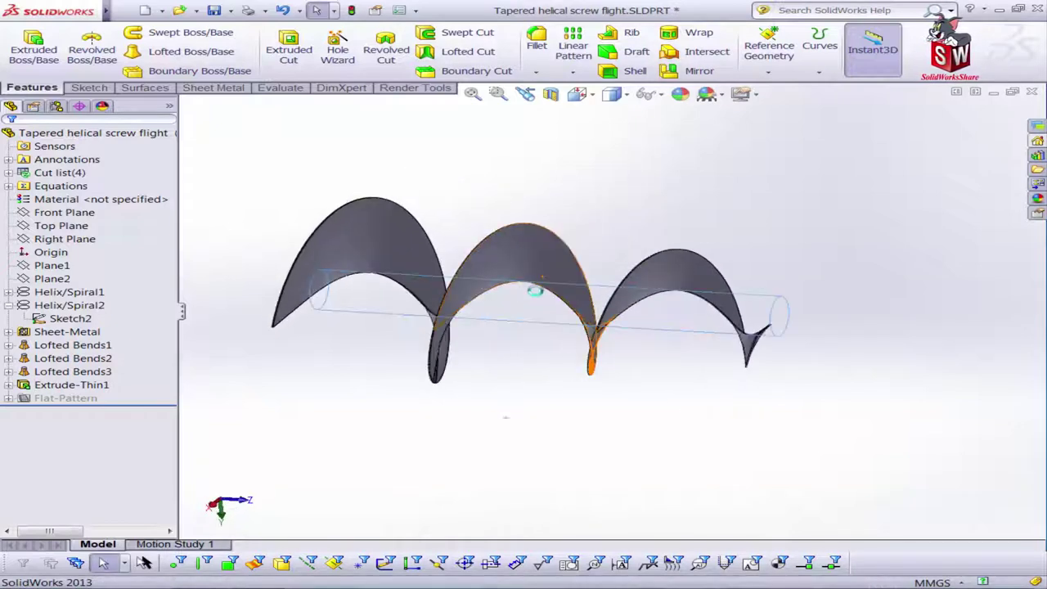
pyautogui.moveTo(498, 335)
pyautogui.mouseDown(button='middle')
pyautogui.moveTo(497, 355)
pyautogui.moveTo(552, 292)
pyautogui.moveTo(545, 229)
pyautogui.mouseUp(button='middle')
pyautogui.moveTo(683, 389); pyautogui.dragTo(676, 402, button='middle')
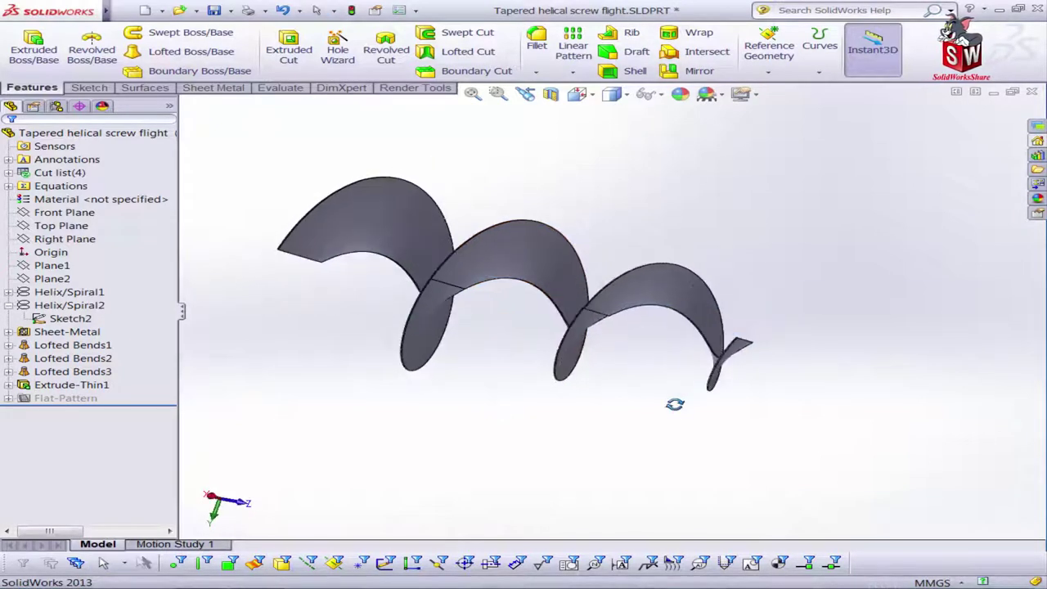
# Select the first flight face, dismiss its shortcut menu, and bring up the Sheet Metal commands.
pyautogui.click(402, 237)
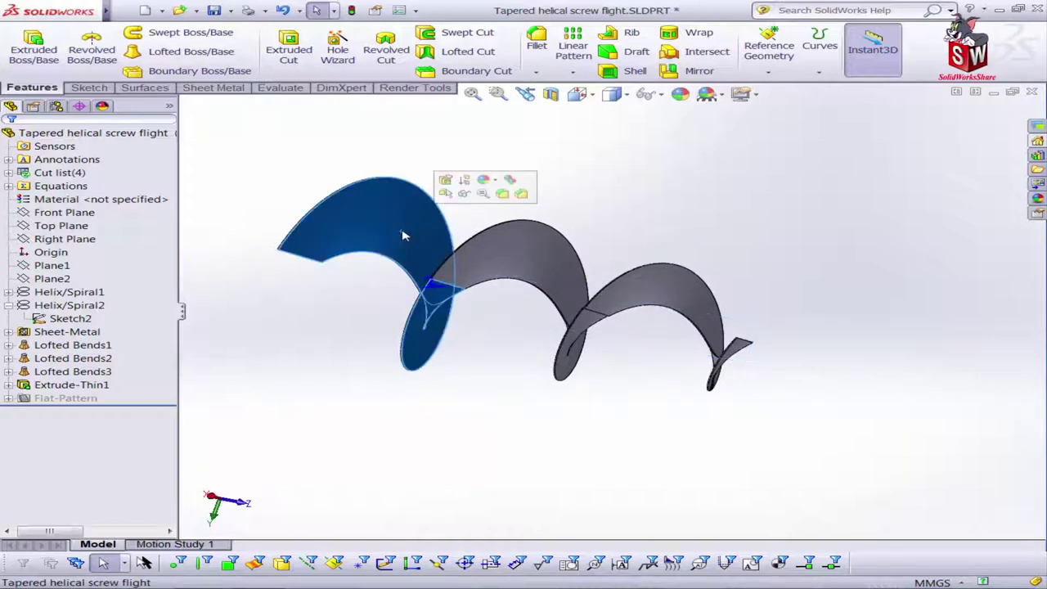
pyautogui.rightClick(403, 237)
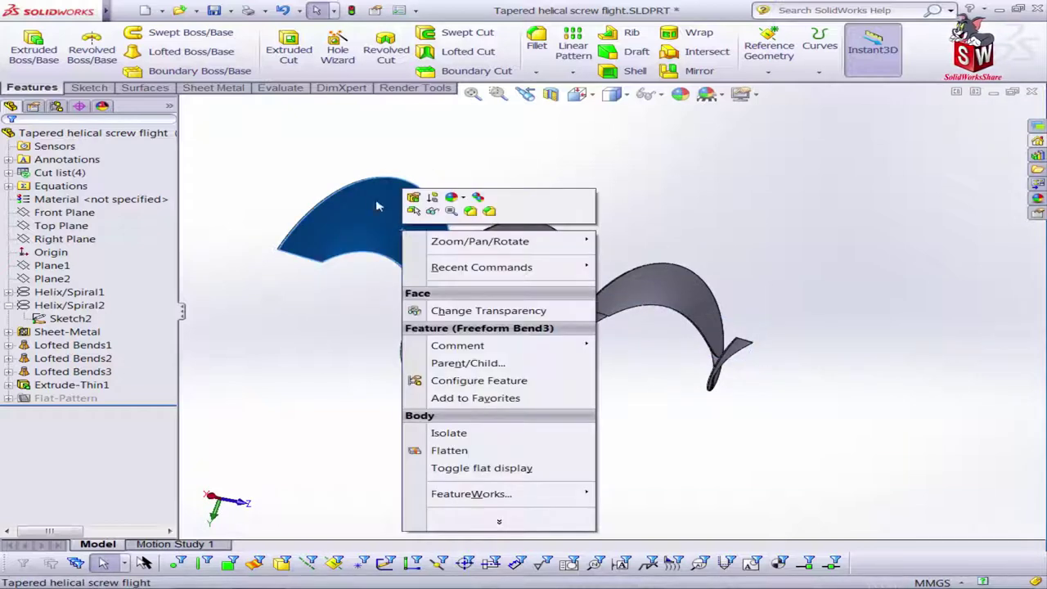
pyautogui.click(367, 157)
pyautogui.click(368, 156)
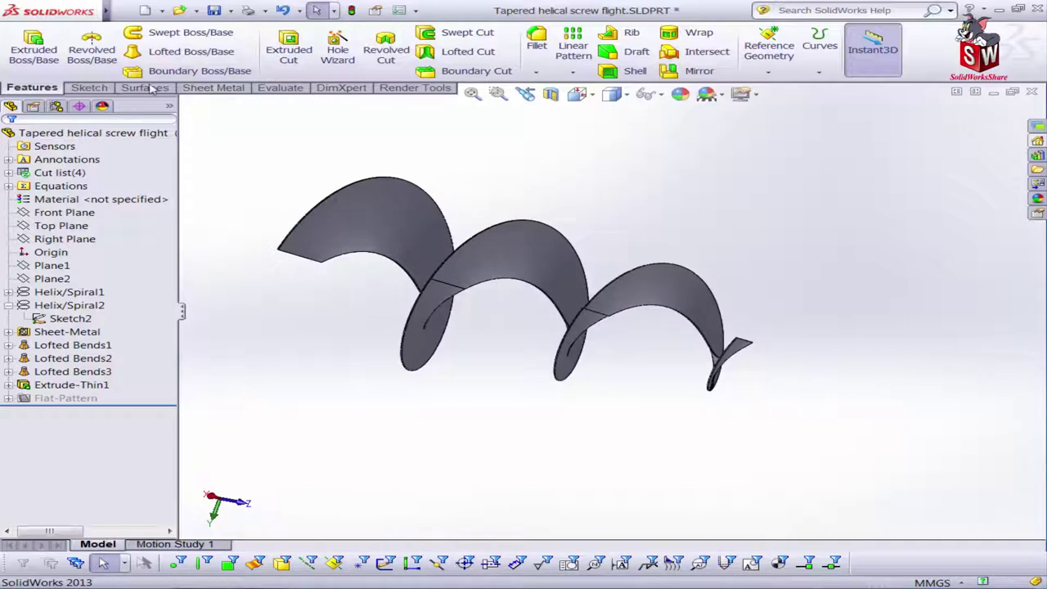
pyautogui.click(213, 87)
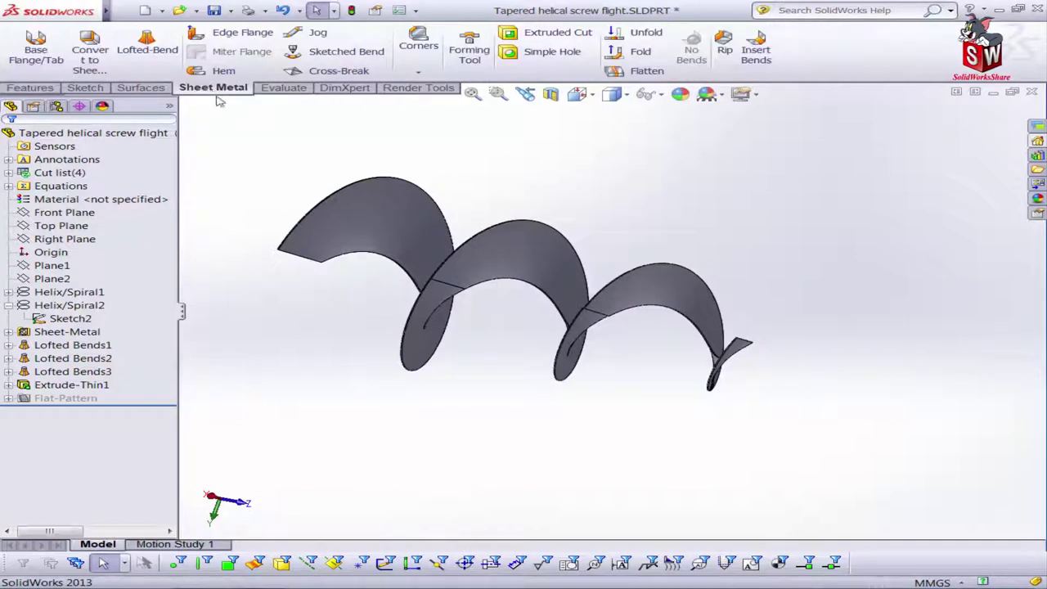
# Flatten the first flight turn and view the C-shaped flat pattern normal to its face.
pyautogui.click(402, 200)
pyautogui.click(639, 70)
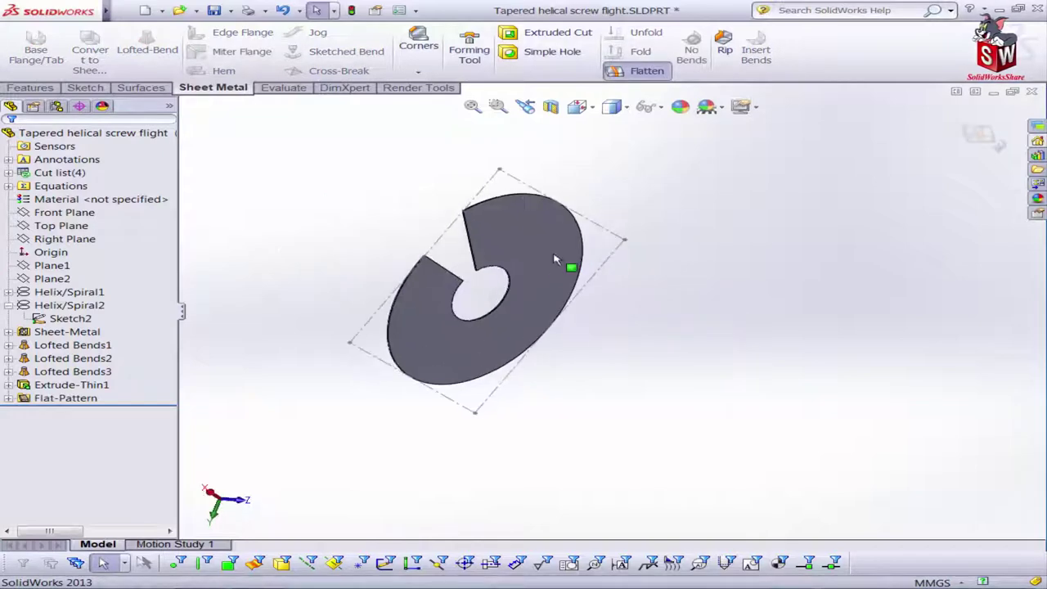
pyautogui.click(548, 262)
pyautogui.hotkey('ctrl', '8')
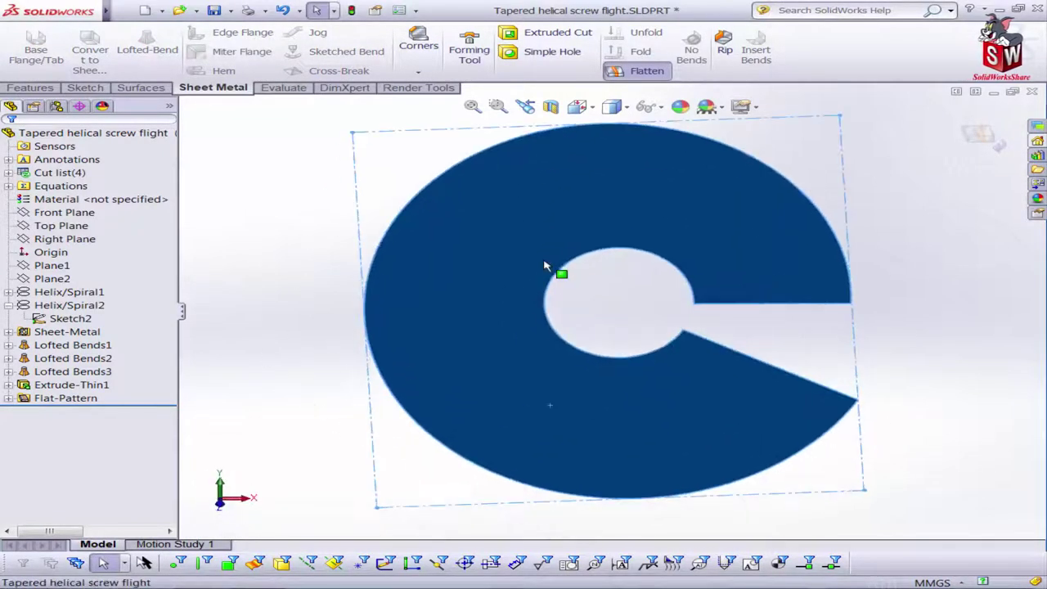
pyautogui.click(939, 300)
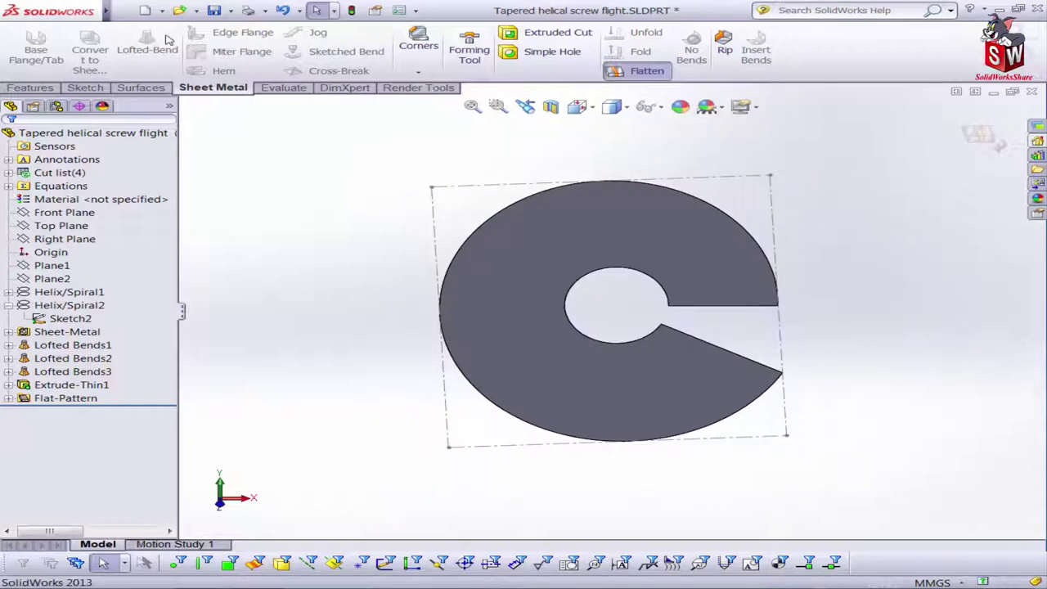
pyautogui.click(121, 11)
# Save the flat pattern as DWG named 'Flat pattern 1 - Tapered helical screw flight.DWG'.
pyautogui.click(164, 145)
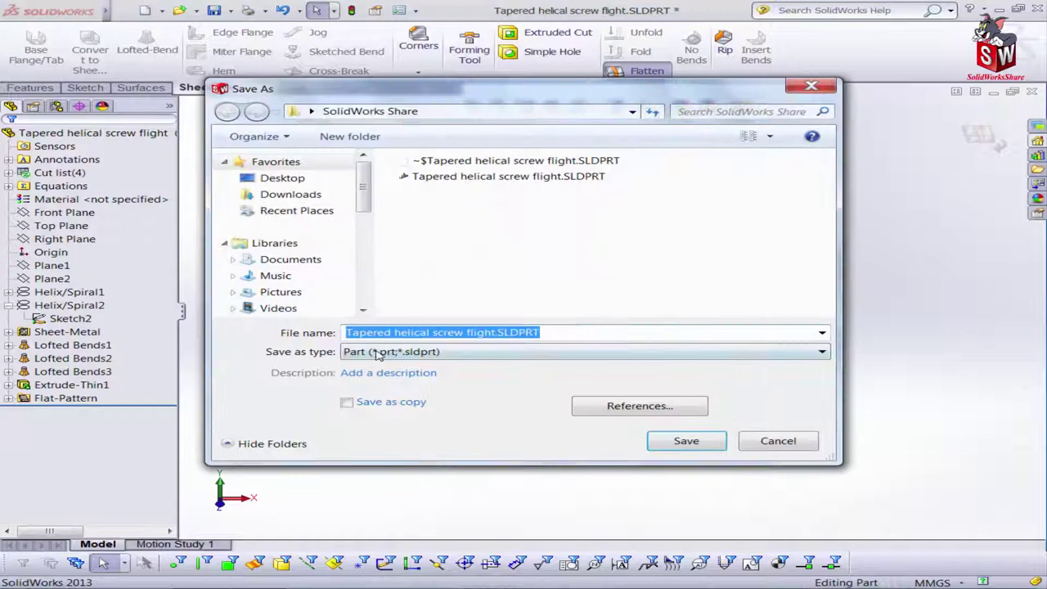
pyautogui.click(378, 354)
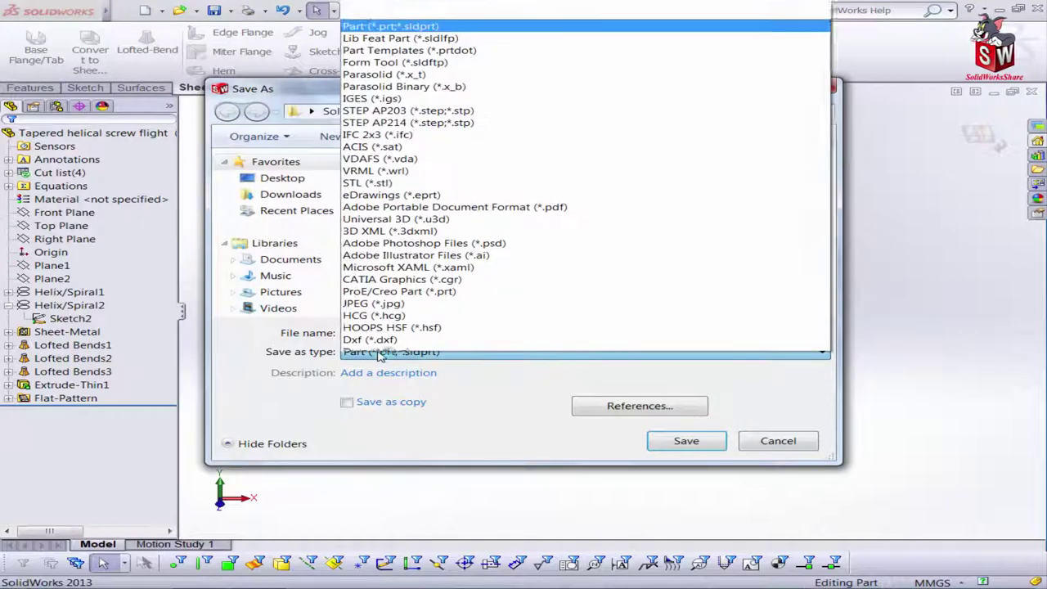
pyautogui.scroll(-1, 383, 352)
pyautogui.click(372, 332)
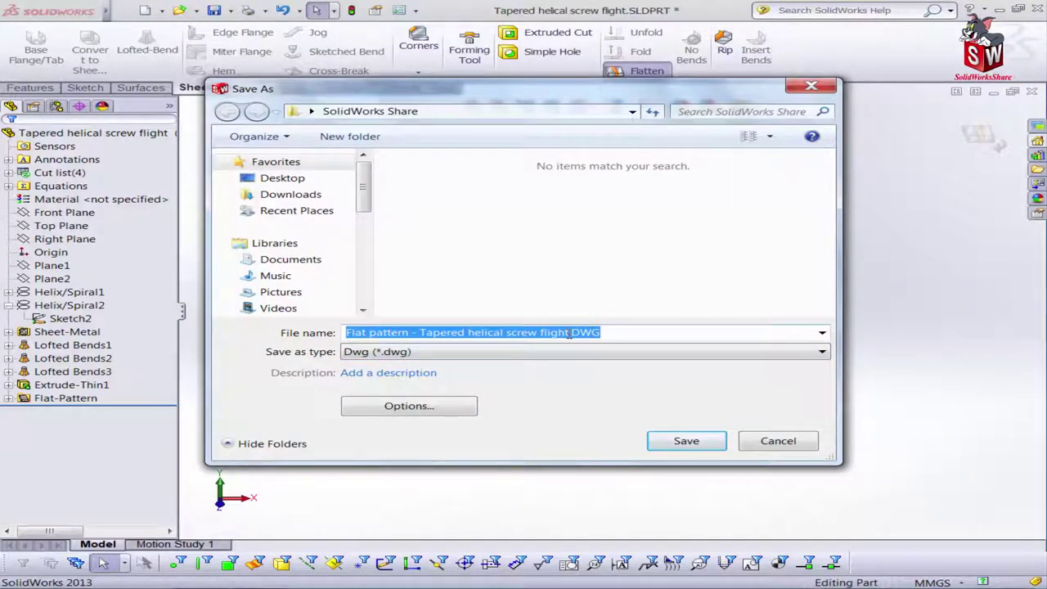
pyautogui.click(420, 332)
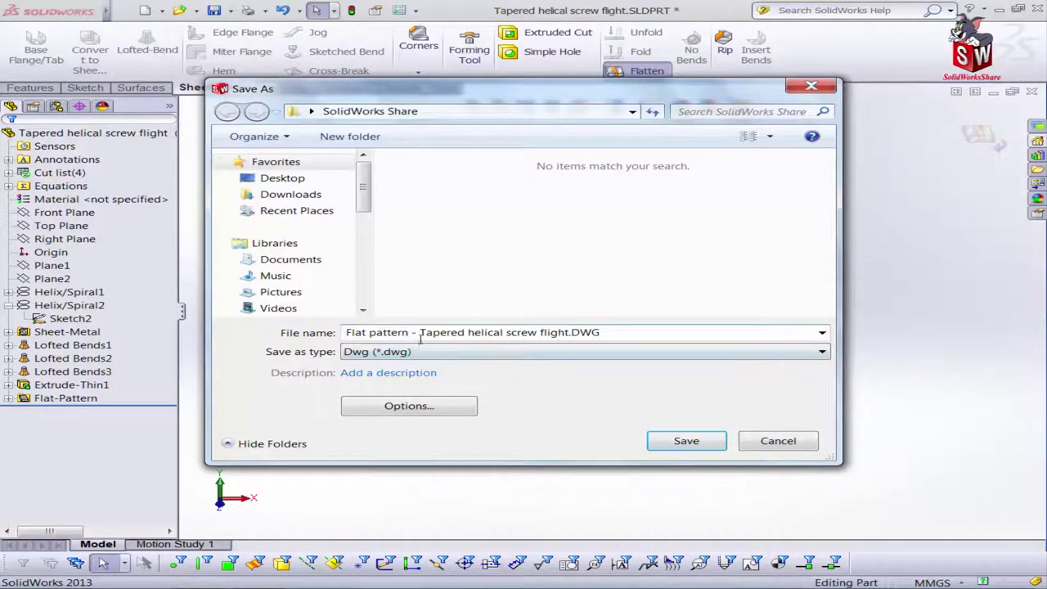
pyautogui.write('1')
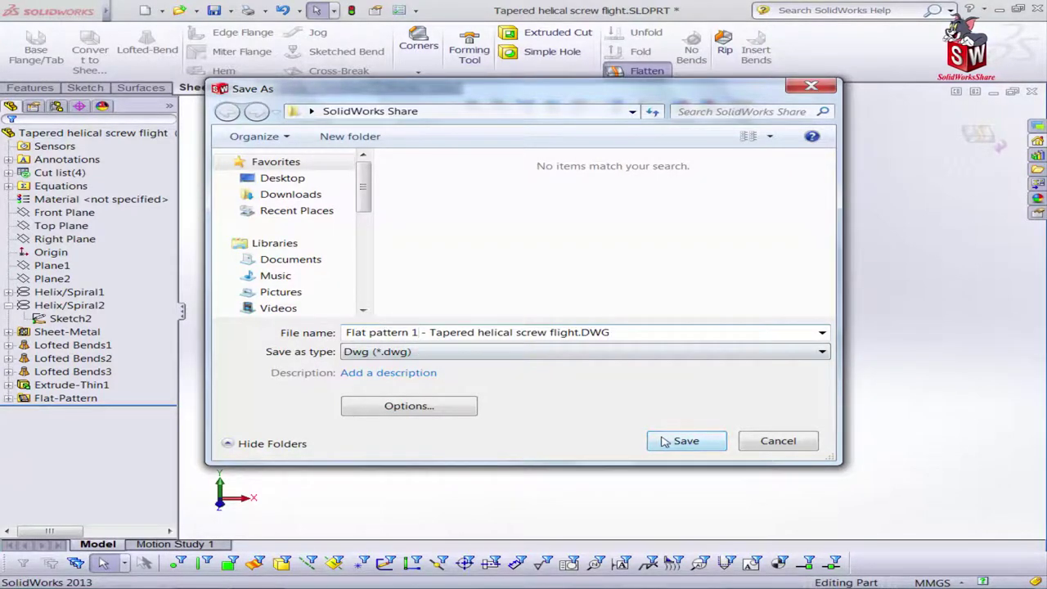
pyautogui.click(665, 441)
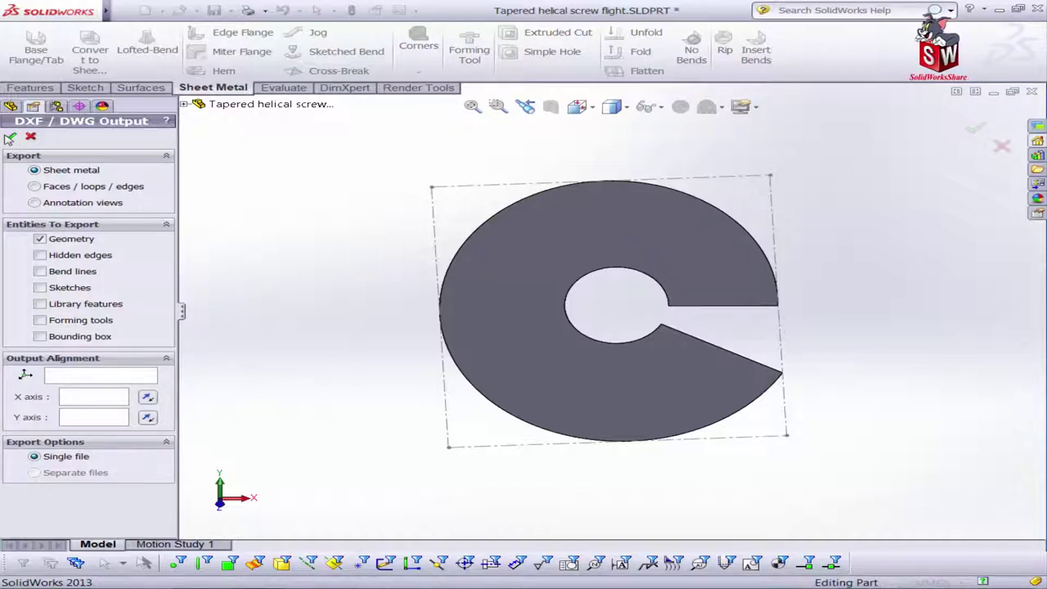
# Accept the DXF/DWG output settings and save the cleaned-up C-shaped outline as a DWG file.
pyautogui.click(9, 136)
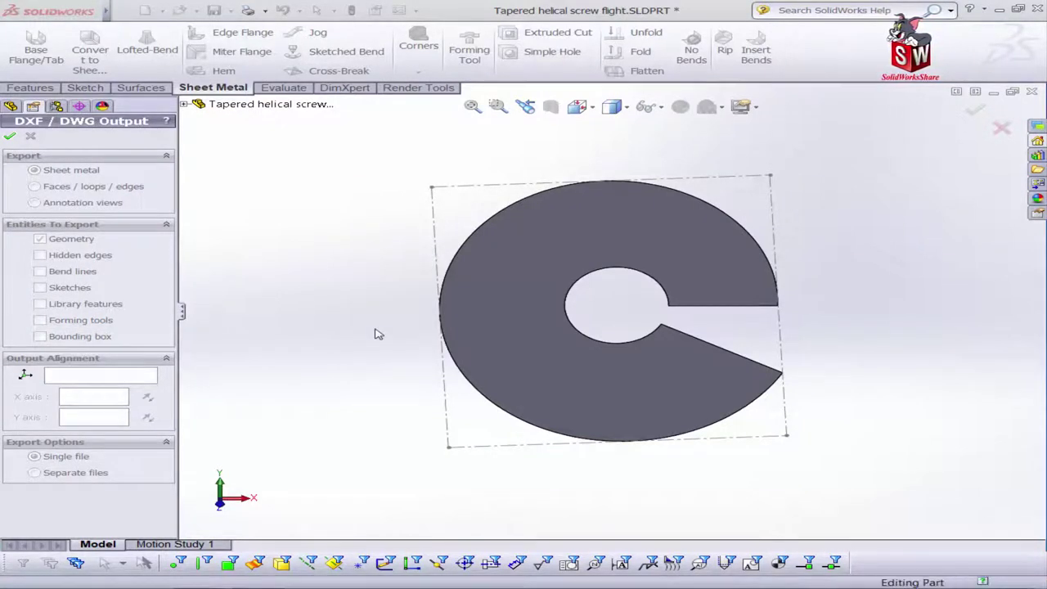
pyautogui.press('Return')
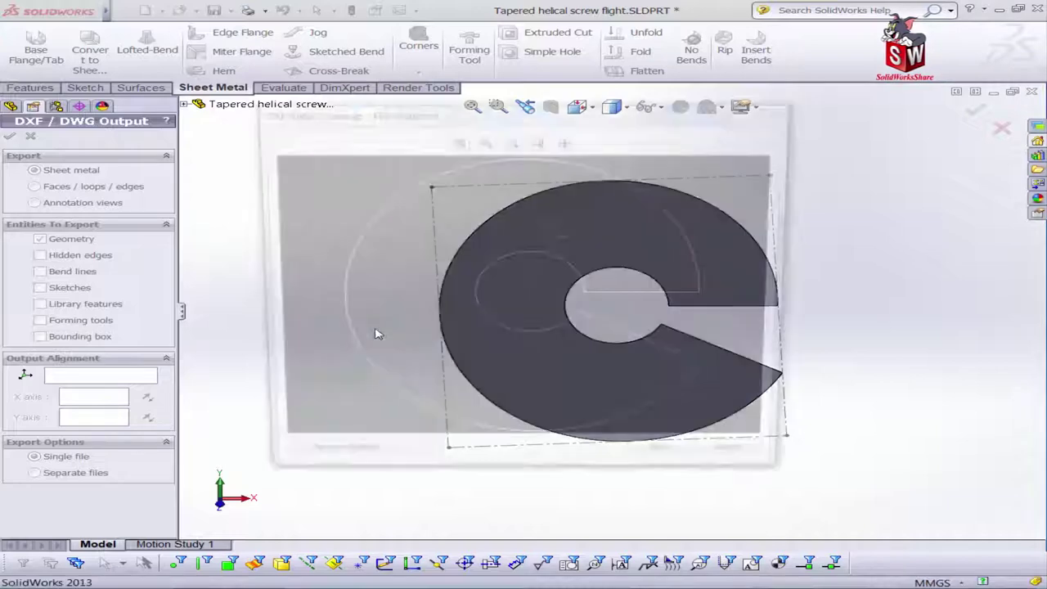
pyautogui.scroll(2, 528, 301)
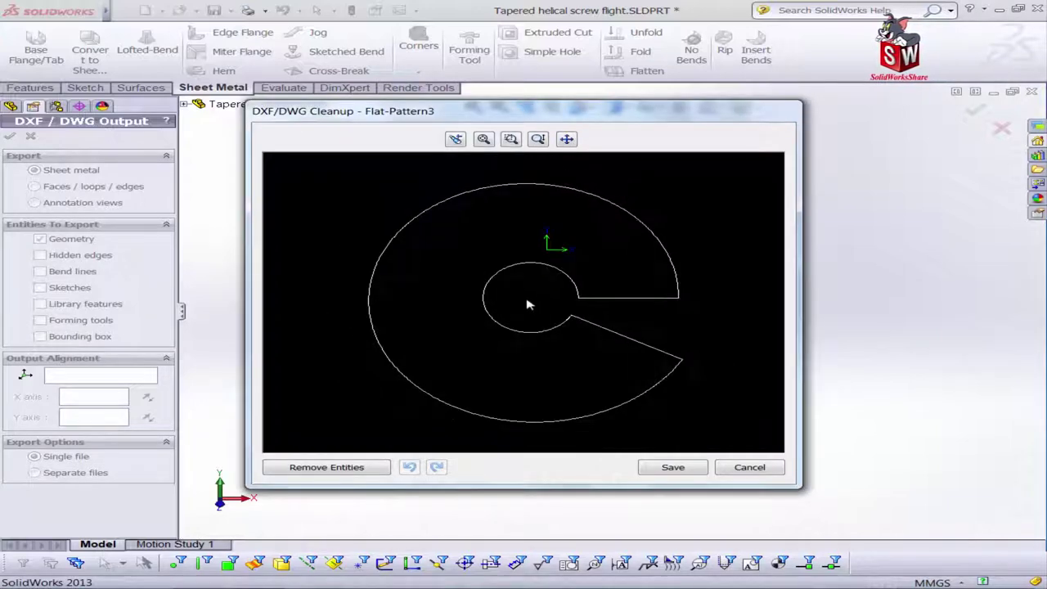
pyautogui.scroll(1, 540, 301)
pyautogui.scroll(1, 543, 300)
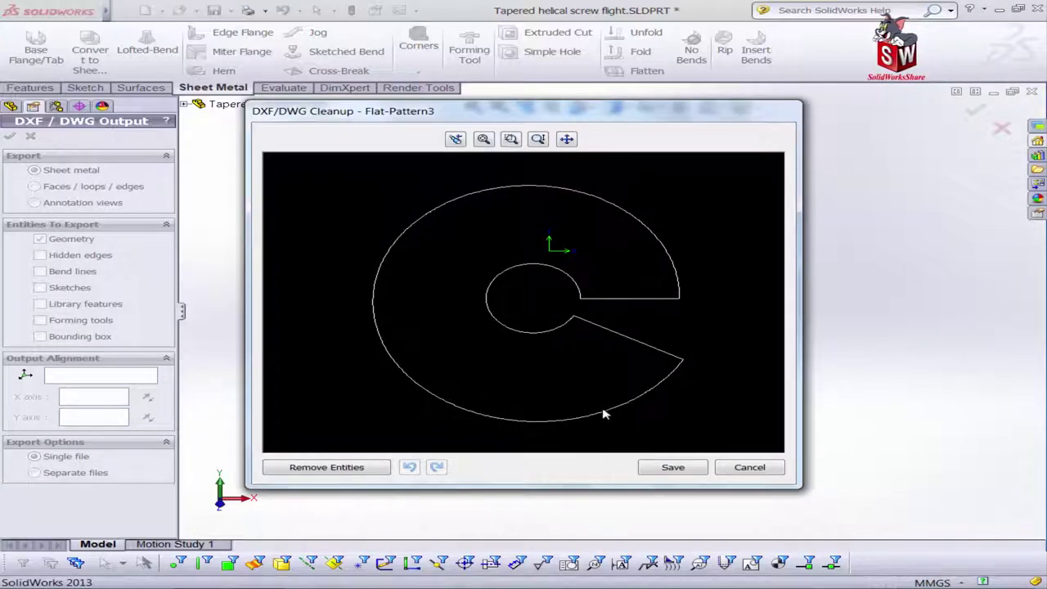
pyautogui.click(665, 470)
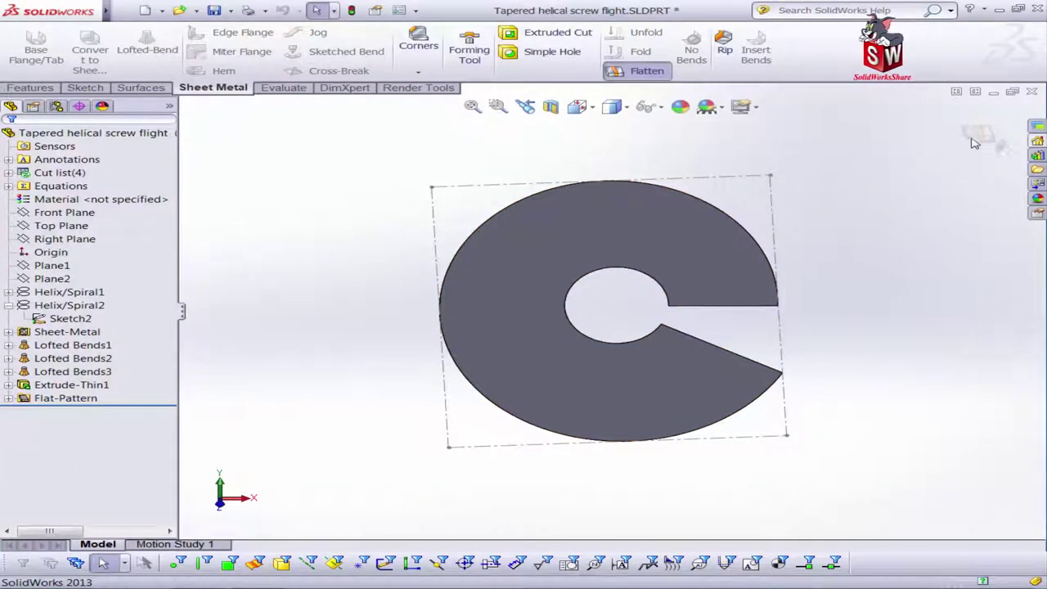
# Toggle the flat pattern and turn its face square to the view with Normal To.
pyautogui.click(979, 136)
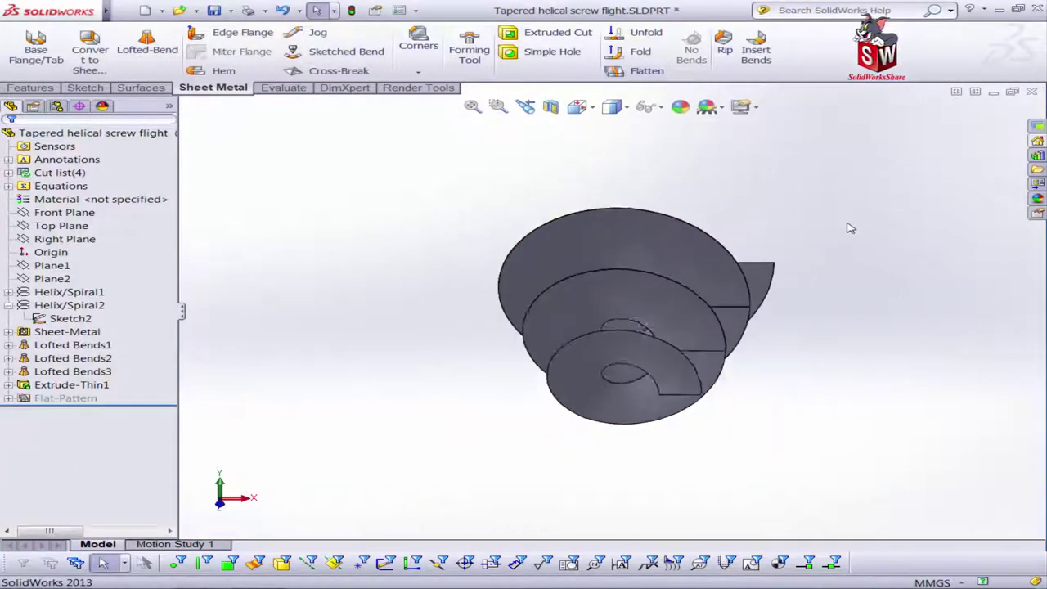
pyautogui.moveTo(851, 229)
pyautogui.mouseDown(button='middle')
pyautogui.moveTo(905, 155)
pyautogui.moveTo(712, 304)
pyautogui.moveTo(562, 317)
pyautogui.mouseUp(button='middle')
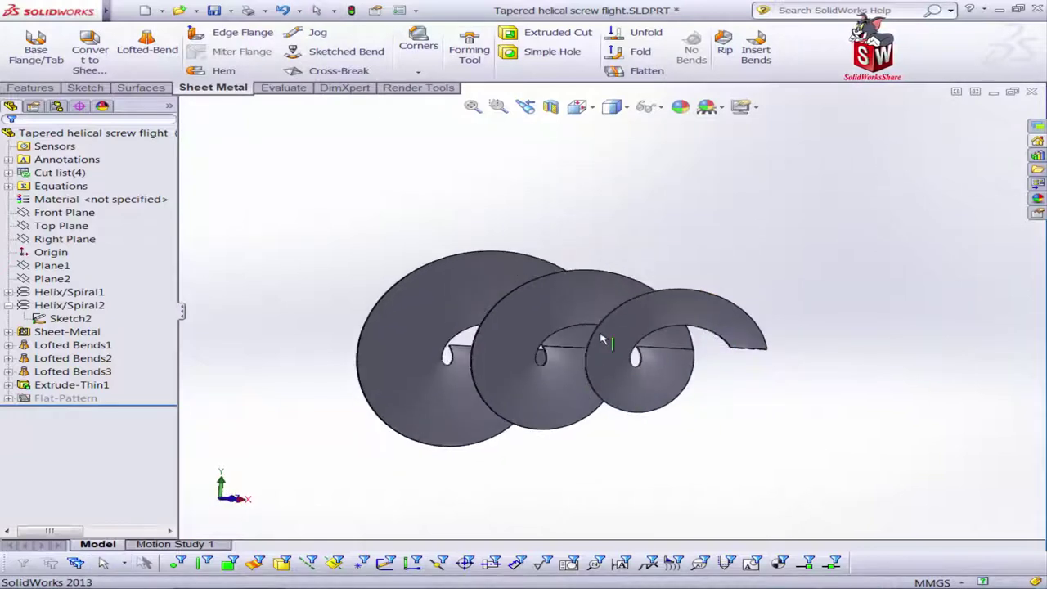
pyautogui.click(561, 318)
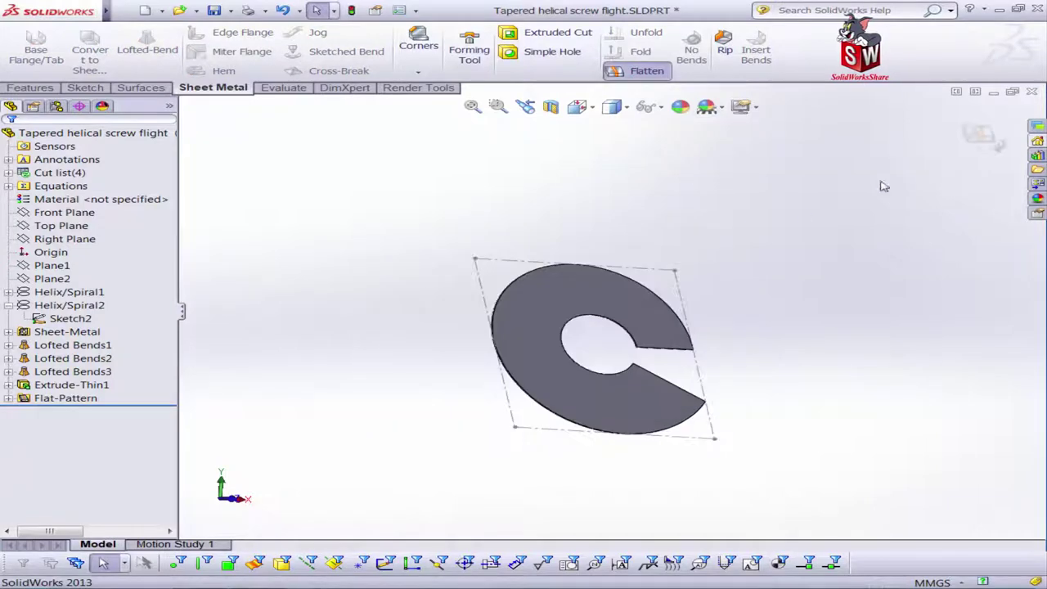
pyautogui.click(651, 305)
pyautogui.hotkey('ctrl', '8')
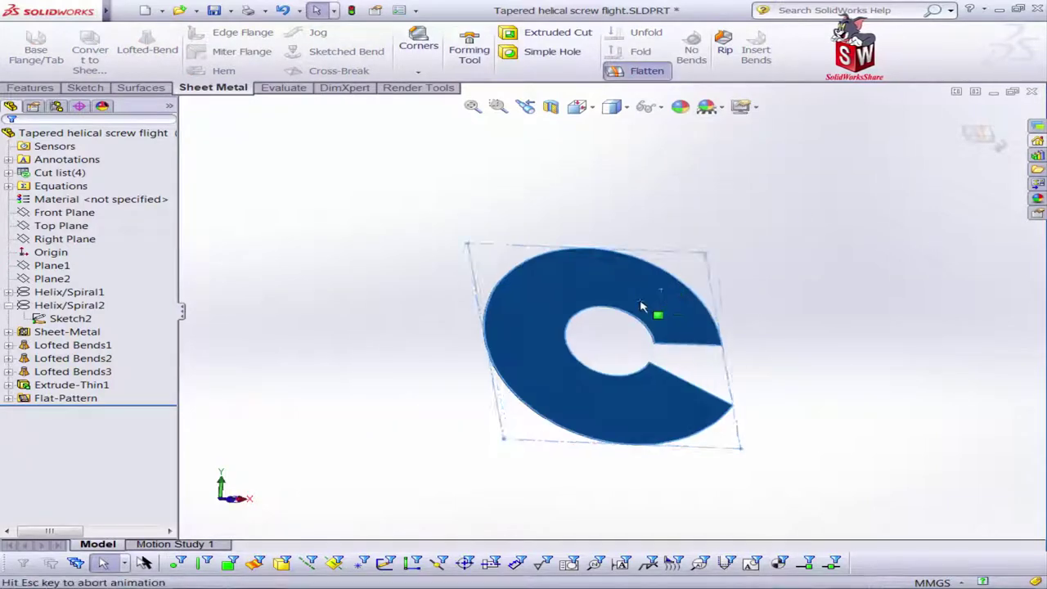
pyautogui.click(319, 211)
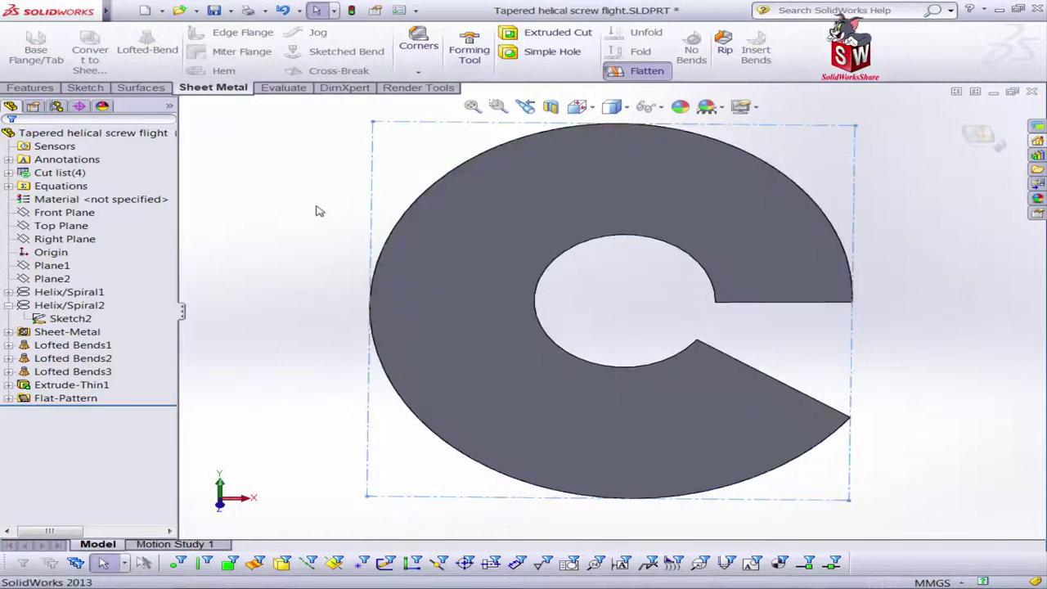
# Save the flat pattern as 'Flat pattern - Tapered helical screw flight.DXF', then switch Flatten off.
pyautogui.click(124, 10)
pyautogui.click(172, 145)
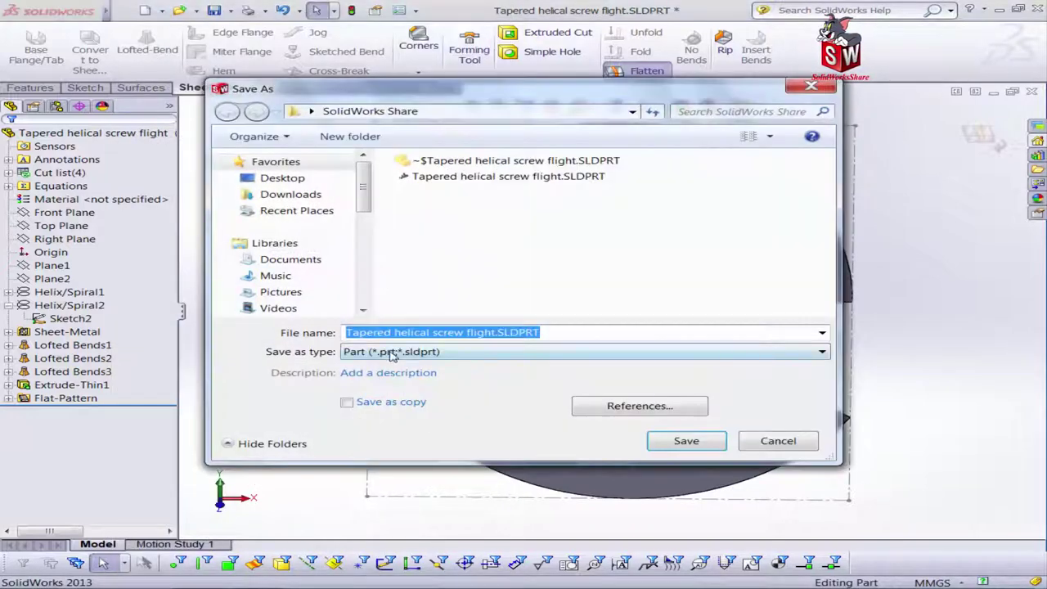
pyautogui.click(392, 351)
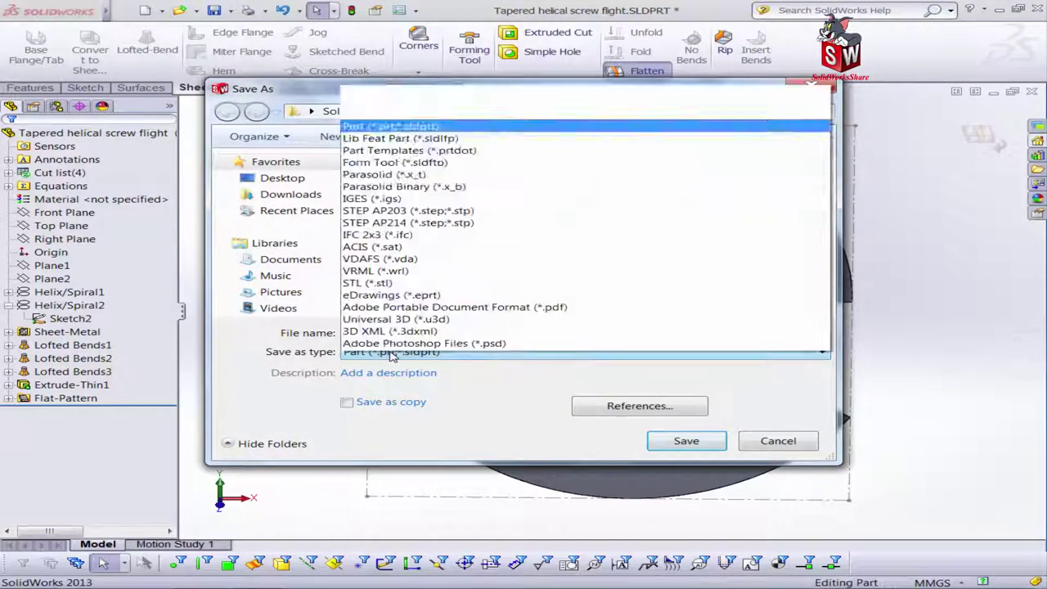
pyautogui.click(374, 321)
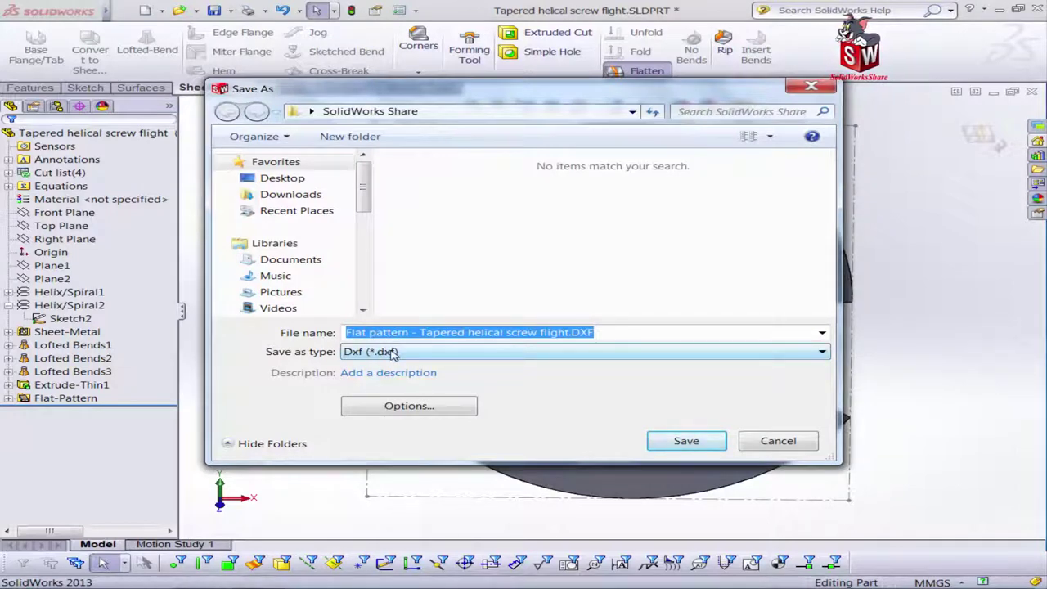
pyautogui.click(767, 446)
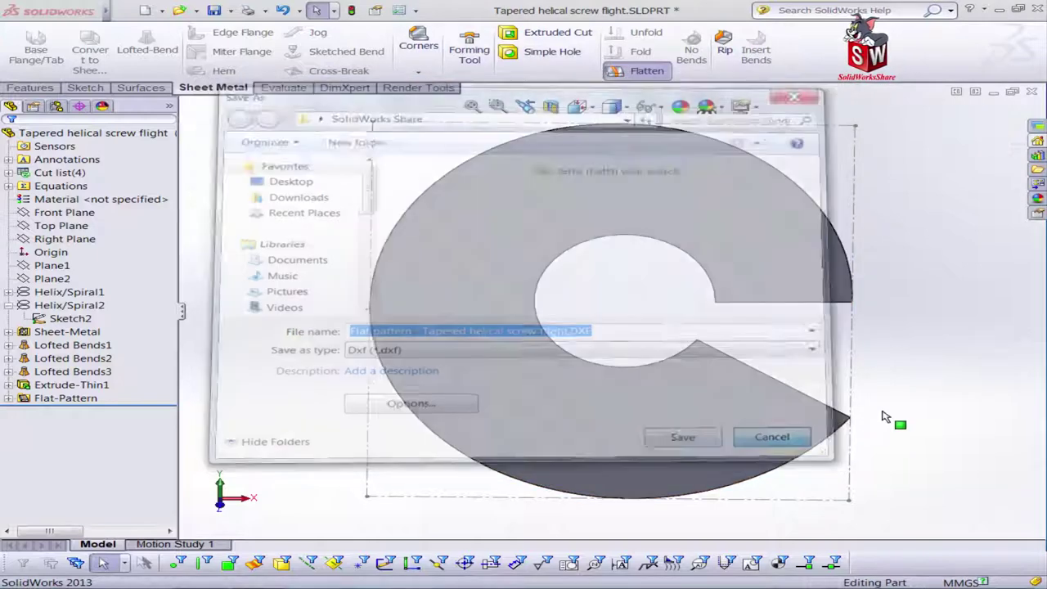
pyautogui.click(978, 134)
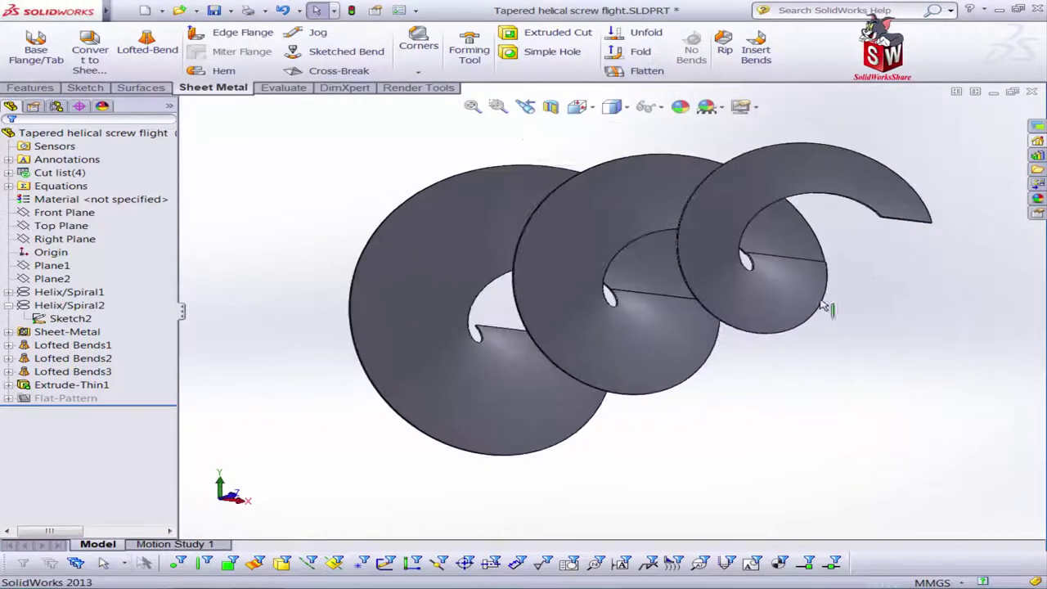
# Show the hidden Extrude-Thin1 pipe body and orbit to view the flight wound around it.
pyautogui.moveTo(502, 325)
pyautogui.mouseDown(button='middle')
pyautogui.moveTo(573, 358)
pyautogui.moveTo(657, 178)
pyautogui.moveTo(524, 251)
pyautogui.mouseUp(button='middle')
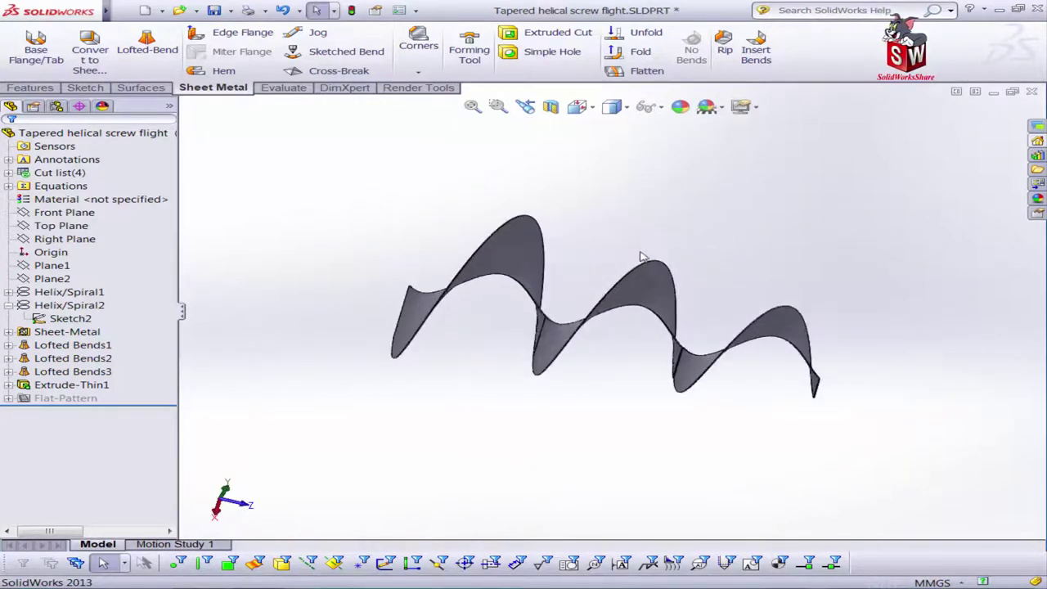
pyautogui.click(523, 251)
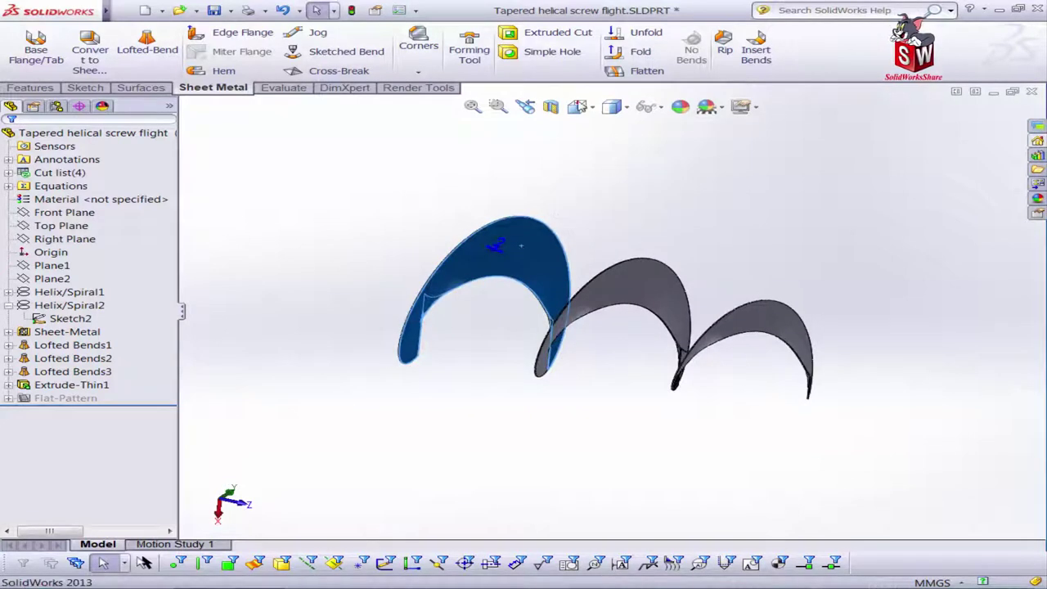
pyautogui.click(30, 87)
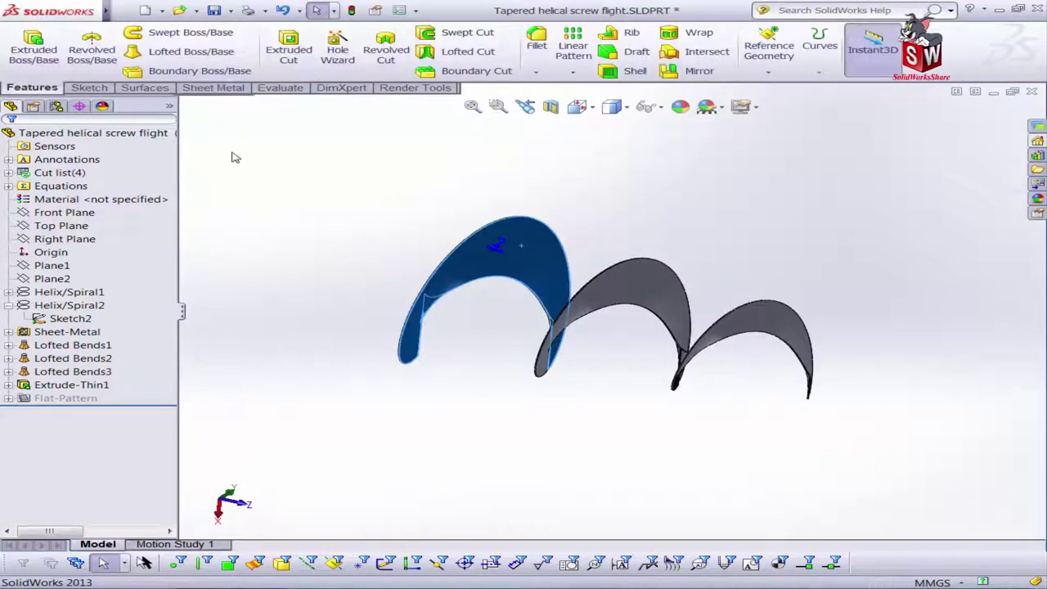
pyautogui.click(246, 176)
pyautogui.scroll(-2, 691, 256)
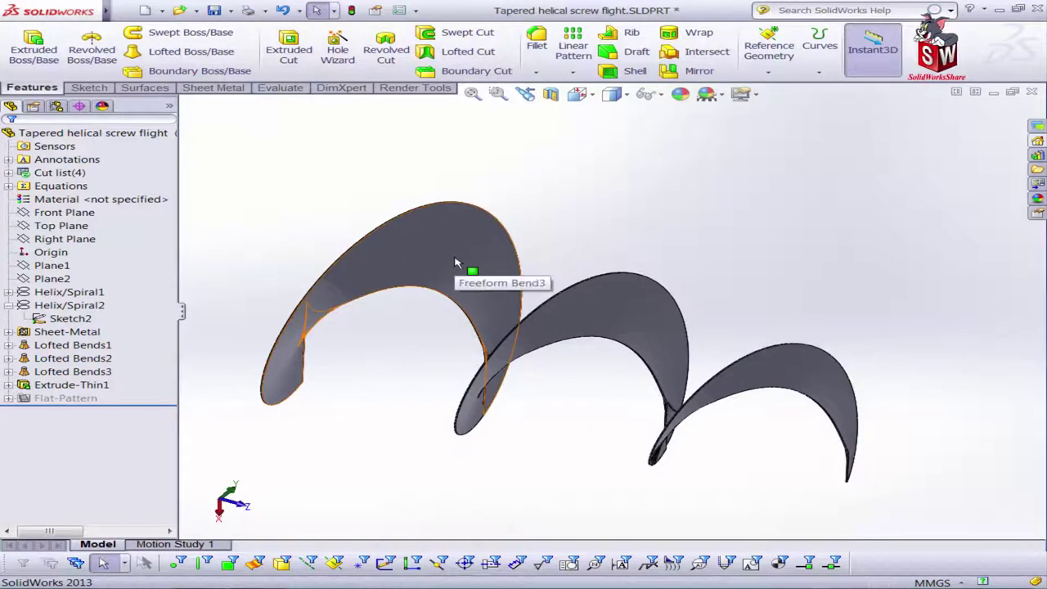
pyautogui.rightClick(59, 383)
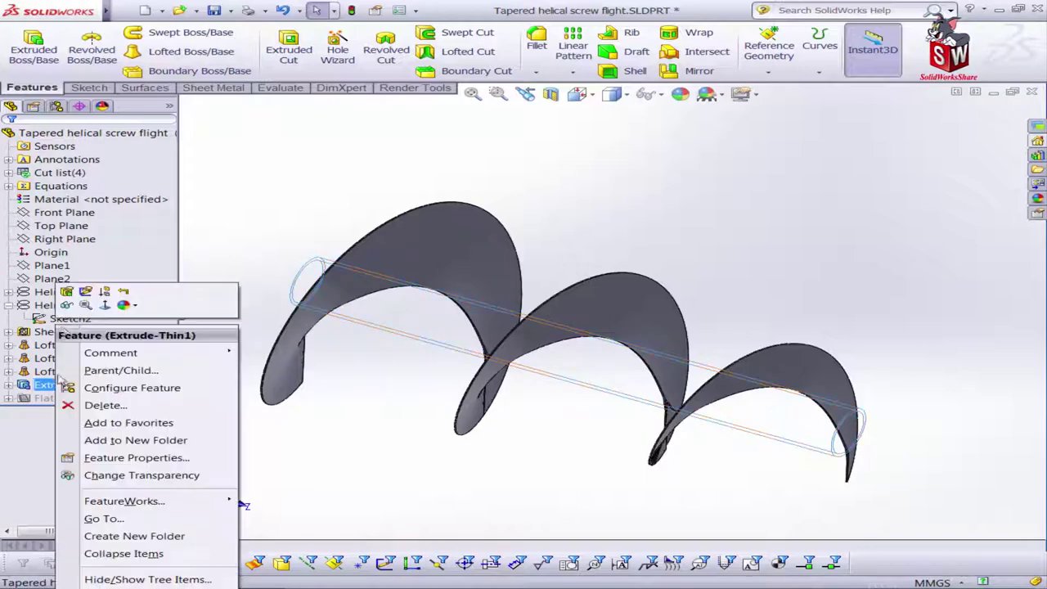
pyautogui.click(67, 305)
pyautogui.moveTo(356, 390)
pyautogui.mouseDown(button='middle')
pyautogui.moveTo(648, 421)
pyautogui.moveTo(630, 446)
pyautogui.mouseUp(button='middle')
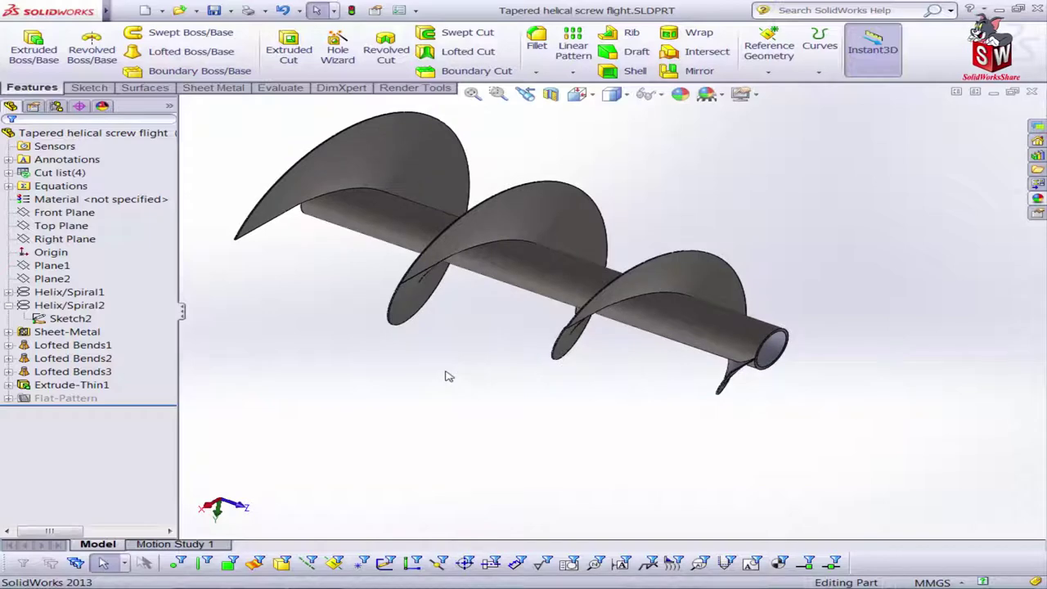
pyautogui.moveTo(448, 377)
pyautogui.mouseDown(button='middle')
pyautogui.moveTo(497, 435)
pyautogui.moveTo(658, 226)
pyautogui.moveTo(619, 306)
pyautogui.mouseUp(button='middle')
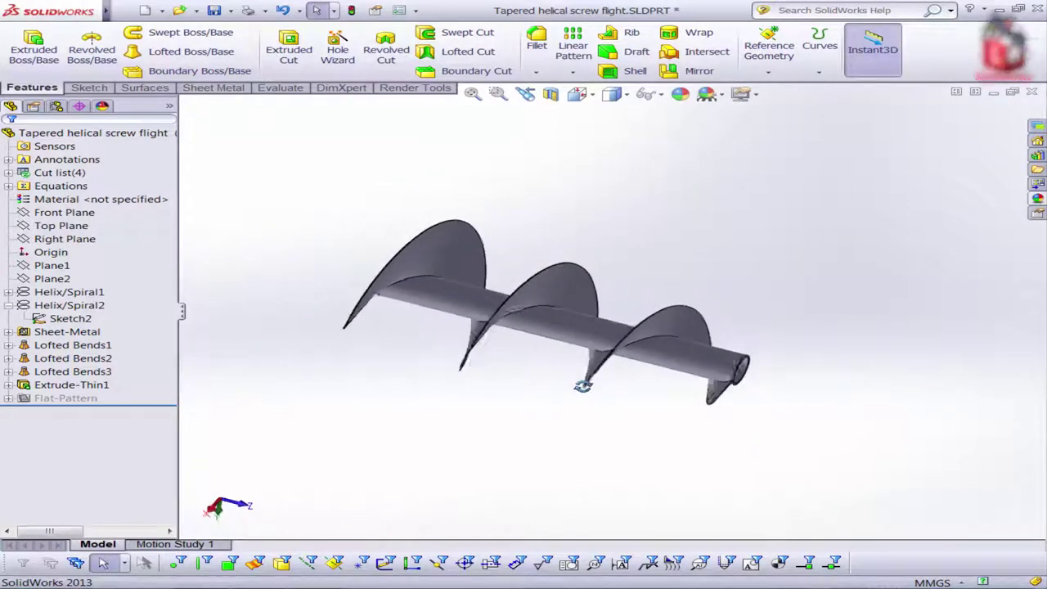